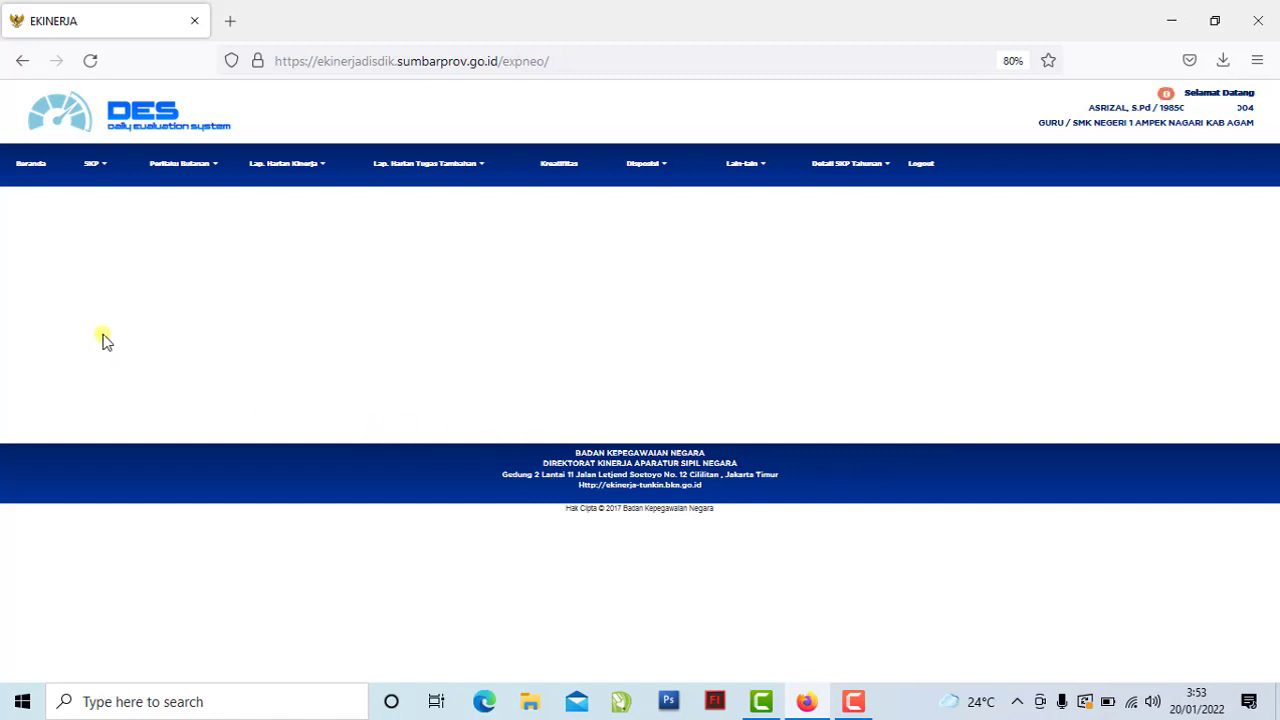
# Search the annual SKP targets and realisation list for 2021 and open that period's realisation table.
pyautogui.click(34, 168)
pyautogui.click(94, 165)
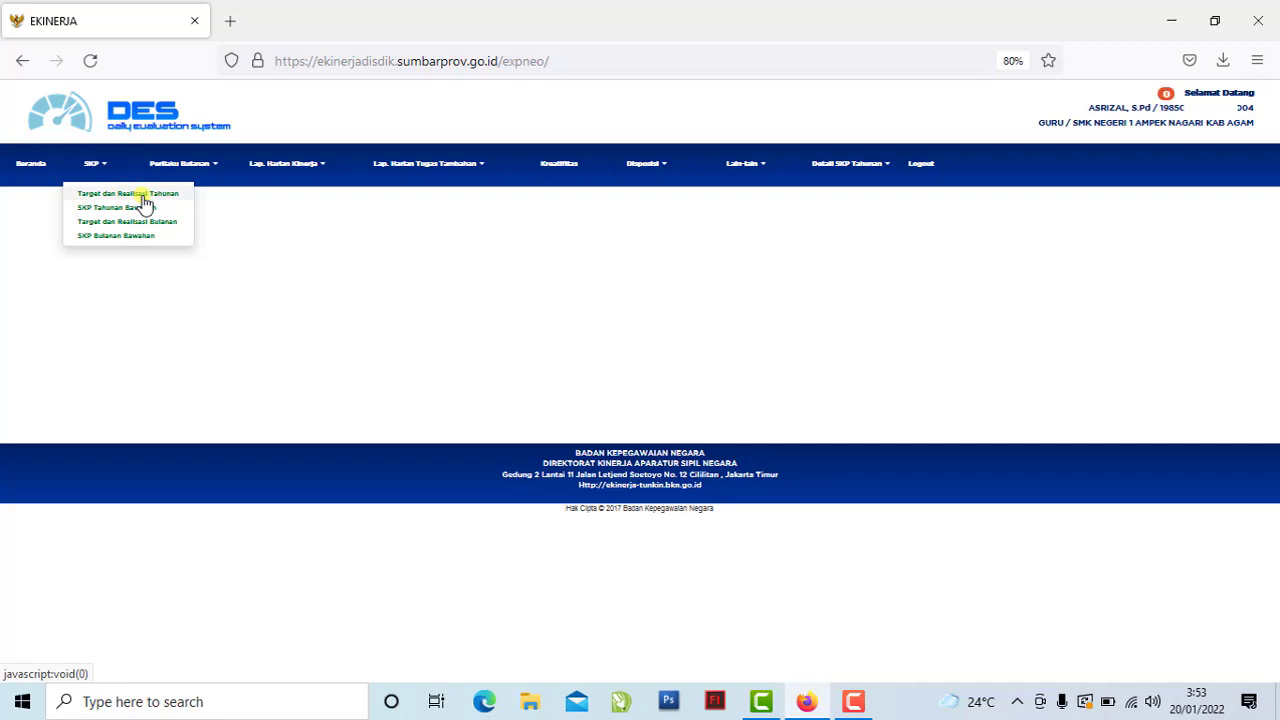
pyautogui.click(140, 194)
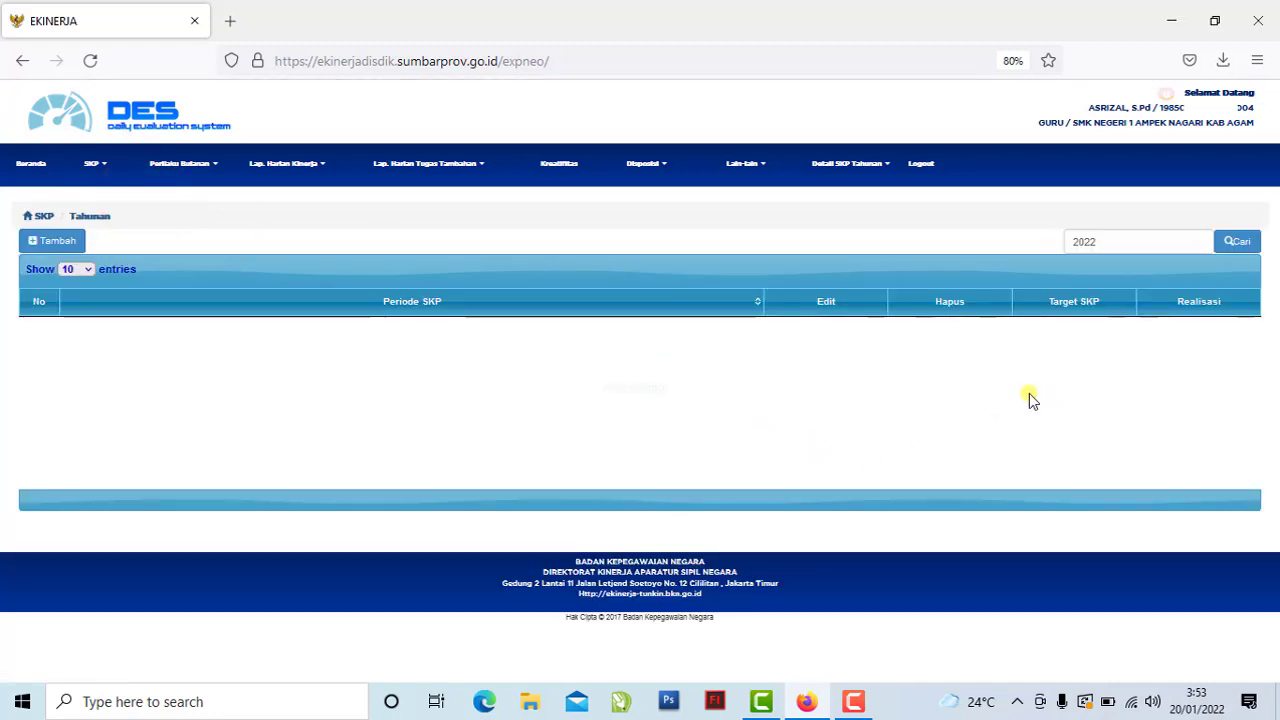
pyautogui.click(1117, 241)
pyautogui.press('BackSpace')
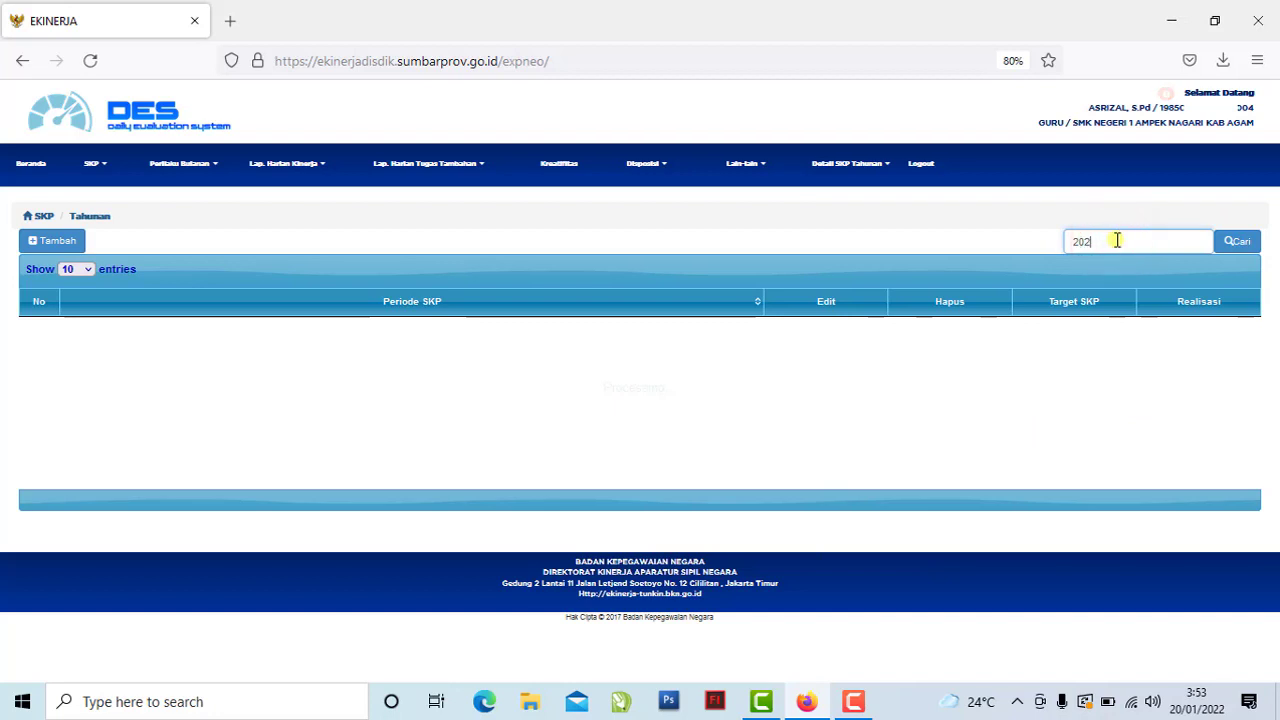
pyautogui.write('1')
pyautogui.click(1237, 250)
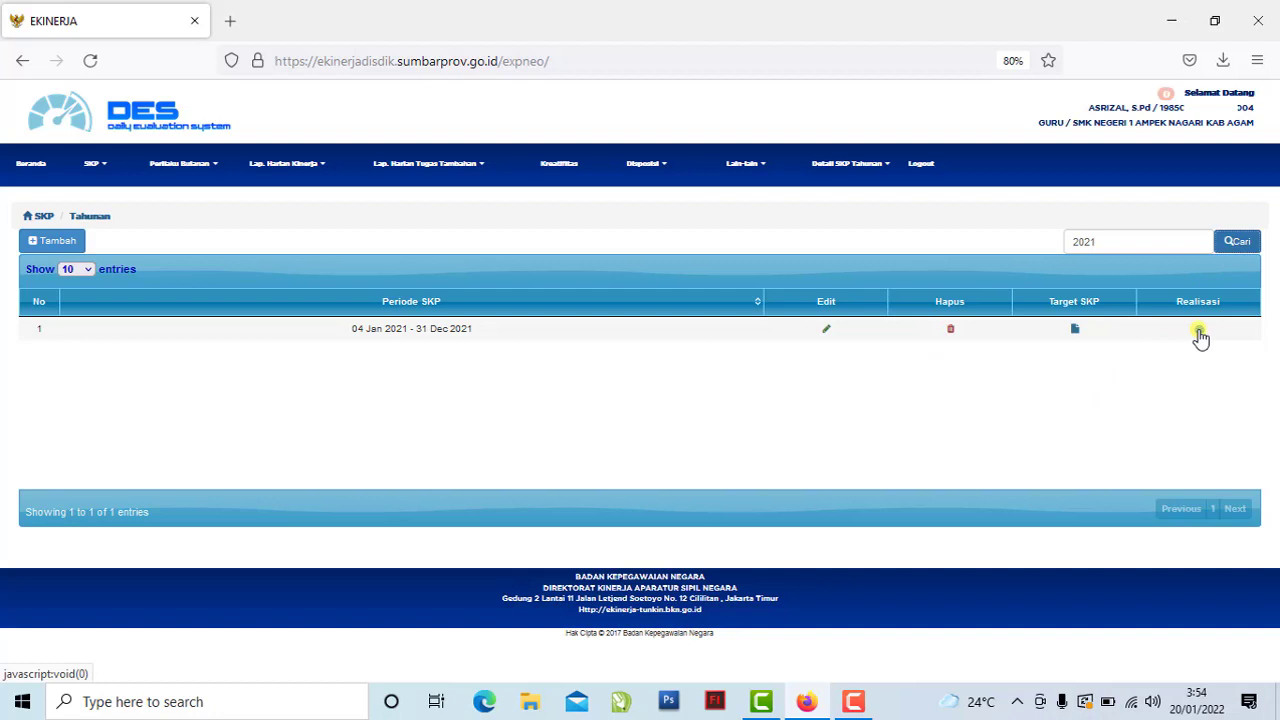
pyautogui.click(1199, 332)
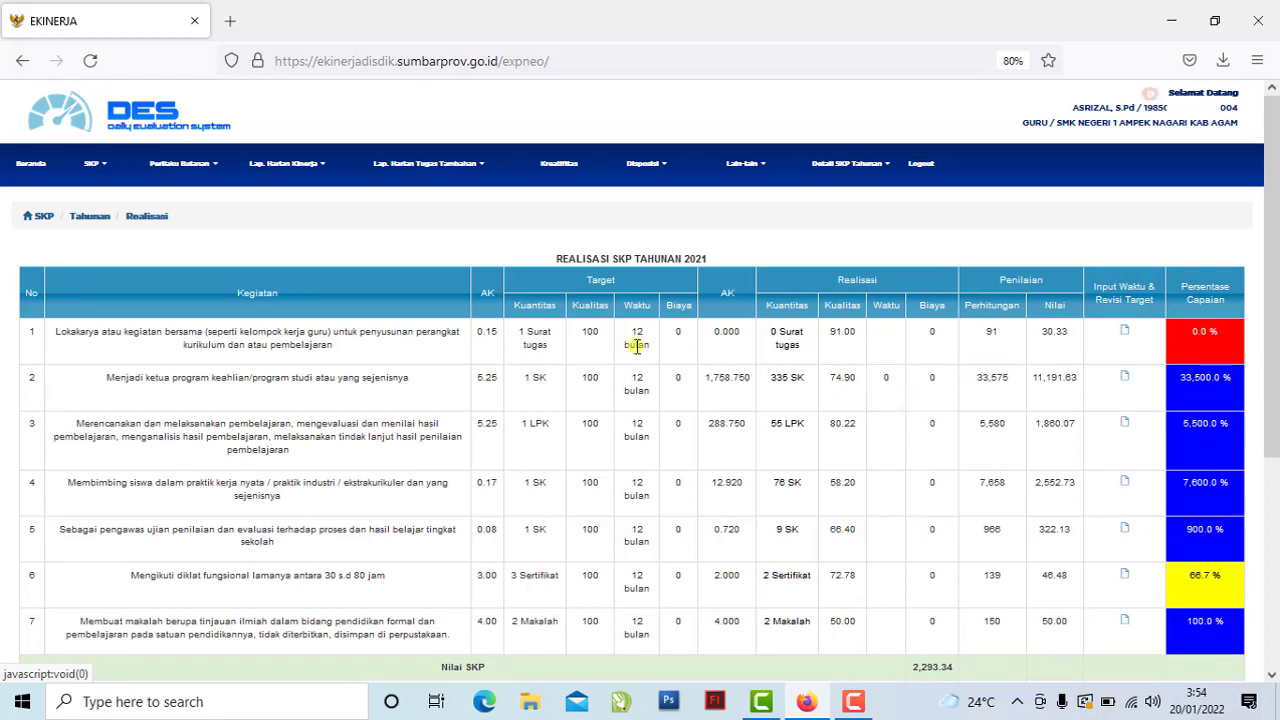
# Examine the 2021 SKP realisation table, covering its Target and Realisasi column groups and the listed activities.
pyautogui.click(717, 262)
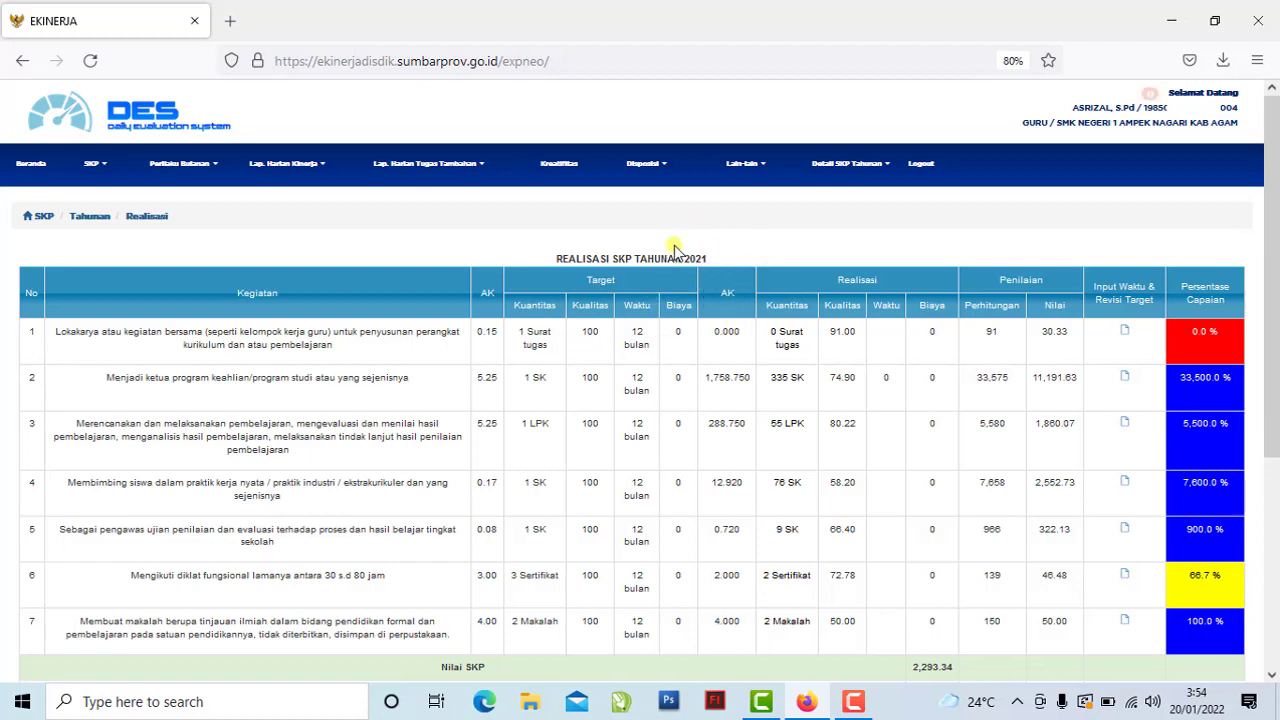
pyautogui.click(649, 285)
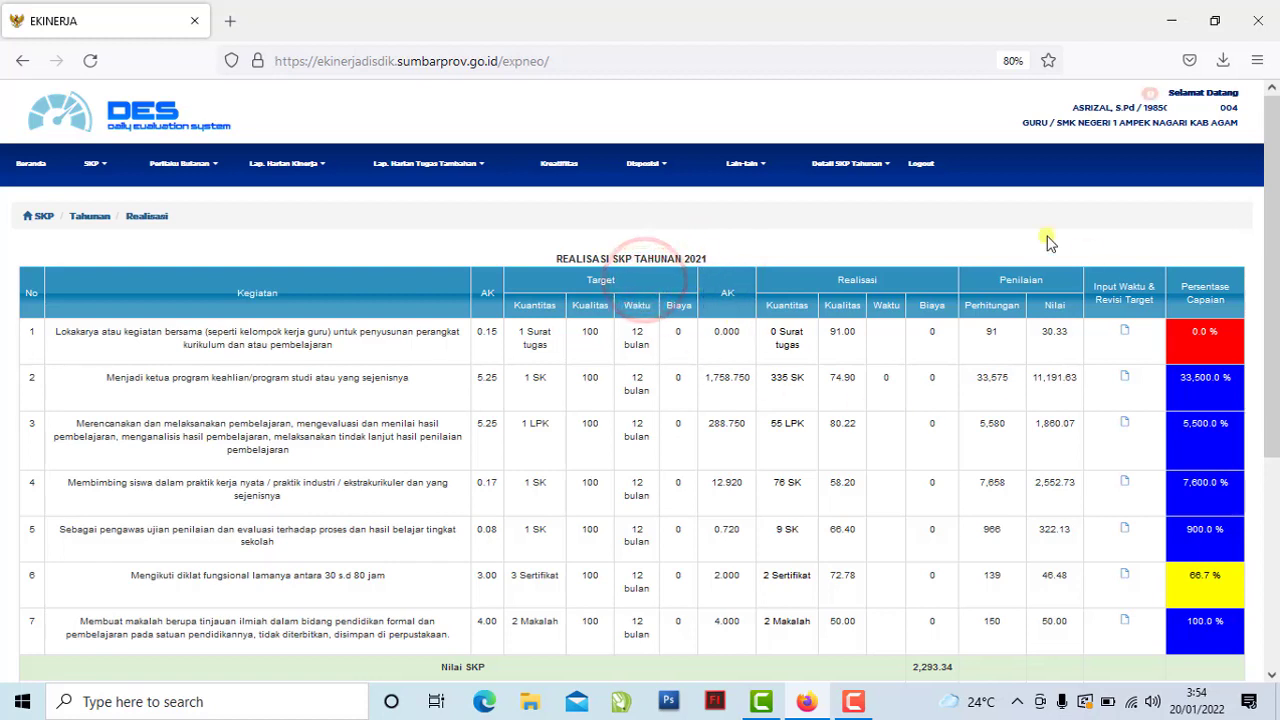
pyautogui.click(921, 292)
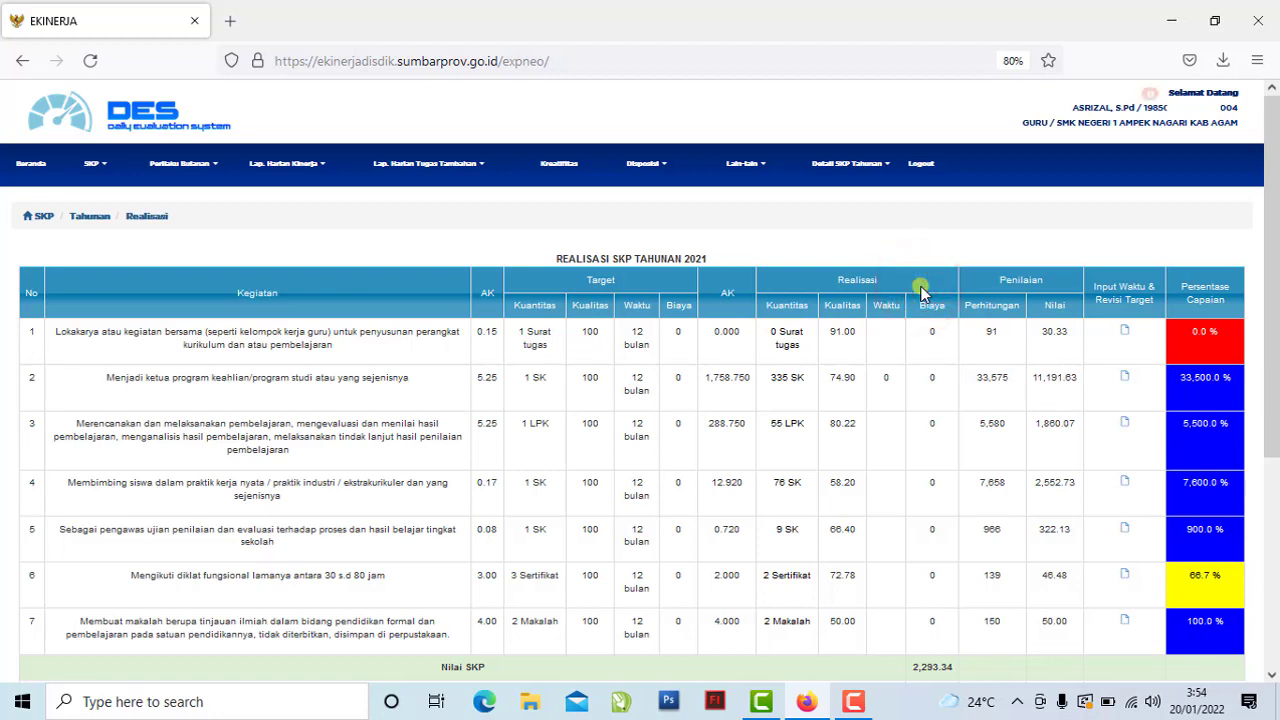
pyautogui.click(538, 305)
pyautogui.scroll(-1, 314, 469)
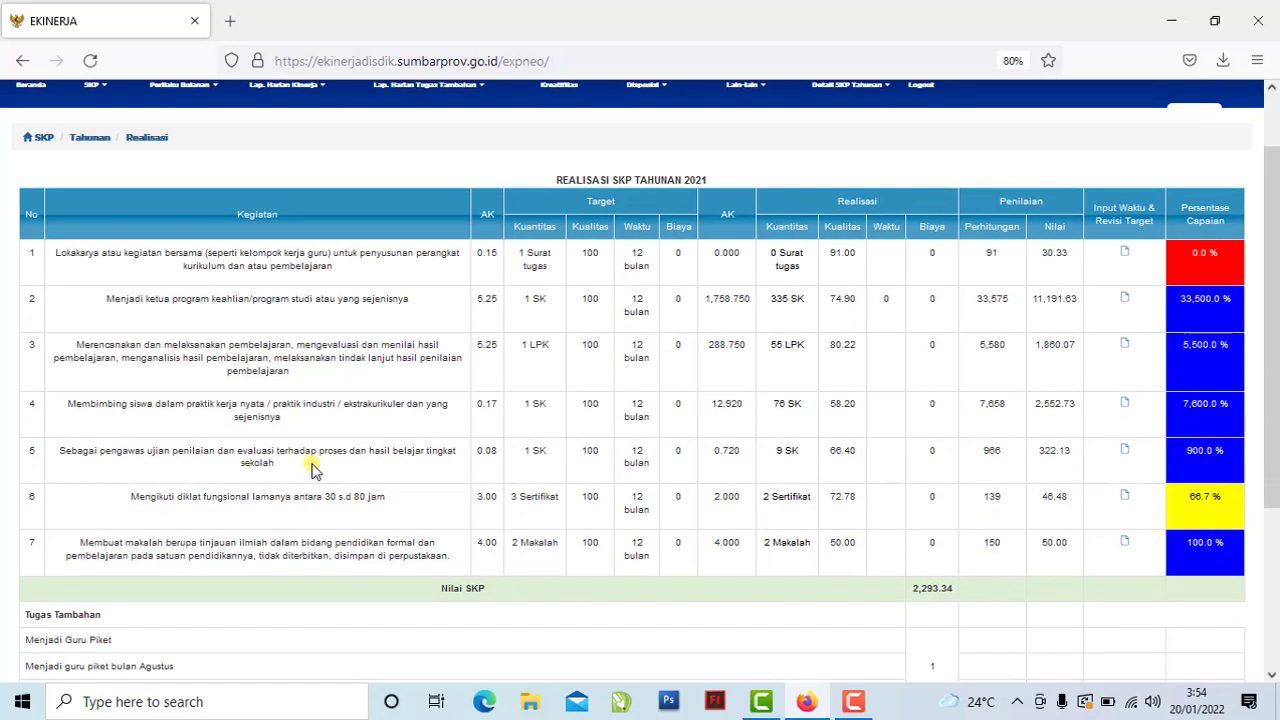
pyautogui.scroll(1, 310, 468)
pyautogui.click(179, 346)
pyautogui.click(168, 390)
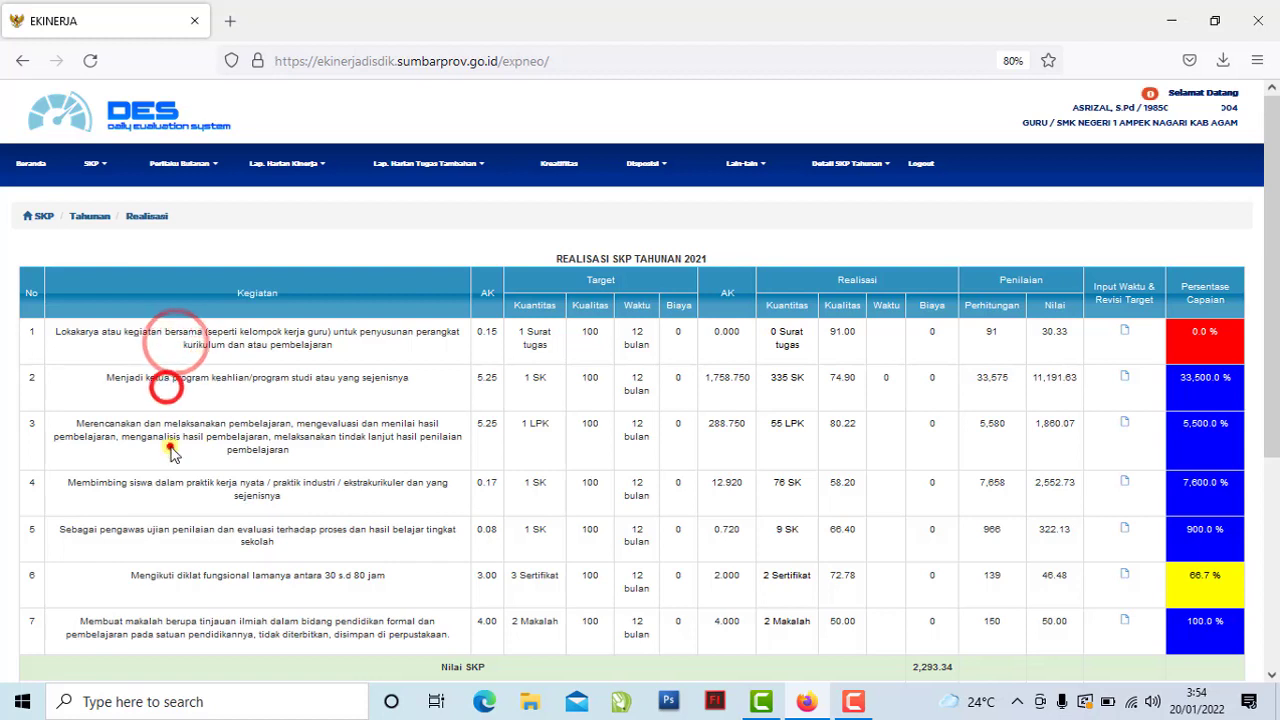
pyautogui.click(172, 450)
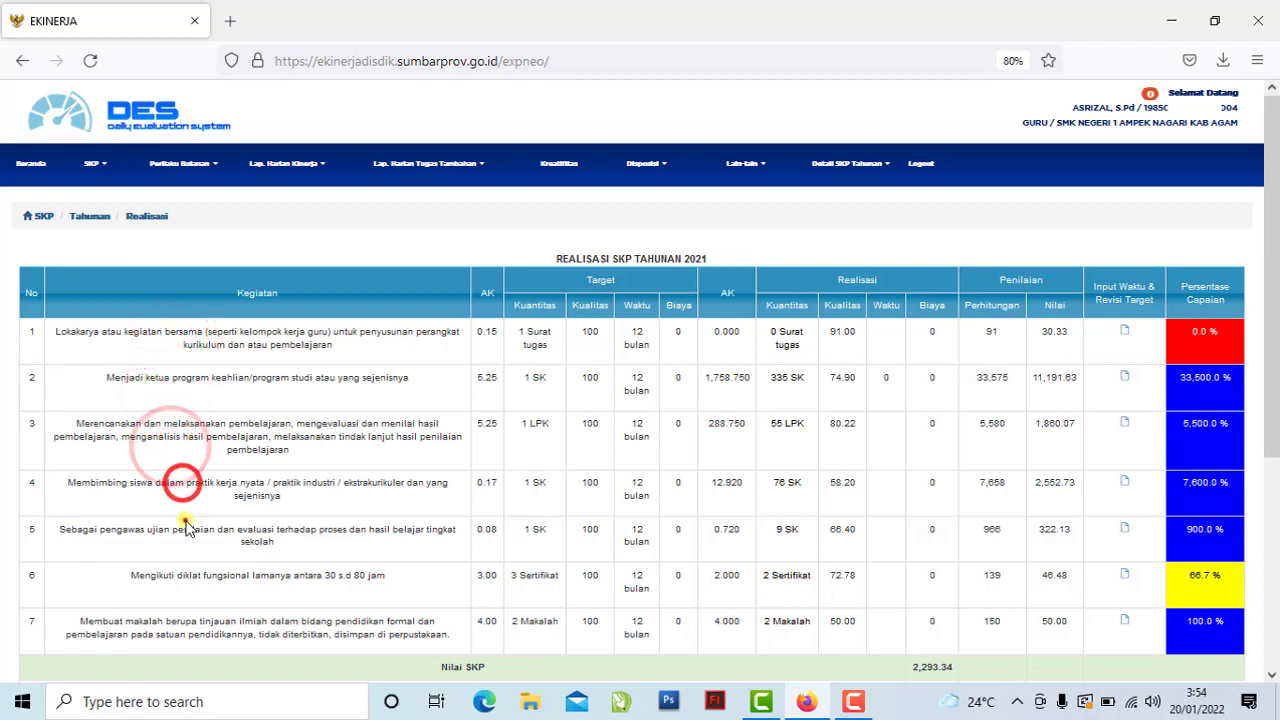
pyautogui.click(189, 575)
pyautogui.click(192, 630)
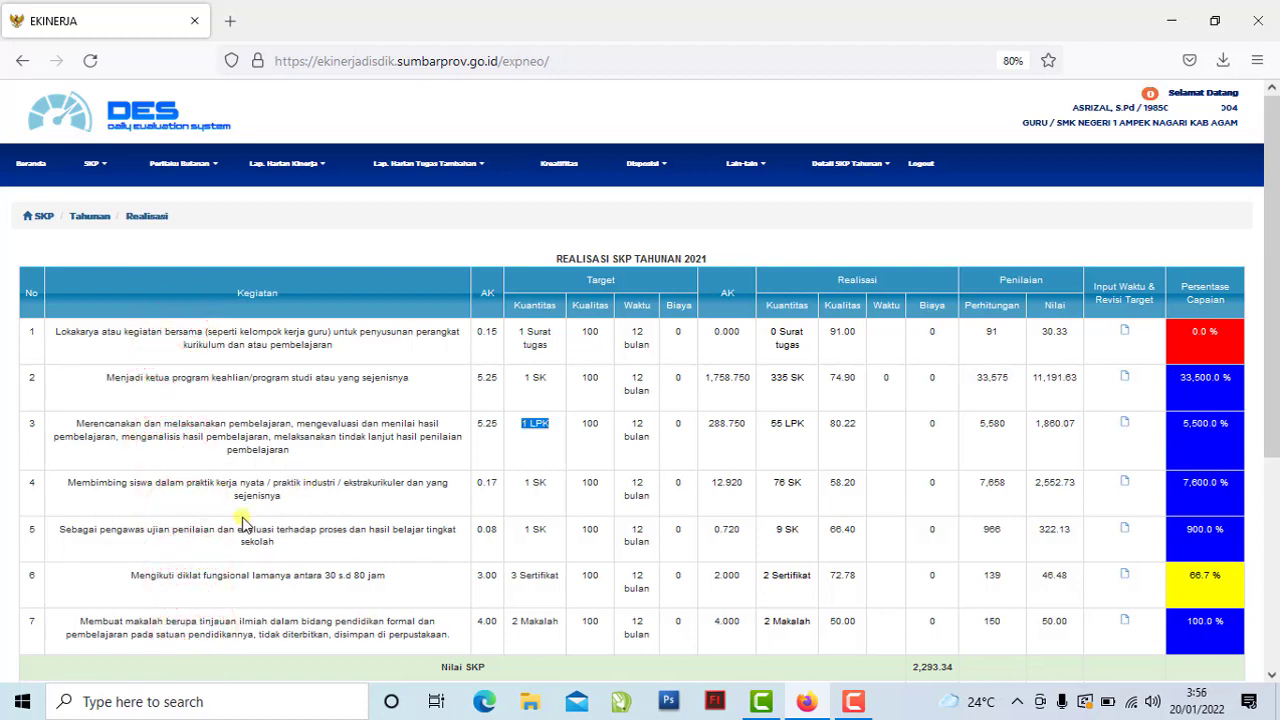
# Compare the target quantity with the realised quantity of activity 3, the planning and carrying out of lessons.
pyautogui.click(80, 424)
pyautogui.moveTo(80, 424); pyautogui.dragTo(333, 458)
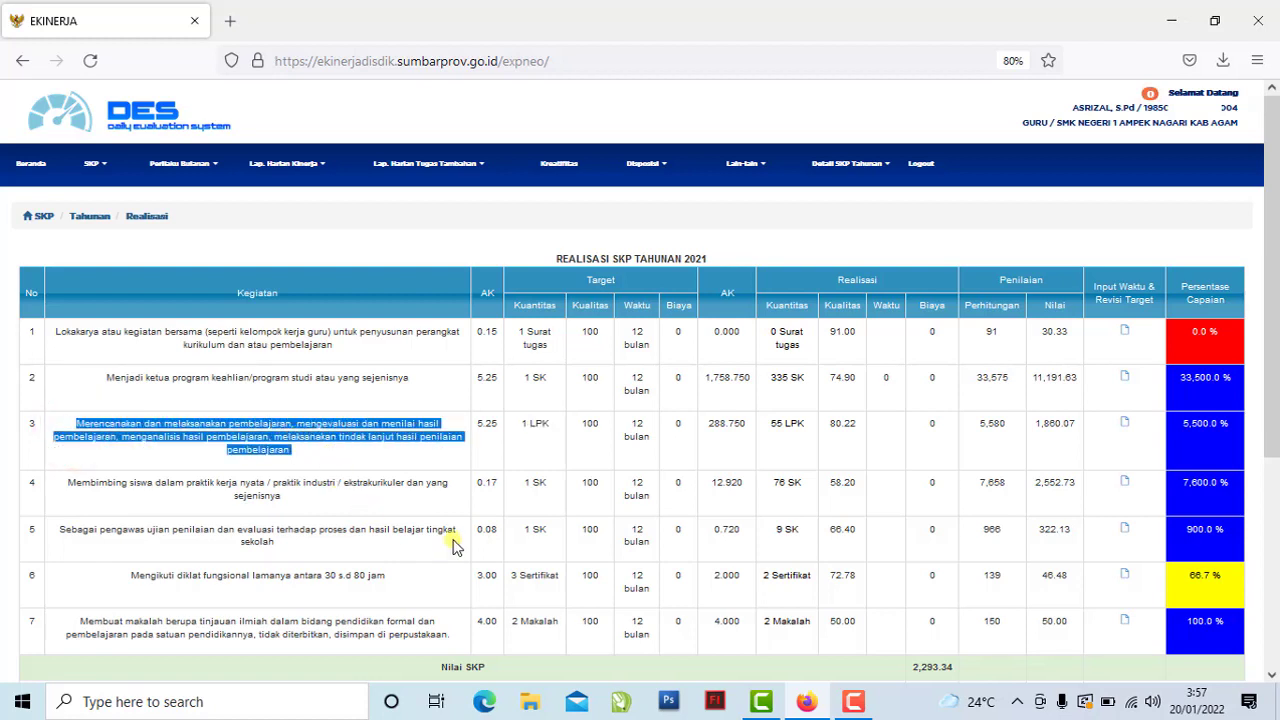
pyautogui.click(530, 440)
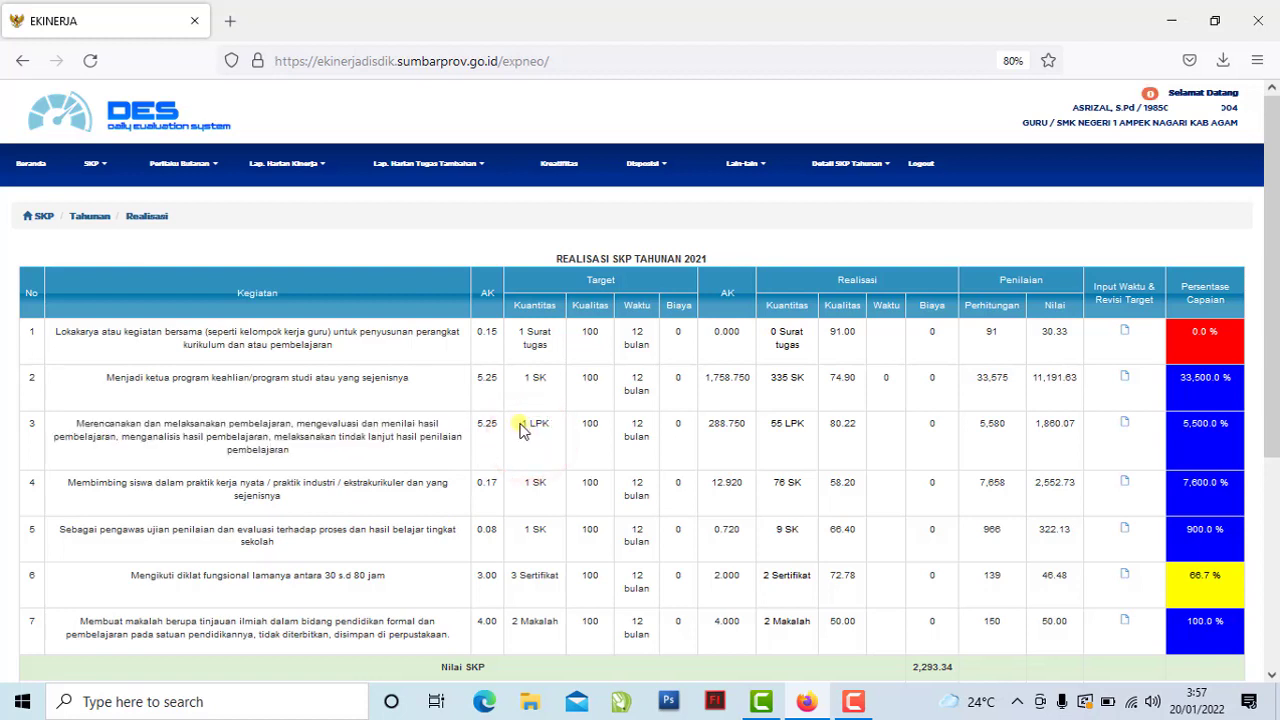
pyautogui.moveTo(519, 428); pyautogui.dragTo(572, 432)
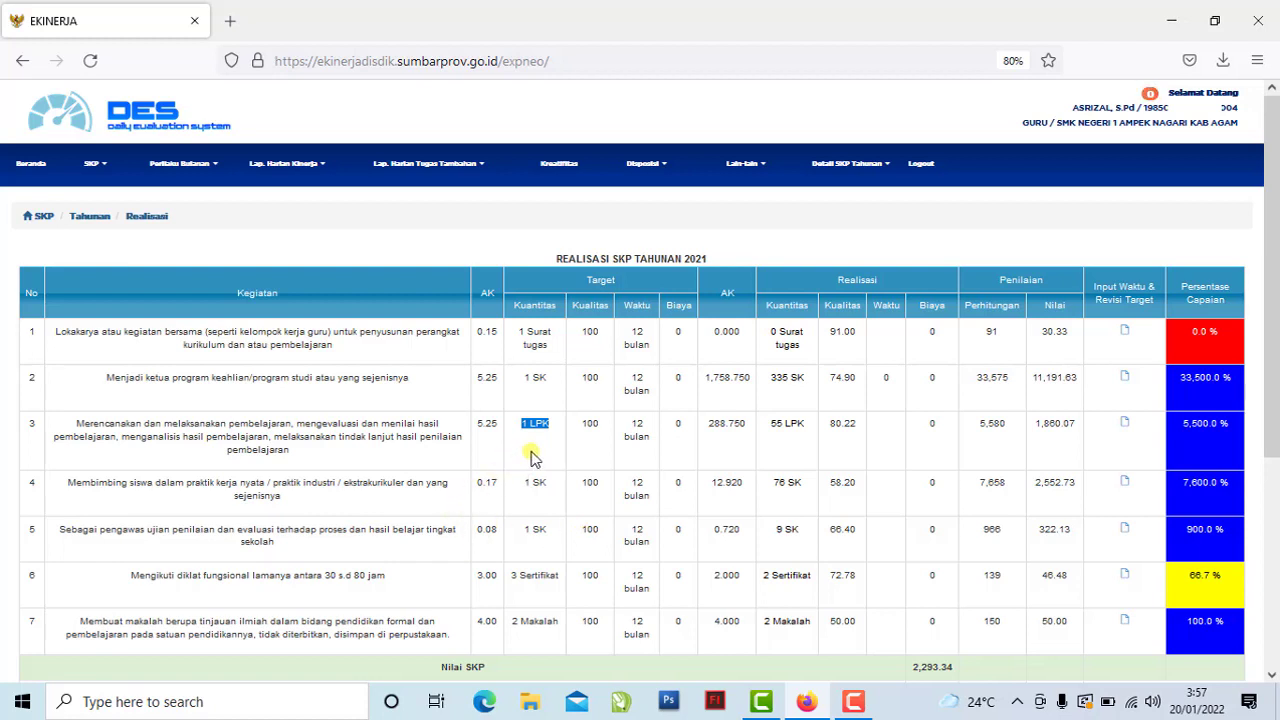
pyautogui.click(538, 440)
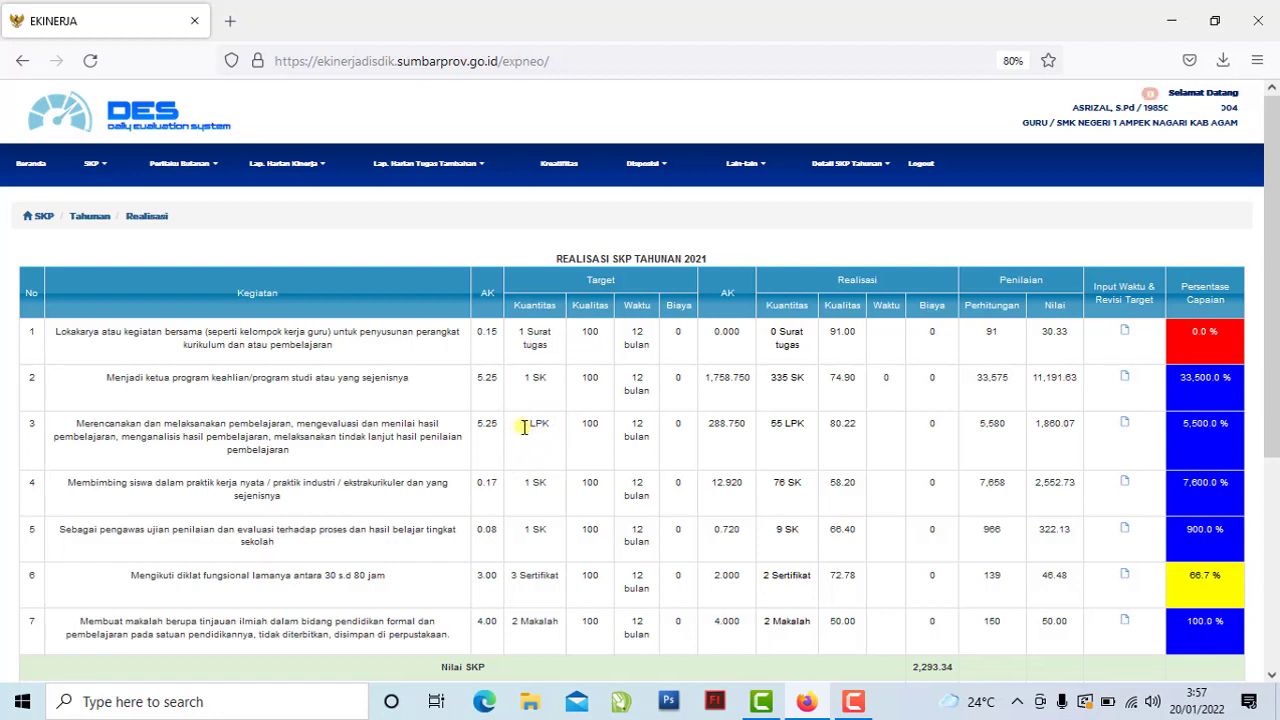
pyautogui.tripleClick(524, 428)
pyautogui.click(535, 445)
pyautogui.moveTo(771, 432); pyautogui.dragTo(813, 434)
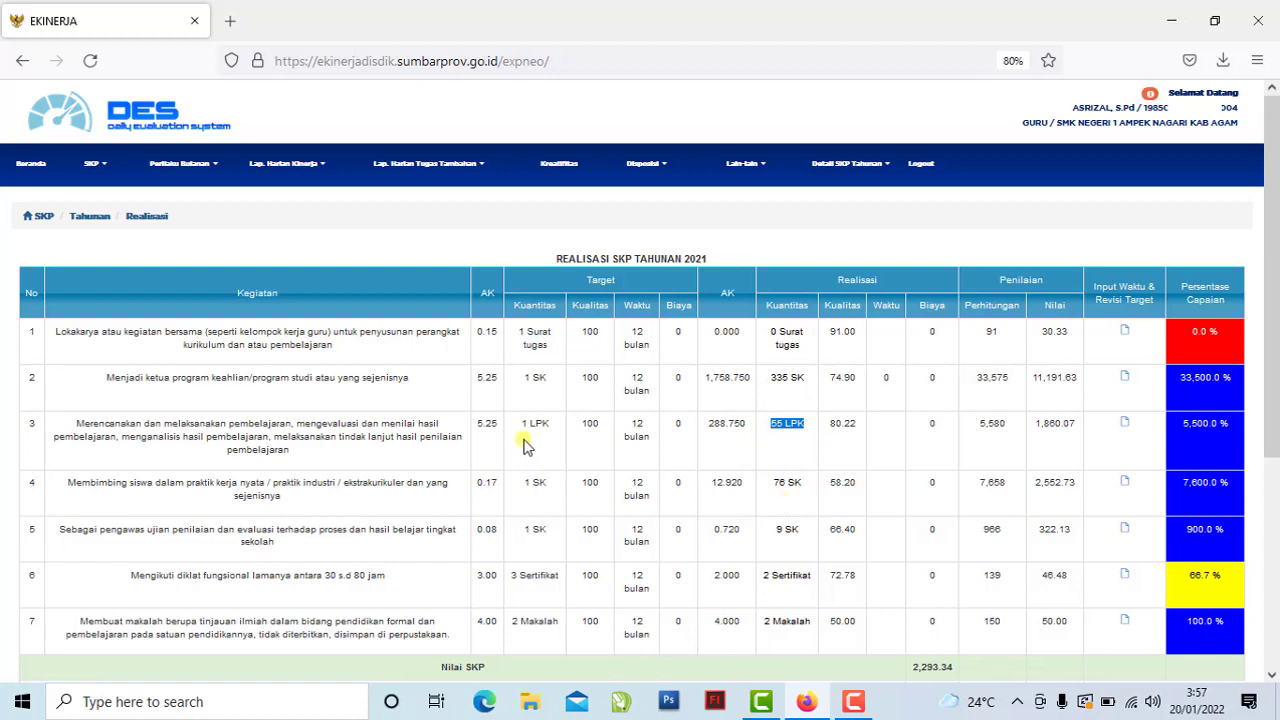
pyautogui.moveTo(520, 426); pyautogui.dragTo(550, 427)
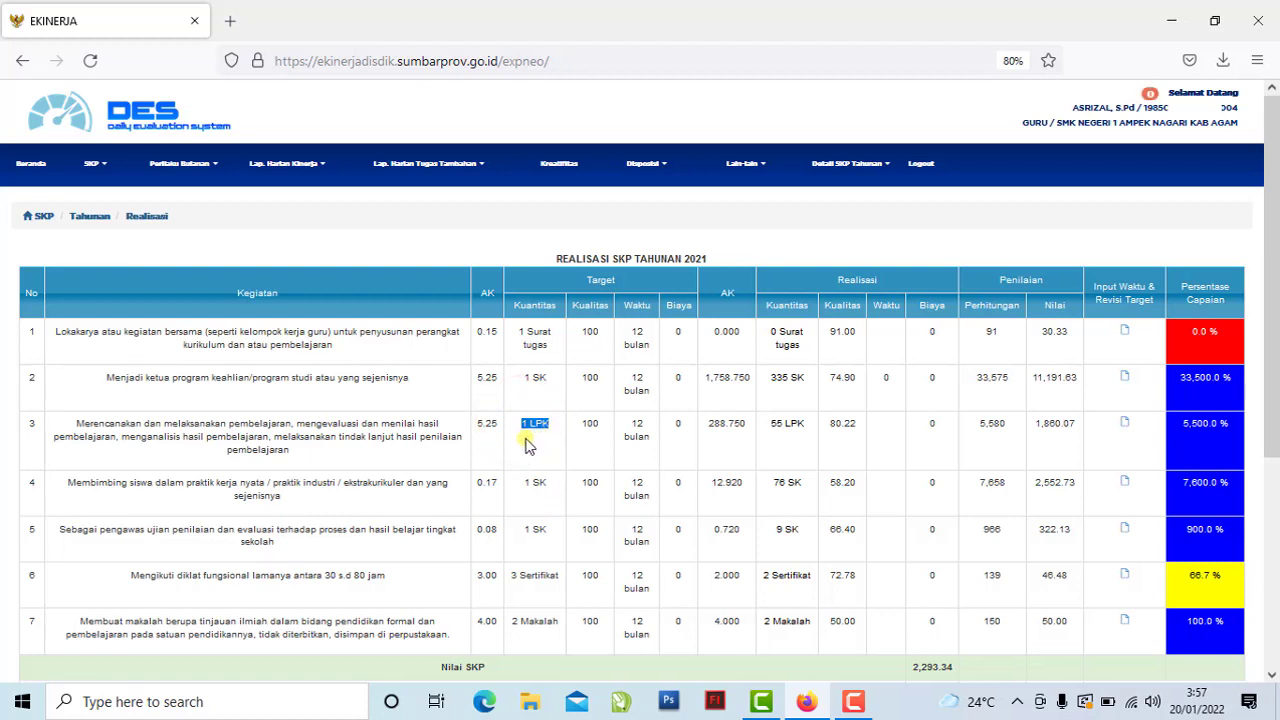
pyautogui.click(561, 430)
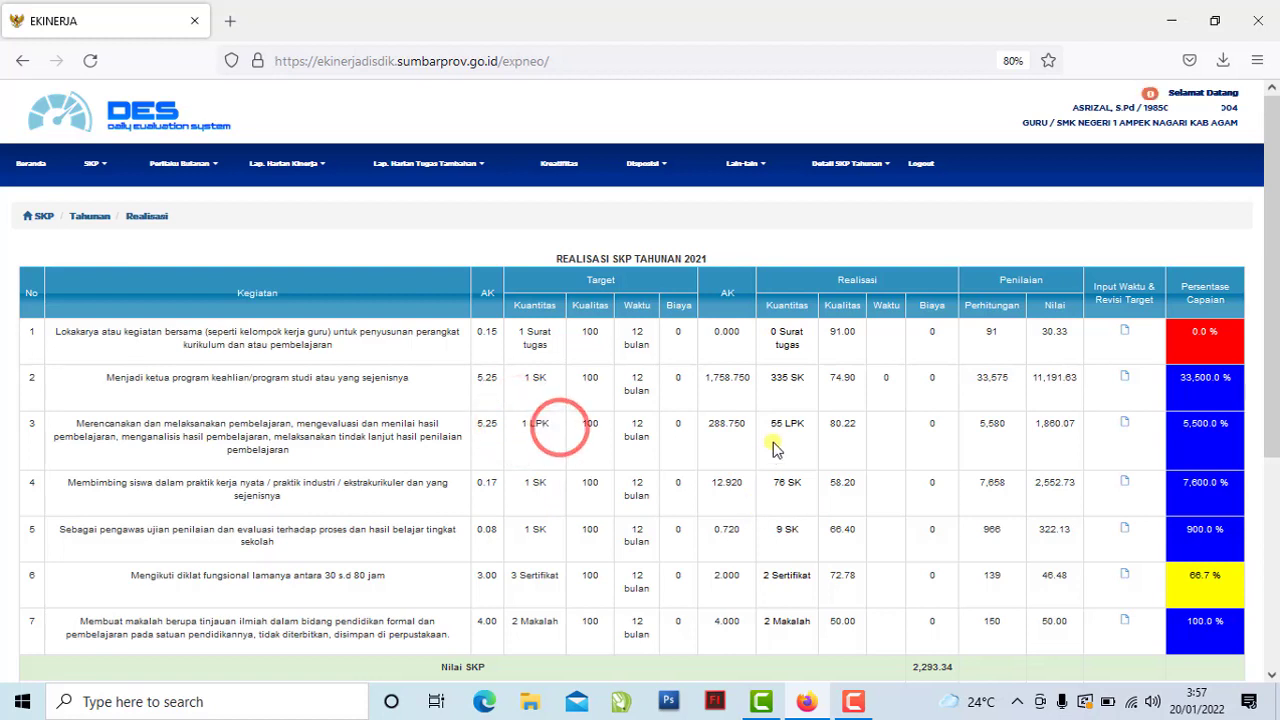
pyautogui.moveTo(772, 427); pyautogui.dragTo(810, 437)
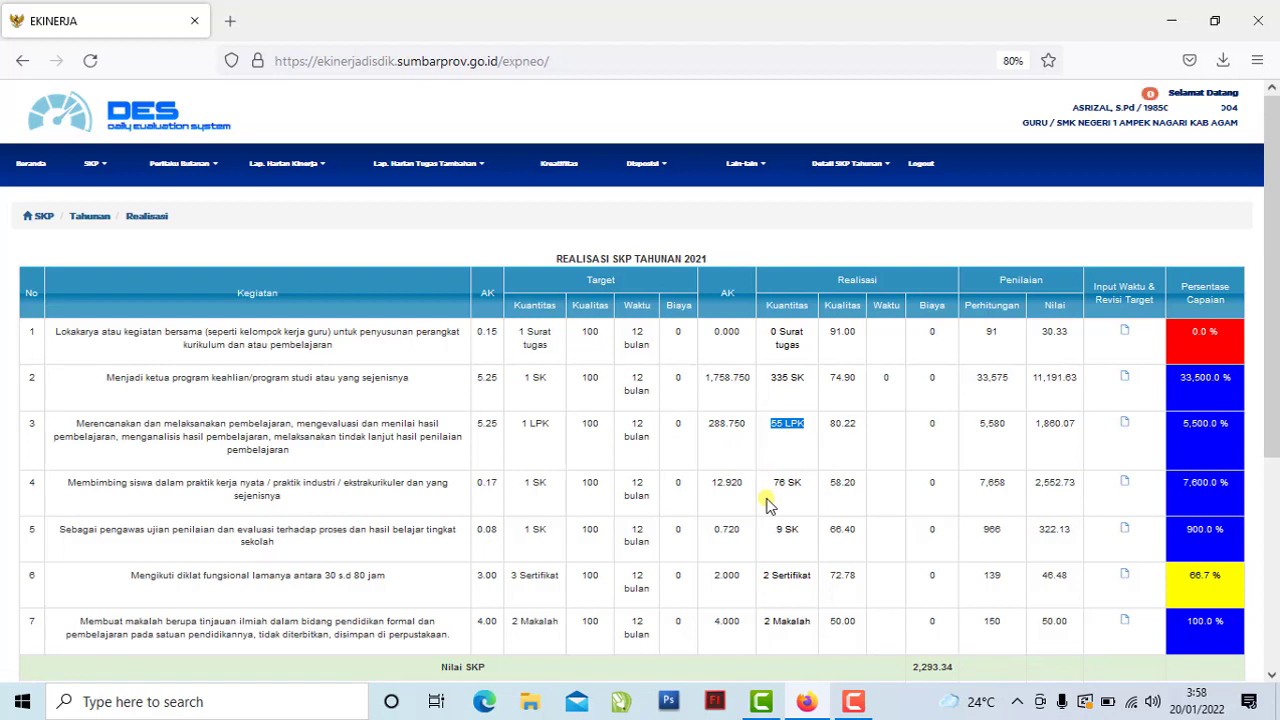
pyautogui.click(790, 442)
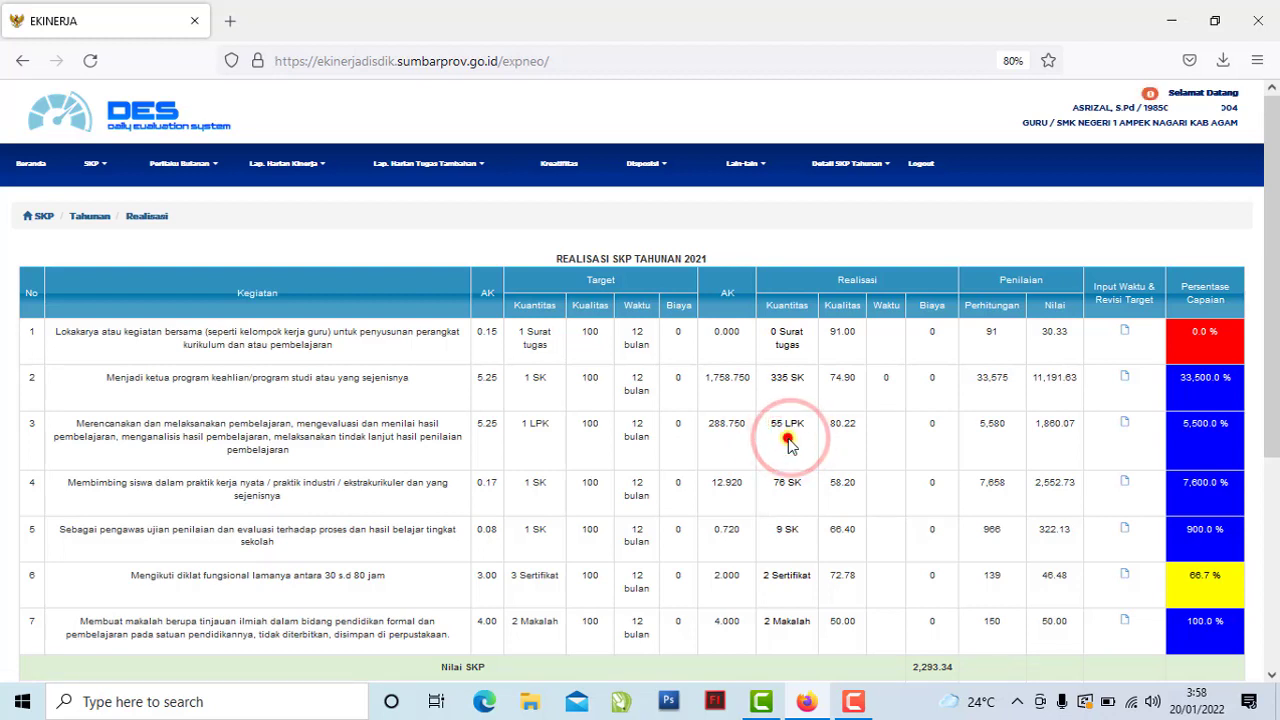
pyautogui.moveTo(771, 428); pyautogui.dragTo(800, 436)
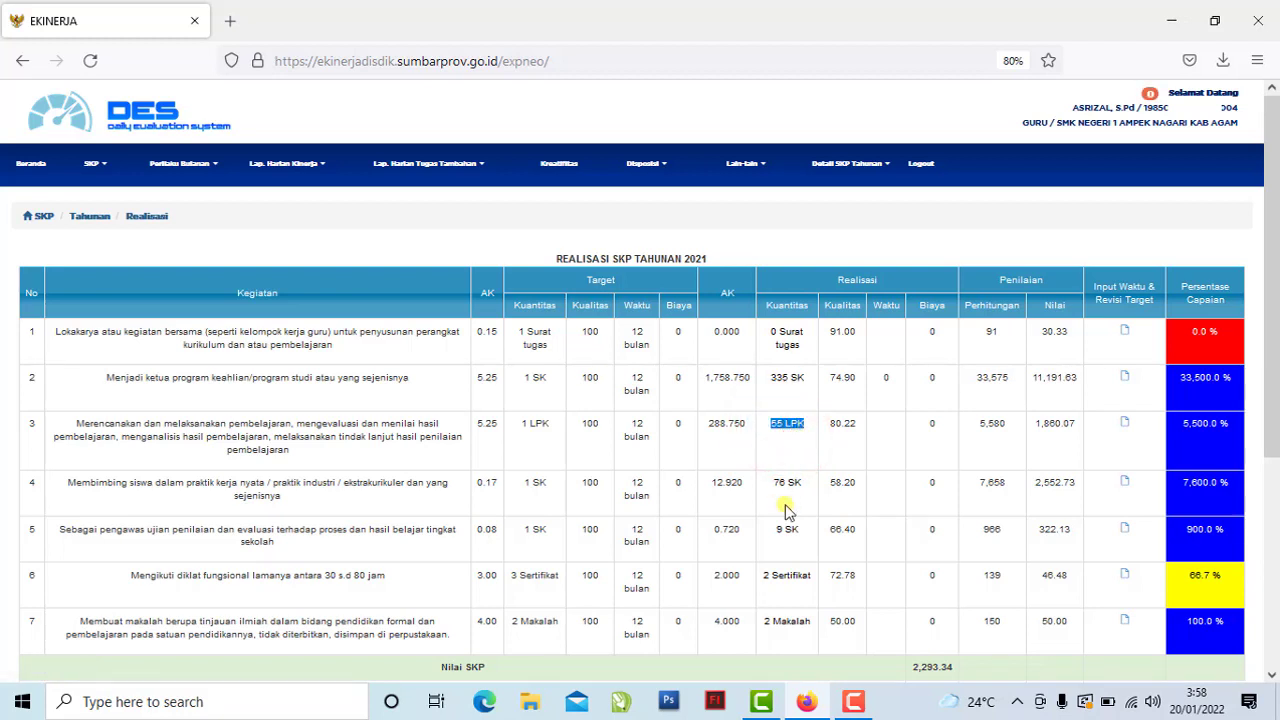
pyautogui.click(786, 434)
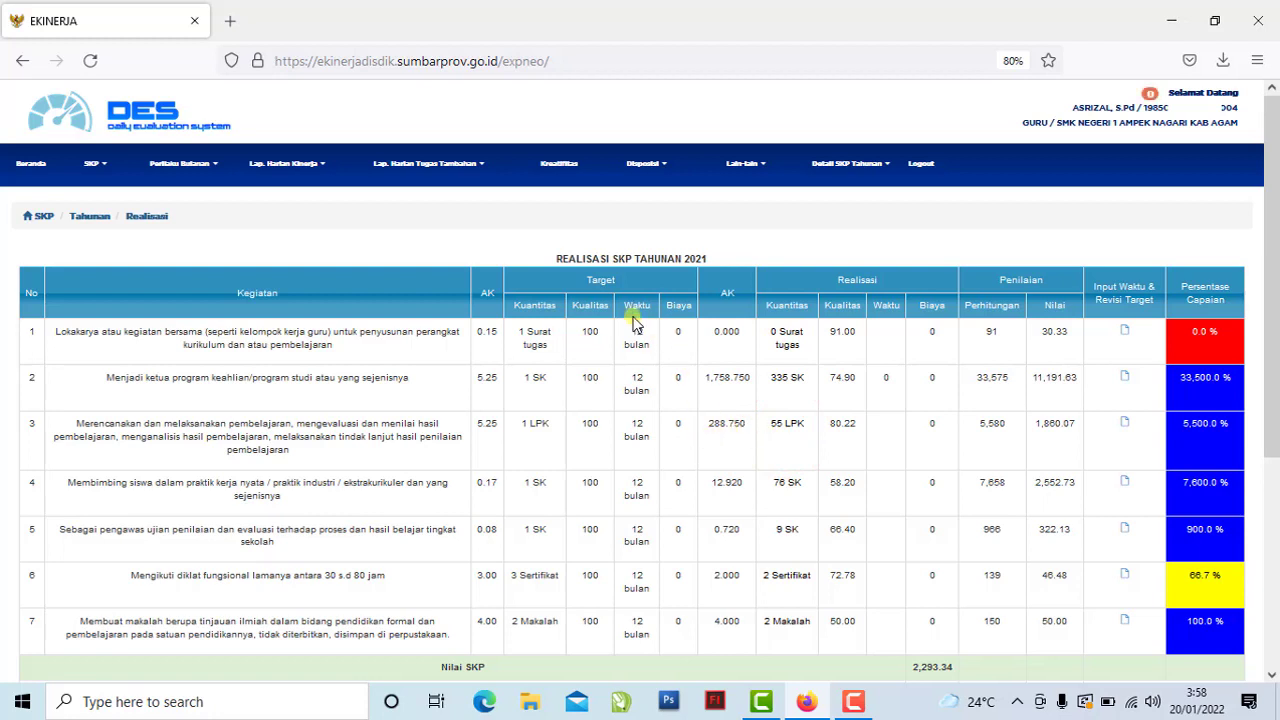
pyautogui.click(571, 281)
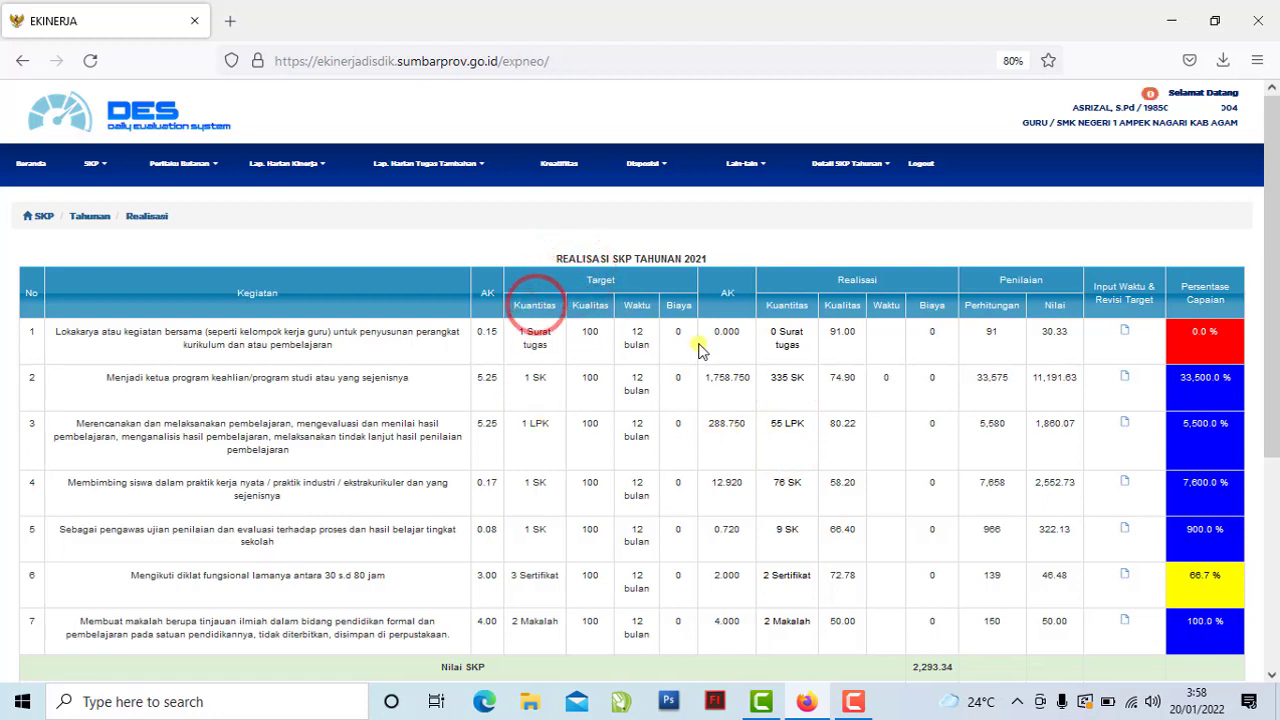
pyautogui.click(827, 284)
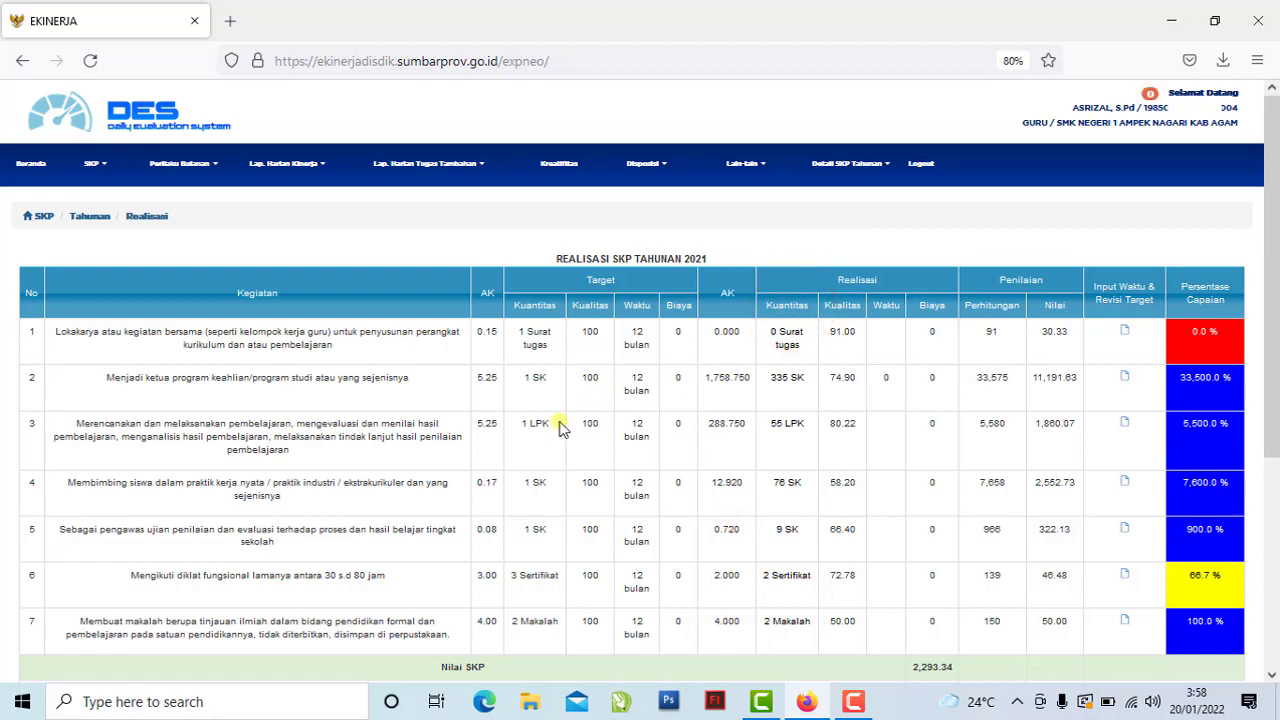
pyautogui.moveTo(520, 423); pyautogui.dragTo(548, 426)
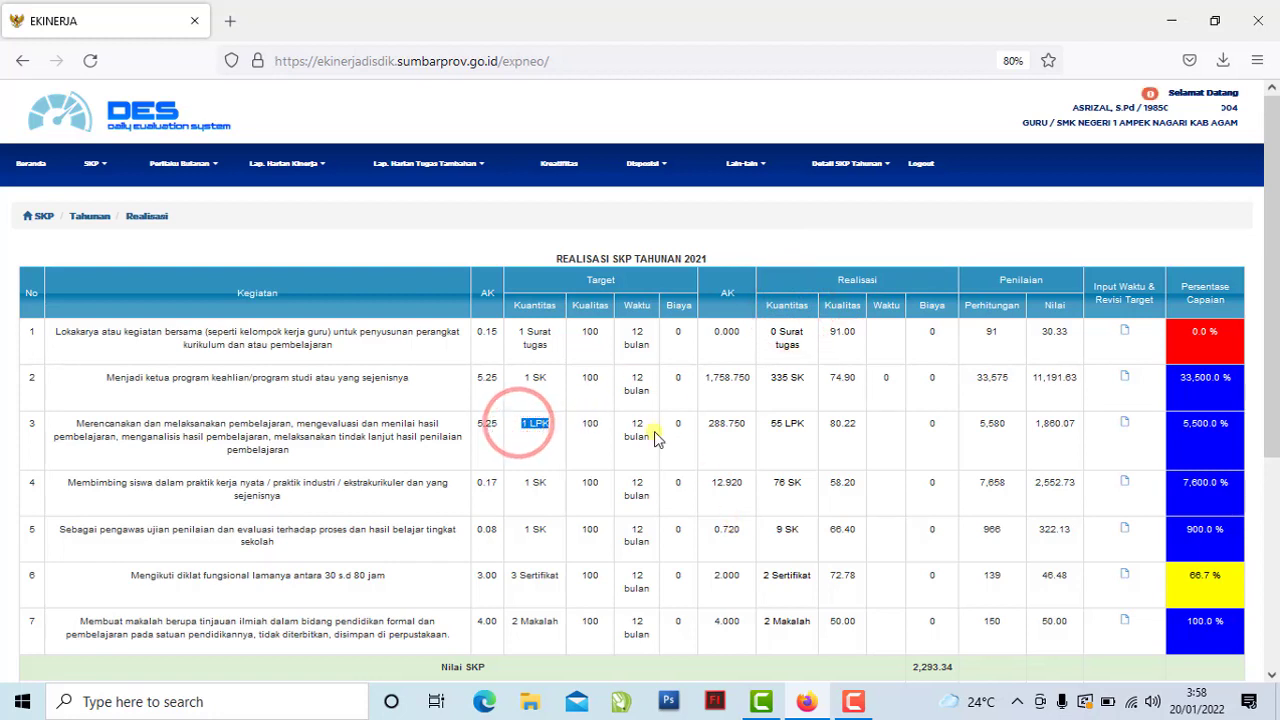
pyautogui.doubleClick(774, 424)
pyautogui.tripleClick(790, 430)
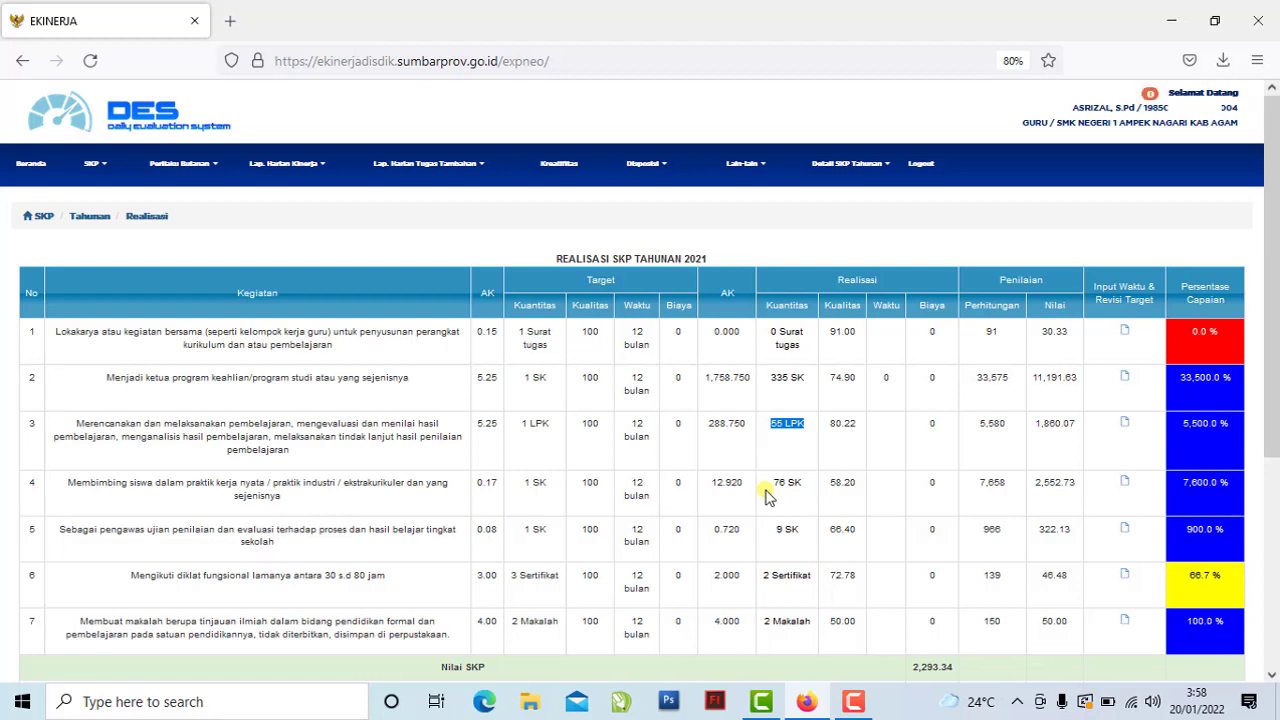
pyautogui.click(166, 275)
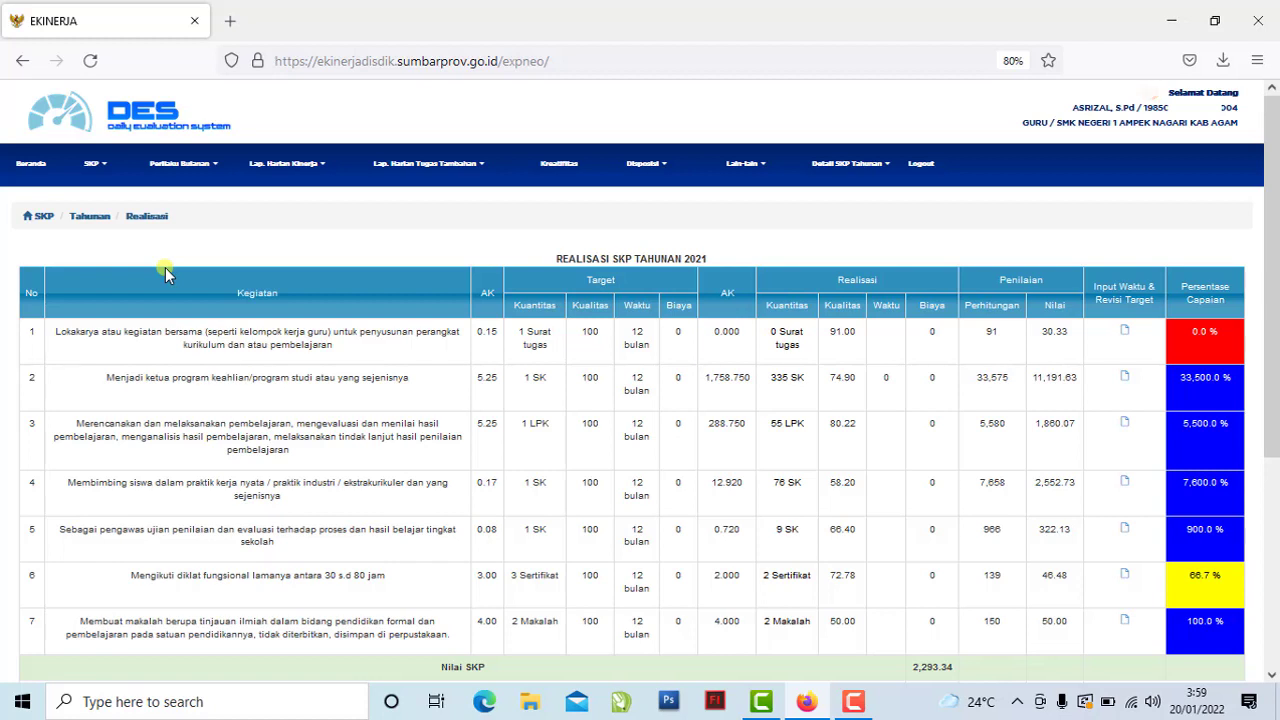
# Open the daily SKP performance report and search it for the period JANUARI 2021.
pyautogui.click(285, 168)
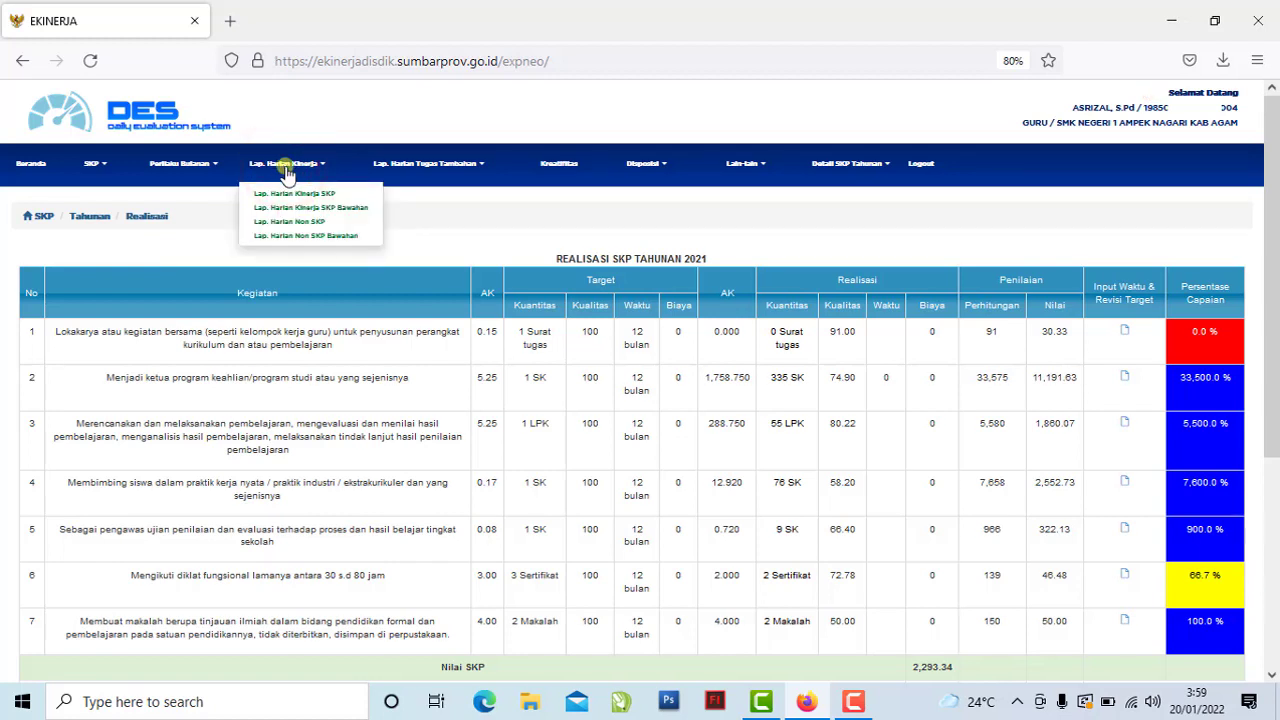
pyautogui.click(330, 200)
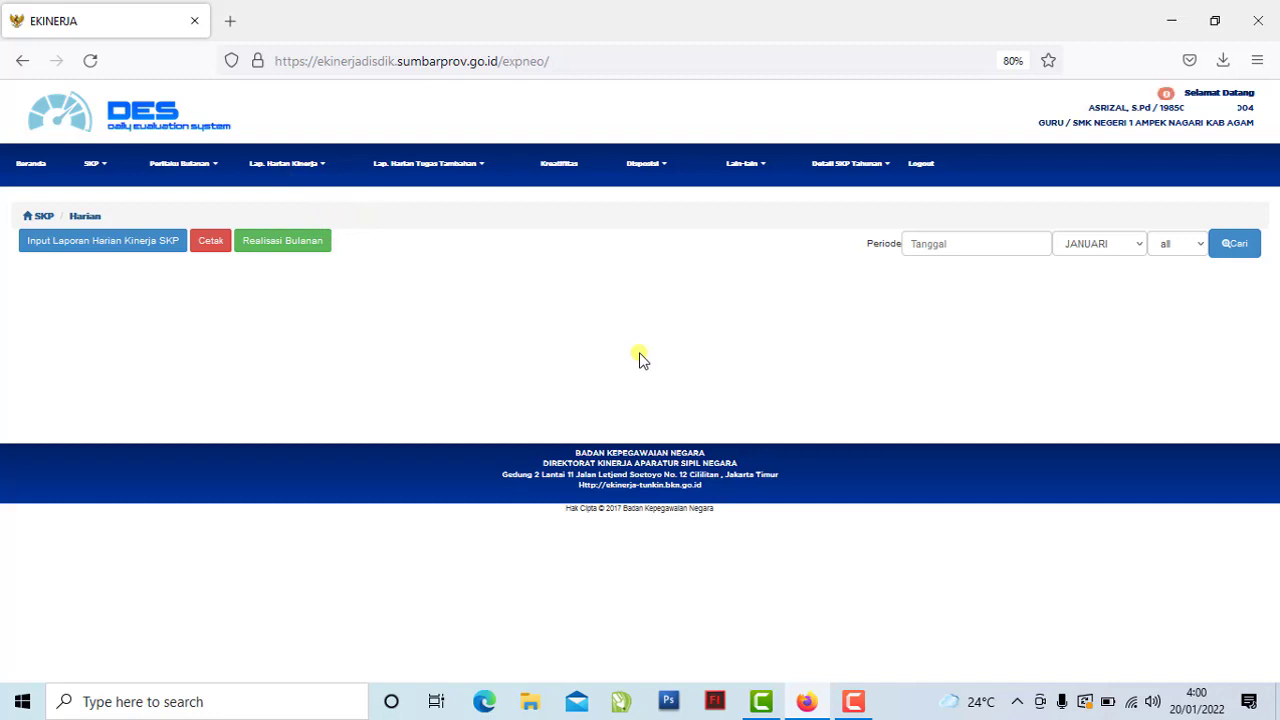
pyautogui.click(1199, 246)
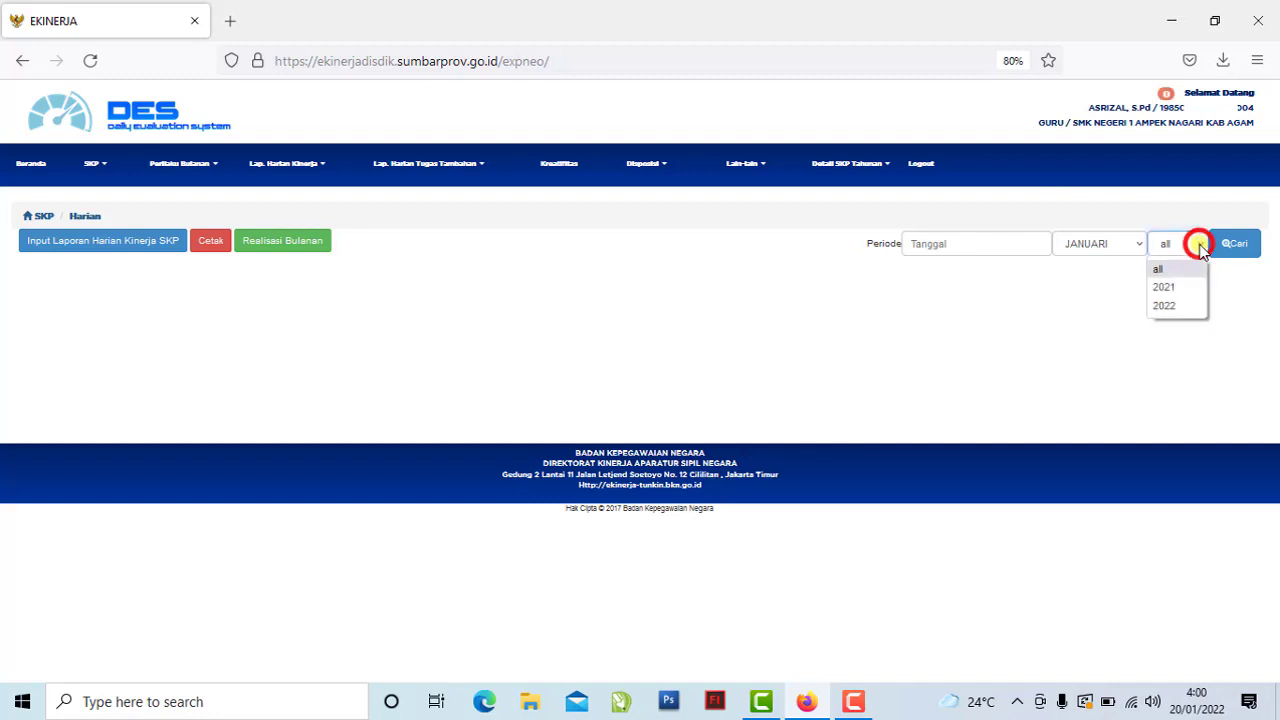
pyautogui.click(1176, 287)
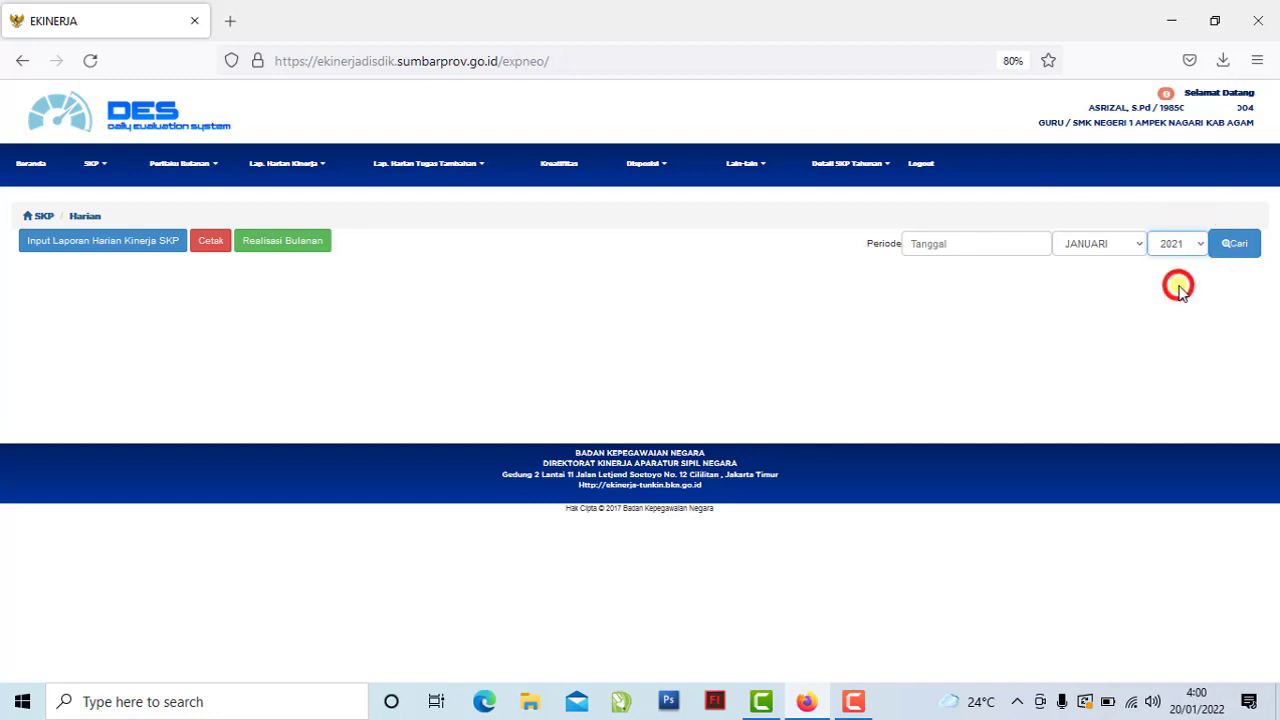
pyautogui.click(1137, 245)
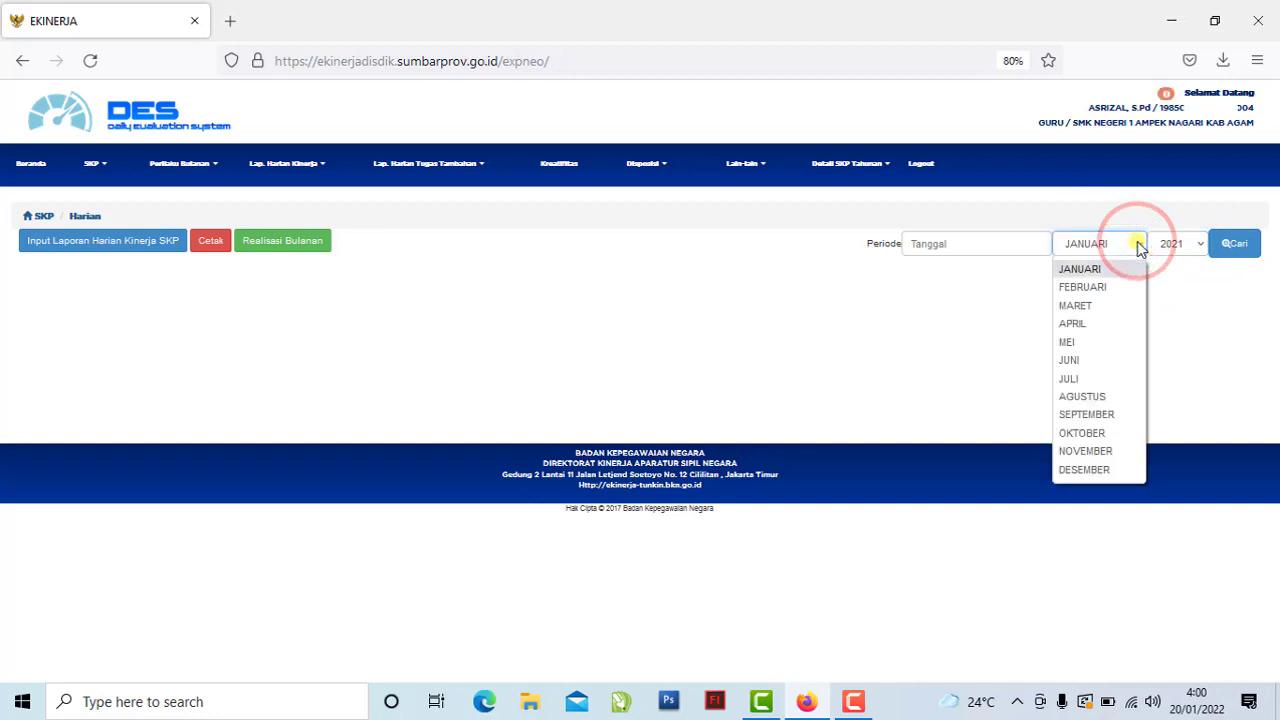
pyautogui.click(1105, 269)
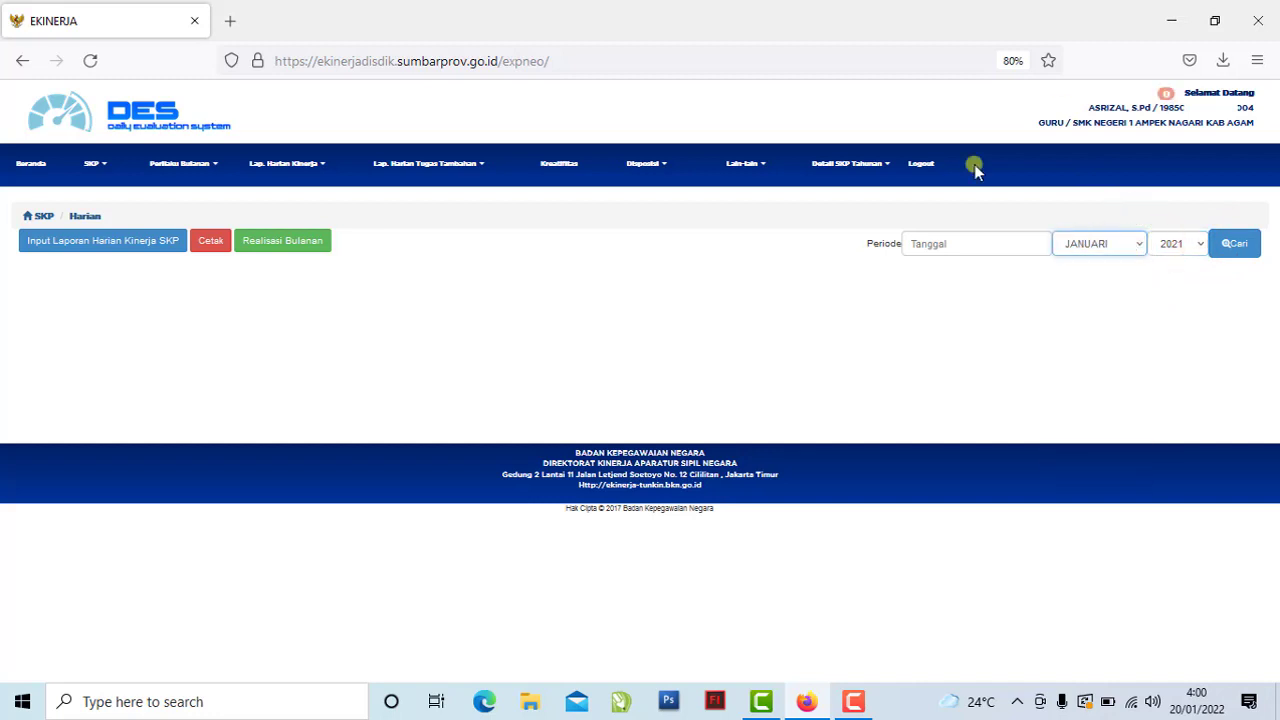
pyautogui.click(1223, 253)
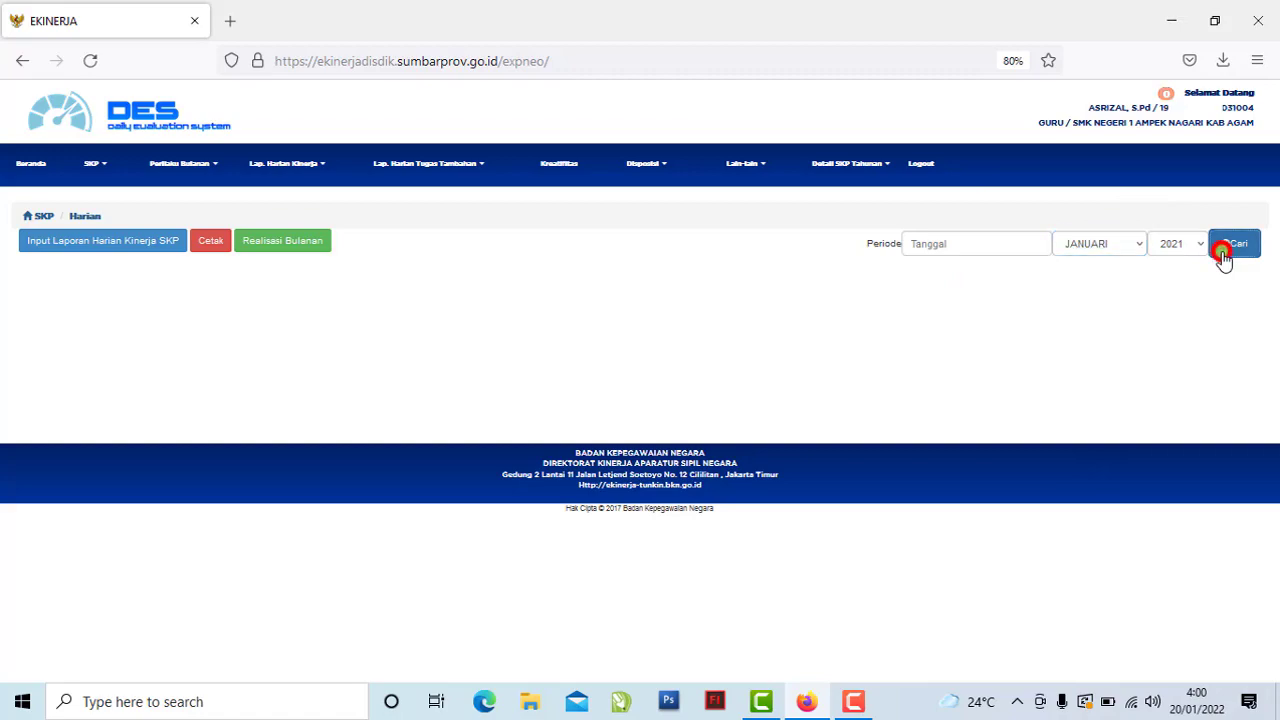
# Run the daily report search for JANUARI 2021 and skim the listed daily activities from 04 Jan onward.
pyautogui.click(1222, 252)
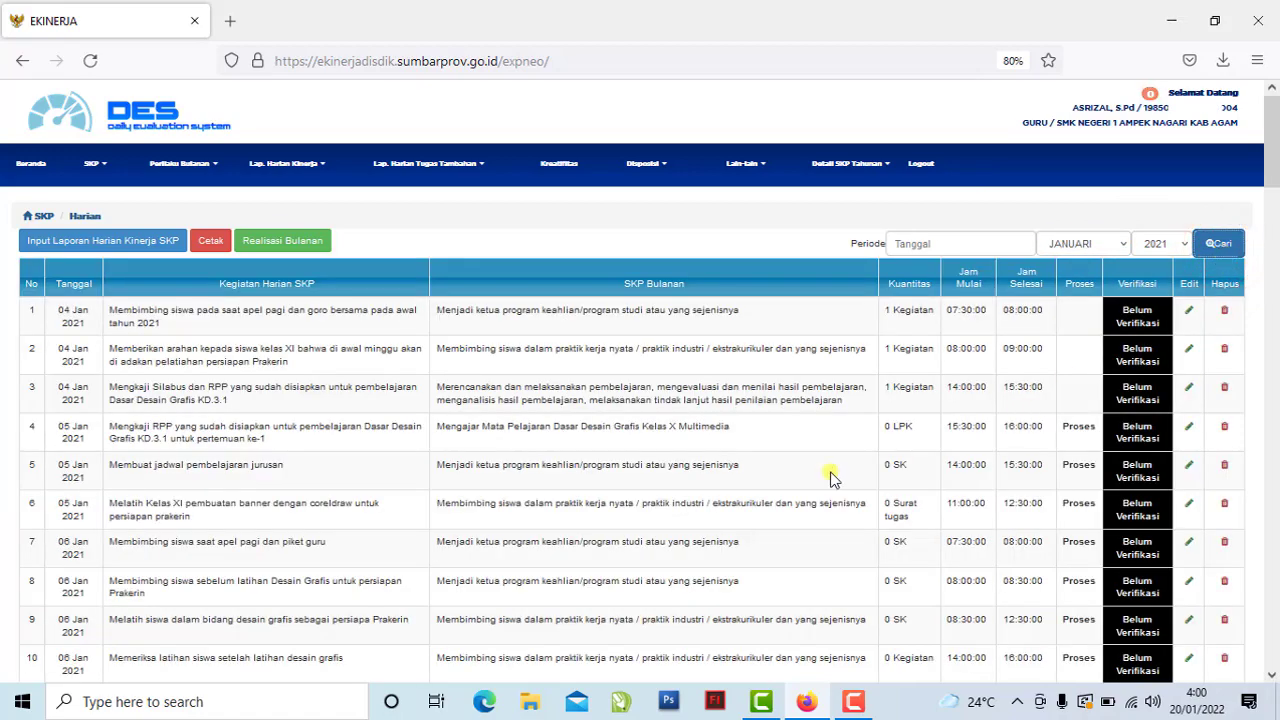
pyautogui.scroll(-4, 830, 478)
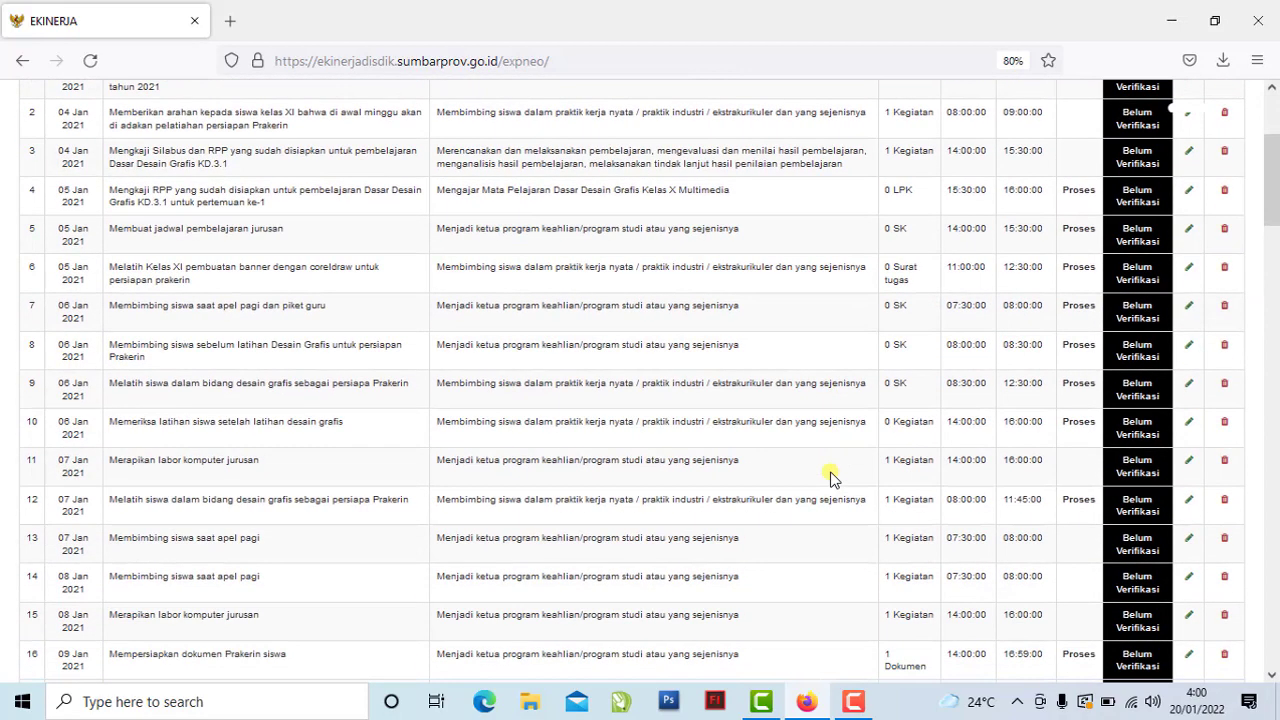
pyautogui.scroll(-7, 830, 478)
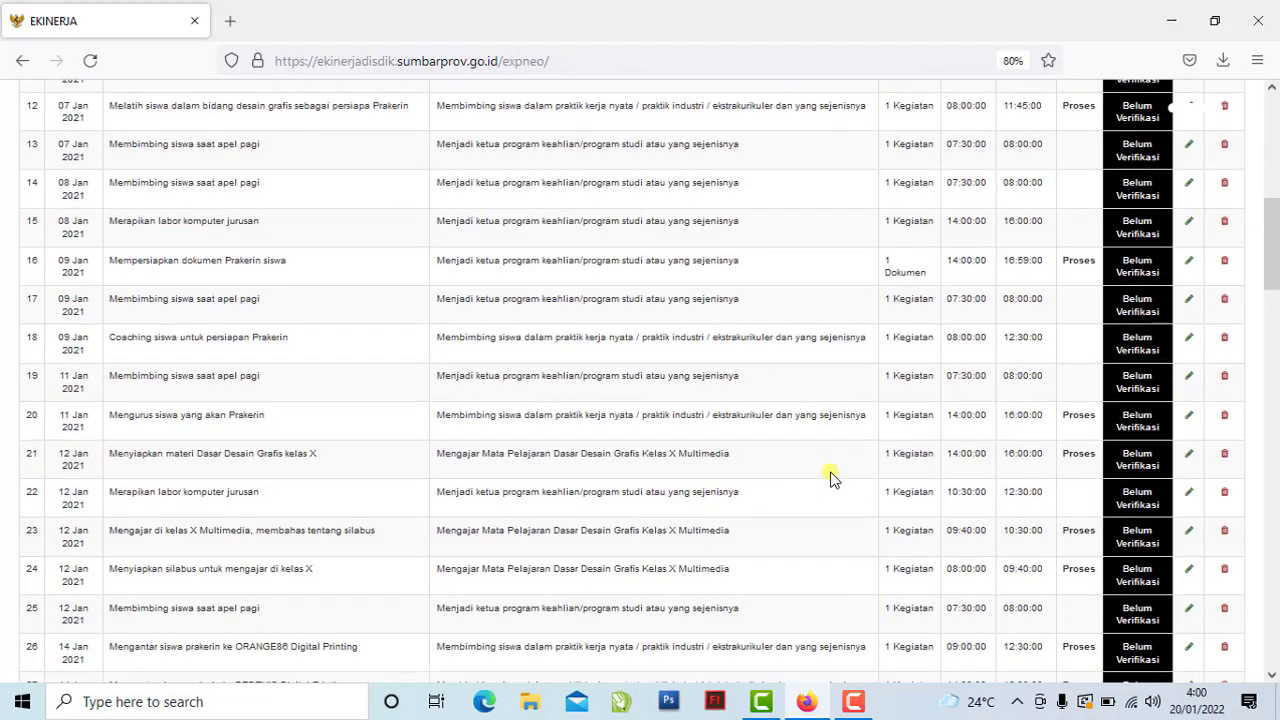
pyautogui.scroll(5, 830, 478)
pyautogui.scroll(5, 830, 478)
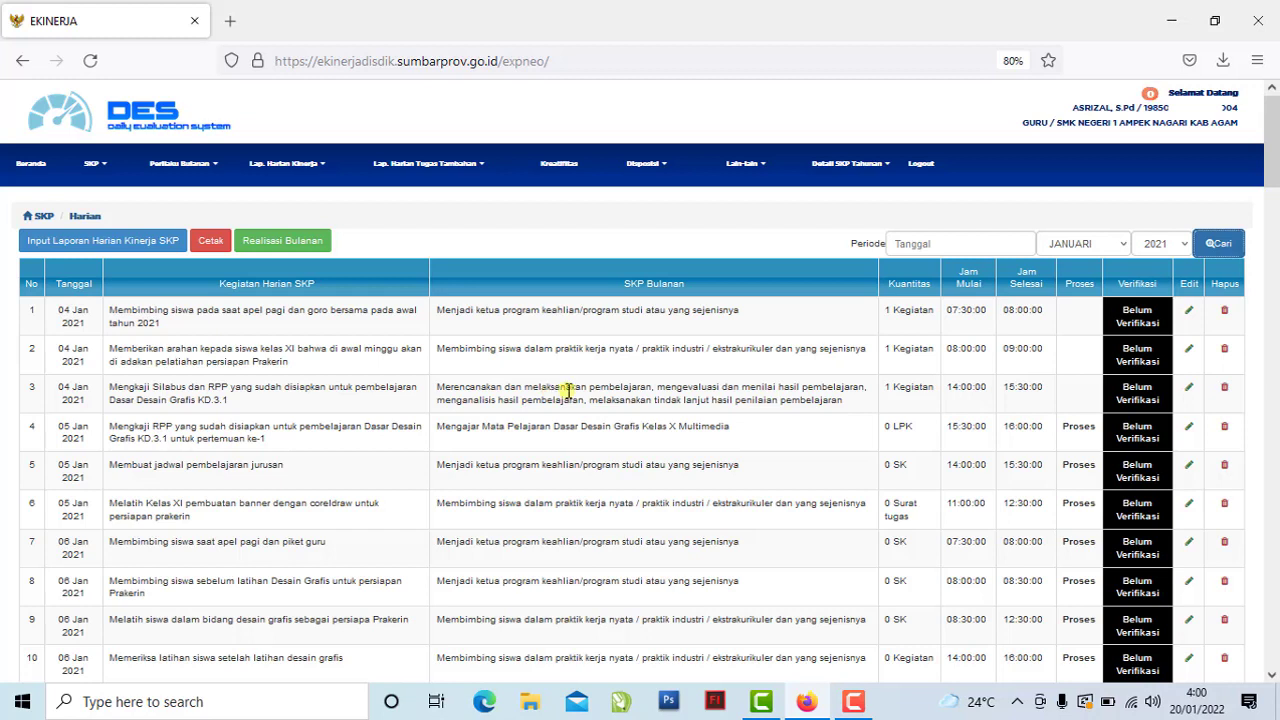
# Examine the SKP Bulanan text of the third entry, on planning and carrying out lessons, together with its Kuantitas.
pyautogui.click(903, 389)
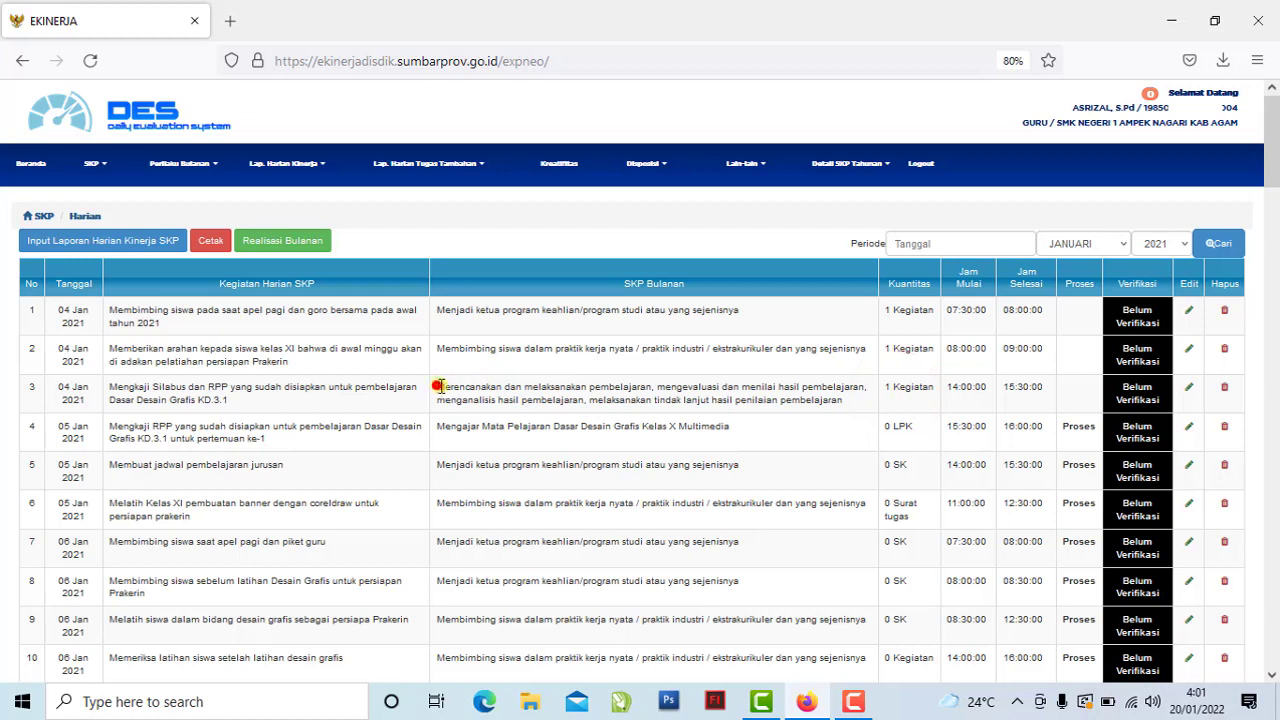
pyautogui.moveTo(441, 386); pyautogui.dragTo(737, 400)
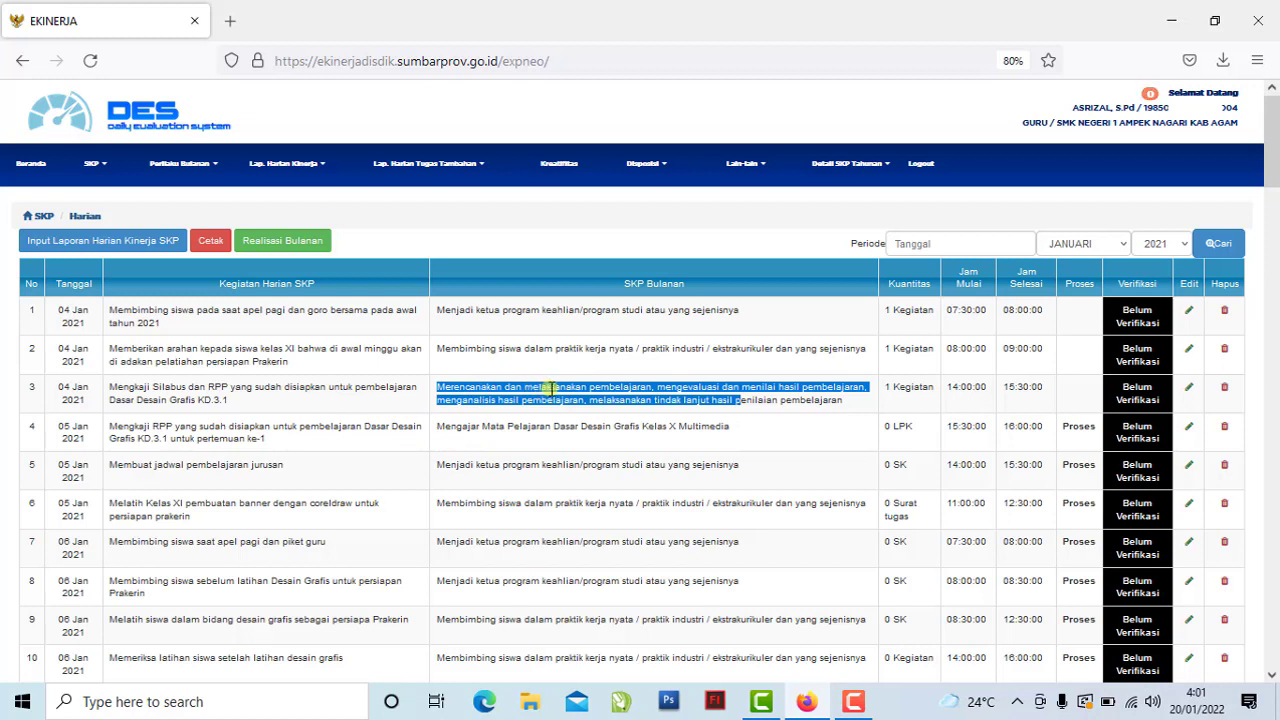
pyautogui.click(596, 388)
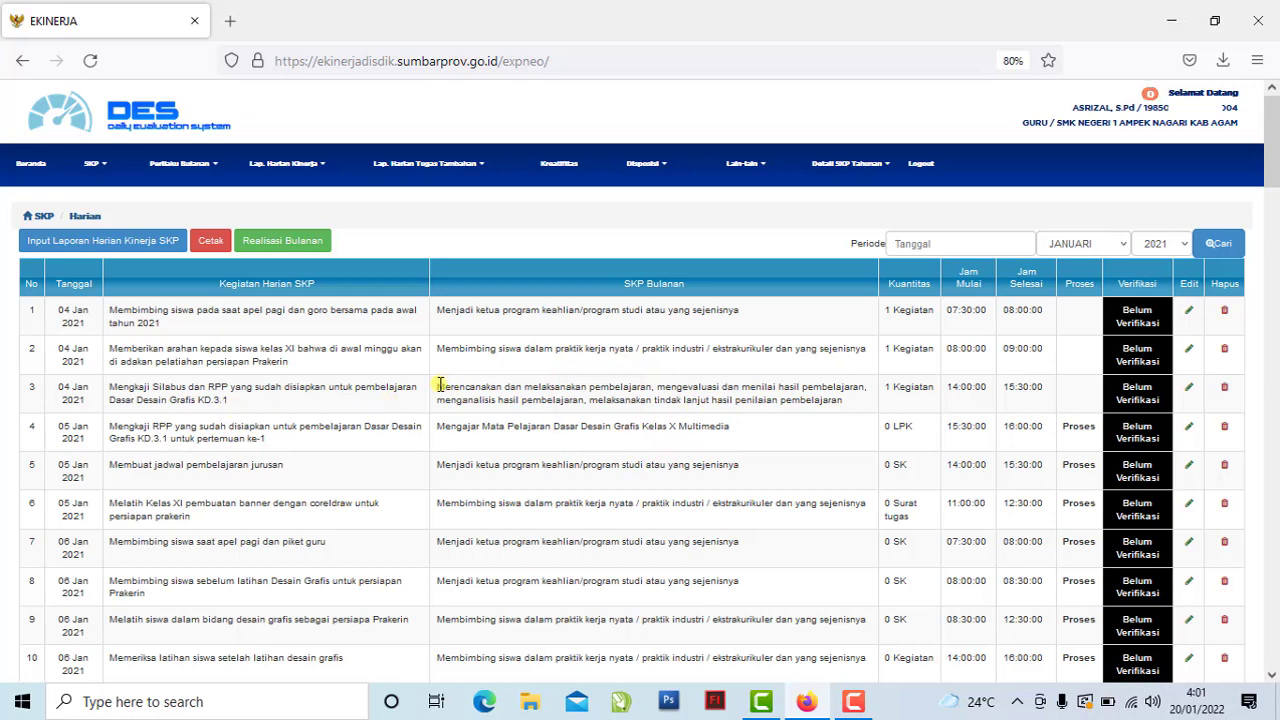
pyautogui.moveTo(440, 385); pyautogui.dragTo(820, 403)
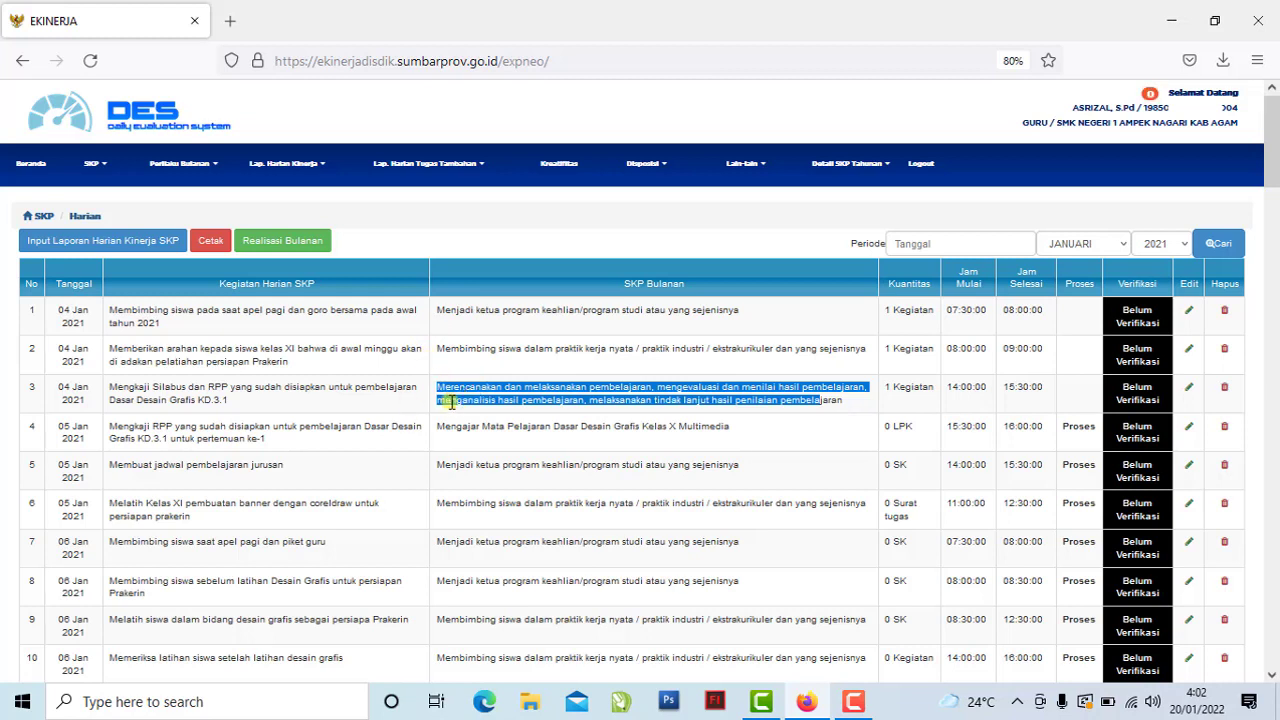
pyautogui.click(540, 386)
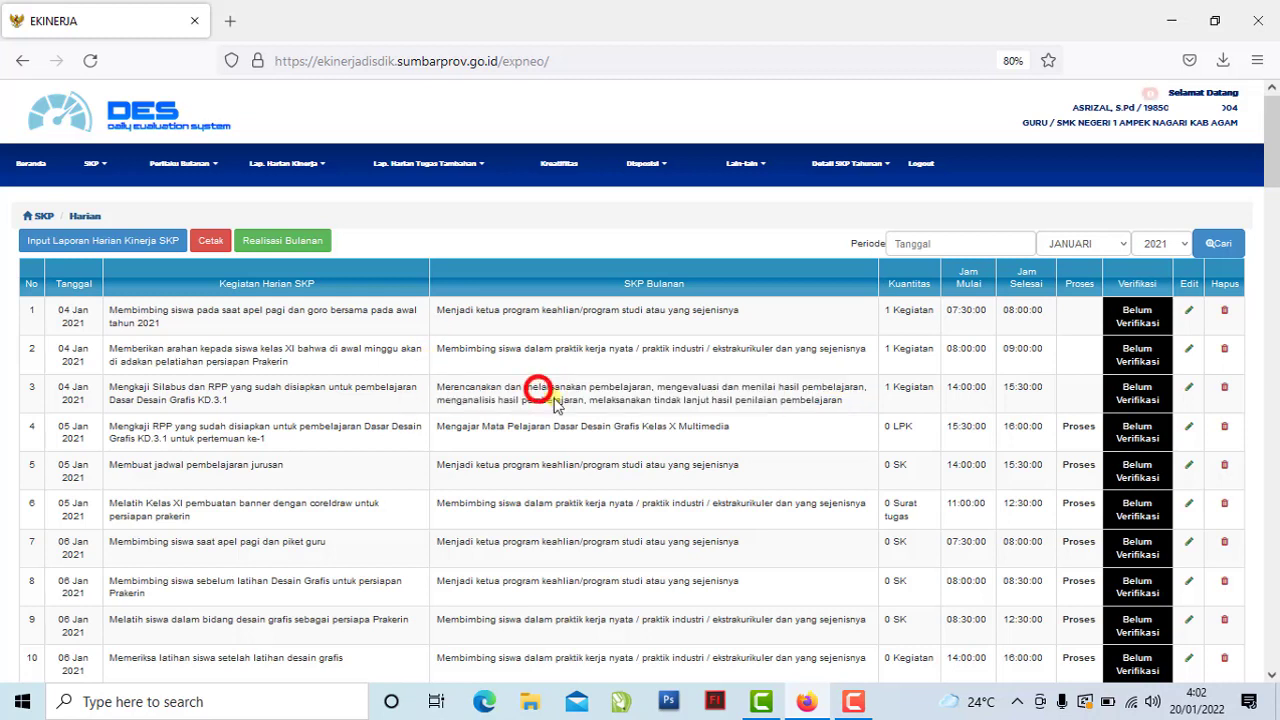
pyautogui.click(904, 412)
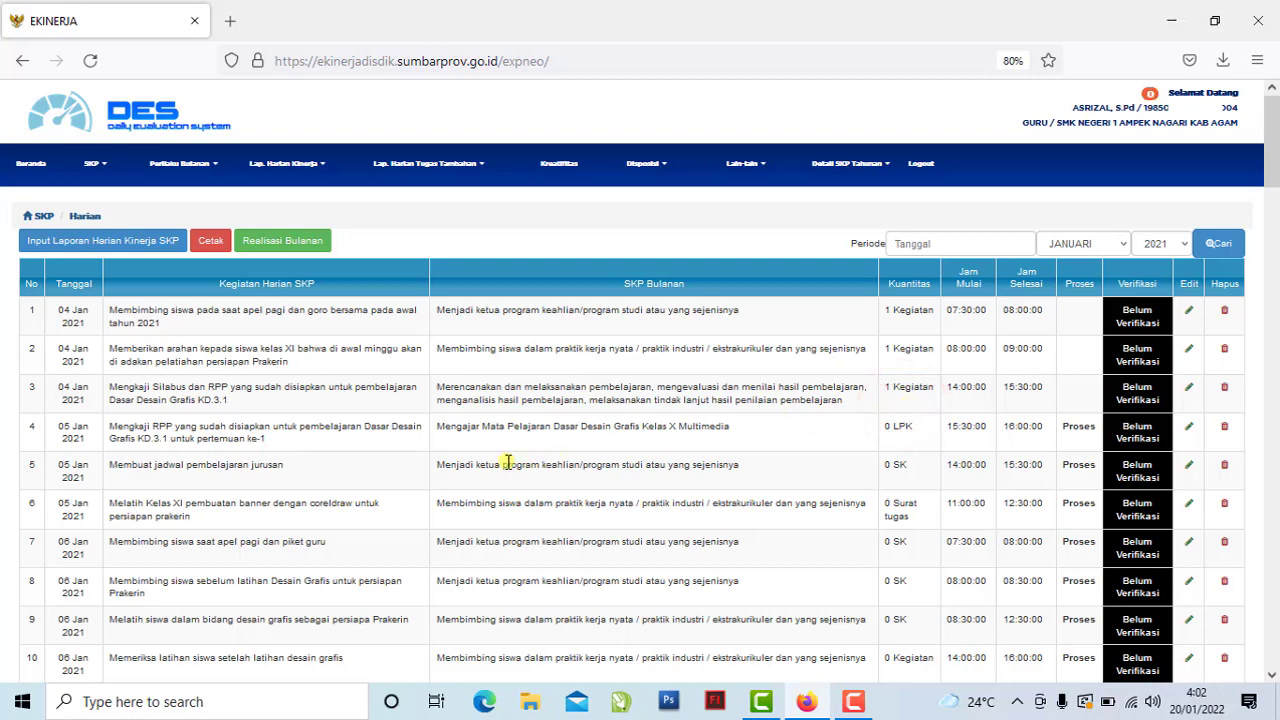
# Check the SKP Bulanan and Kuantitas of the fourth entry, teaching Dasar Desain Grafis Kelas X Multimedia on 05 Jan 2021.
pyautogui.scroll(-2, 508, 462)
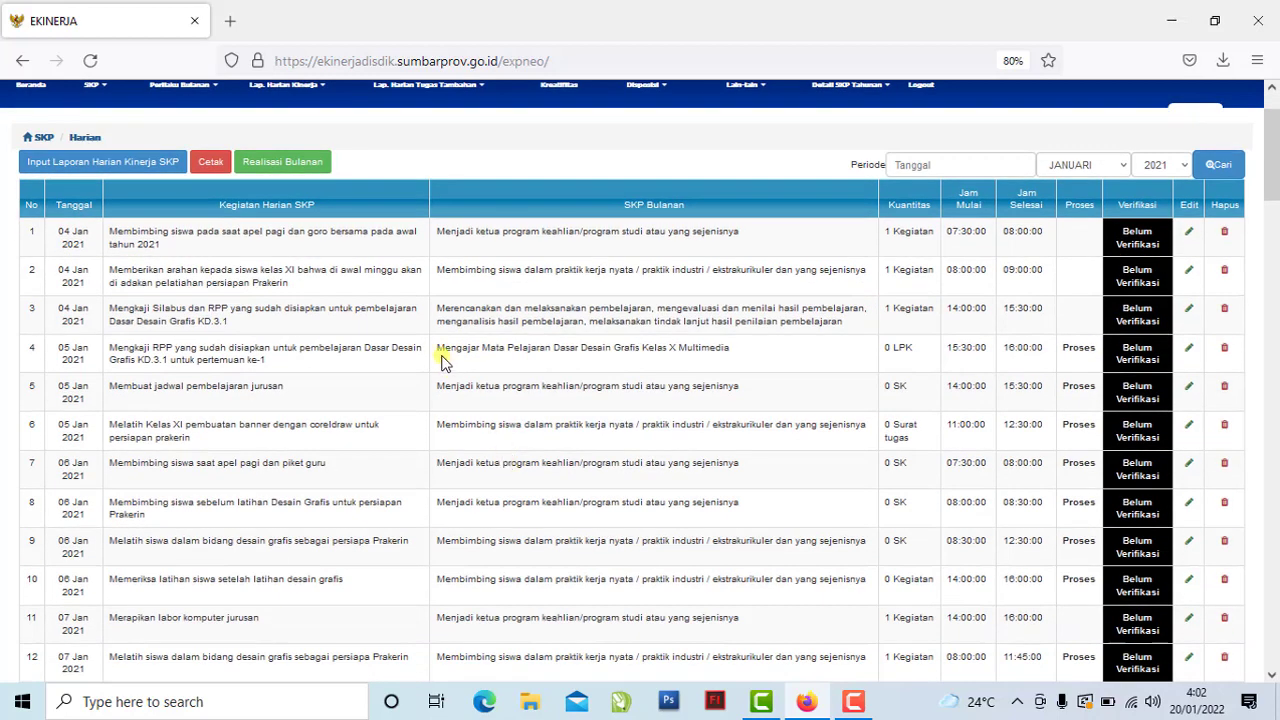
pyautogui.moveTo(443, 355); pyautogui.dragTo(703, 363)
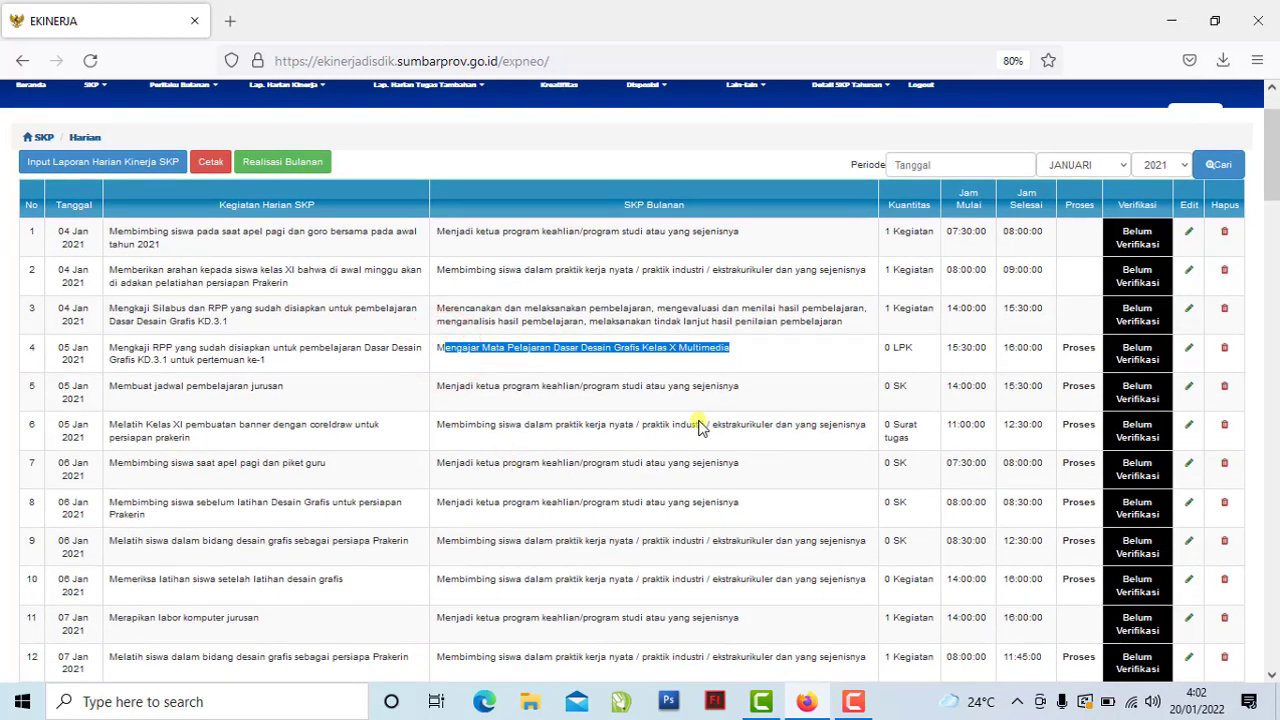
pyautogui.scroll(-2, 697, 423)
pyautogui.click(922, 279)
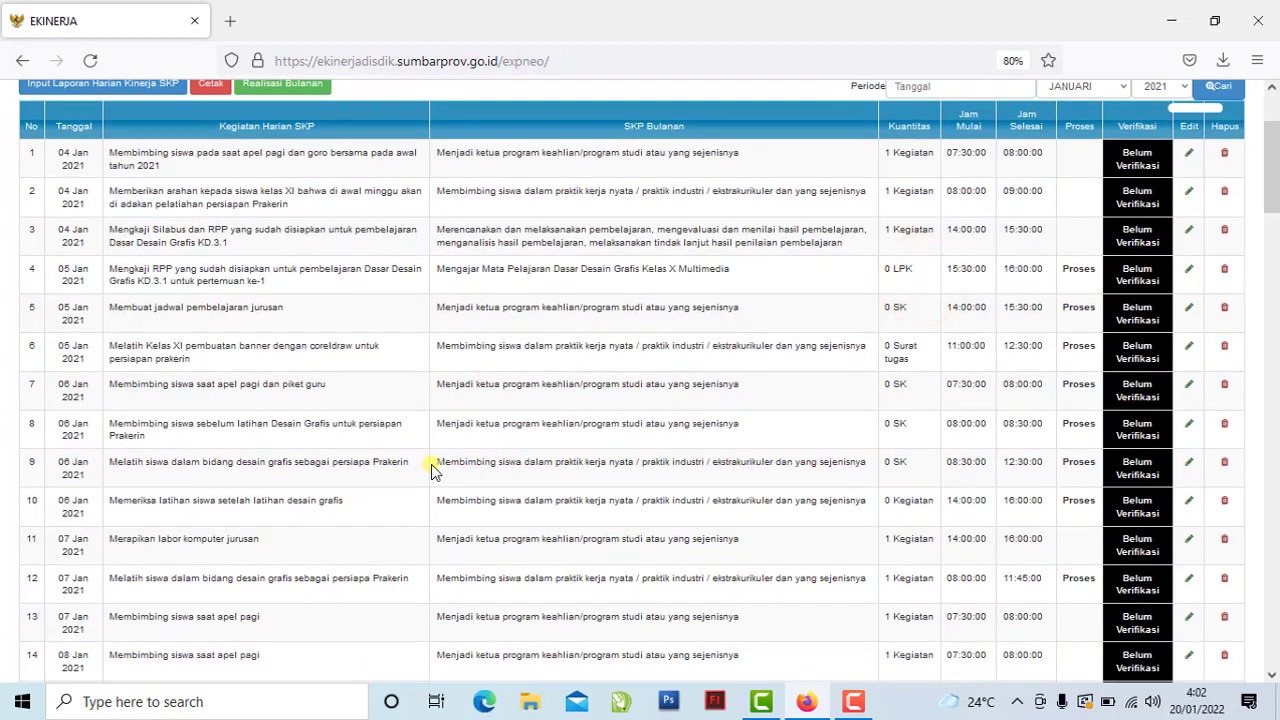
# Find the 18 Jan 2021 entry for teaching Dasar Desain Grafis Kelas X Multimedia and check its Kuantitas.
pyautogui.scroll(-2, 449, 468)
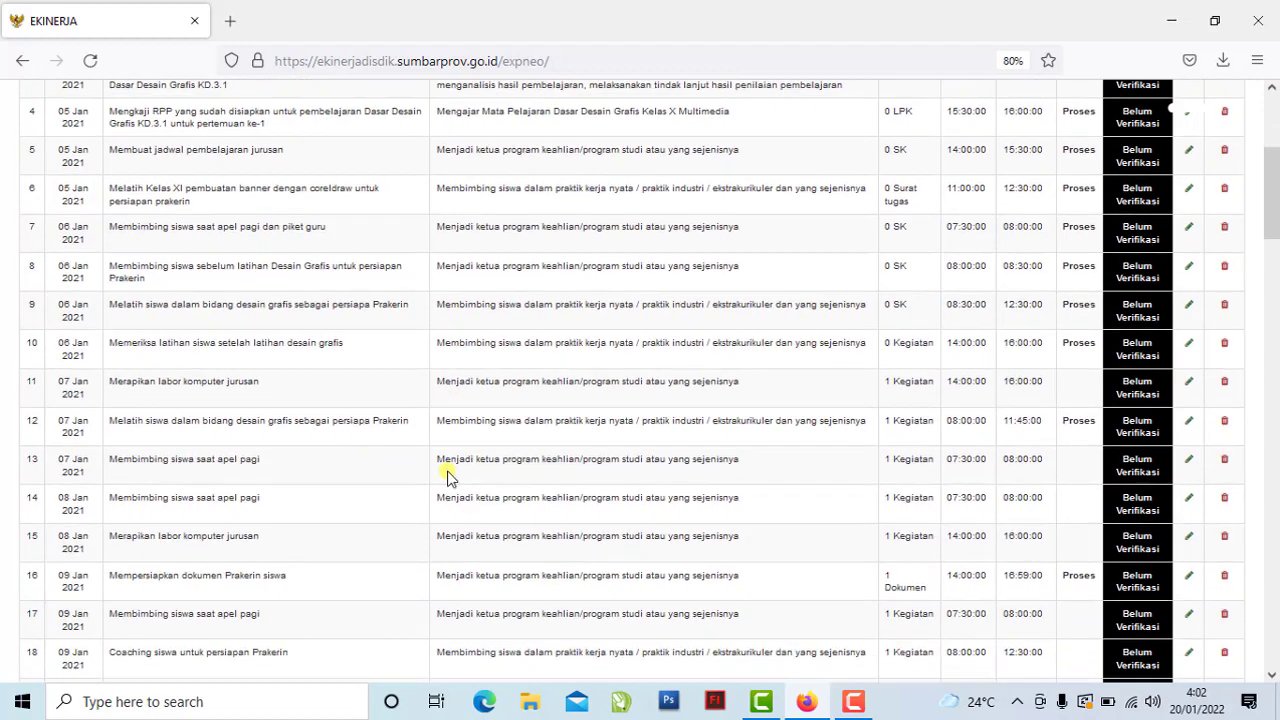
pyautogui.scroll(-1, 500, 486)
pyautogui.scroll(-10, 503, 491)
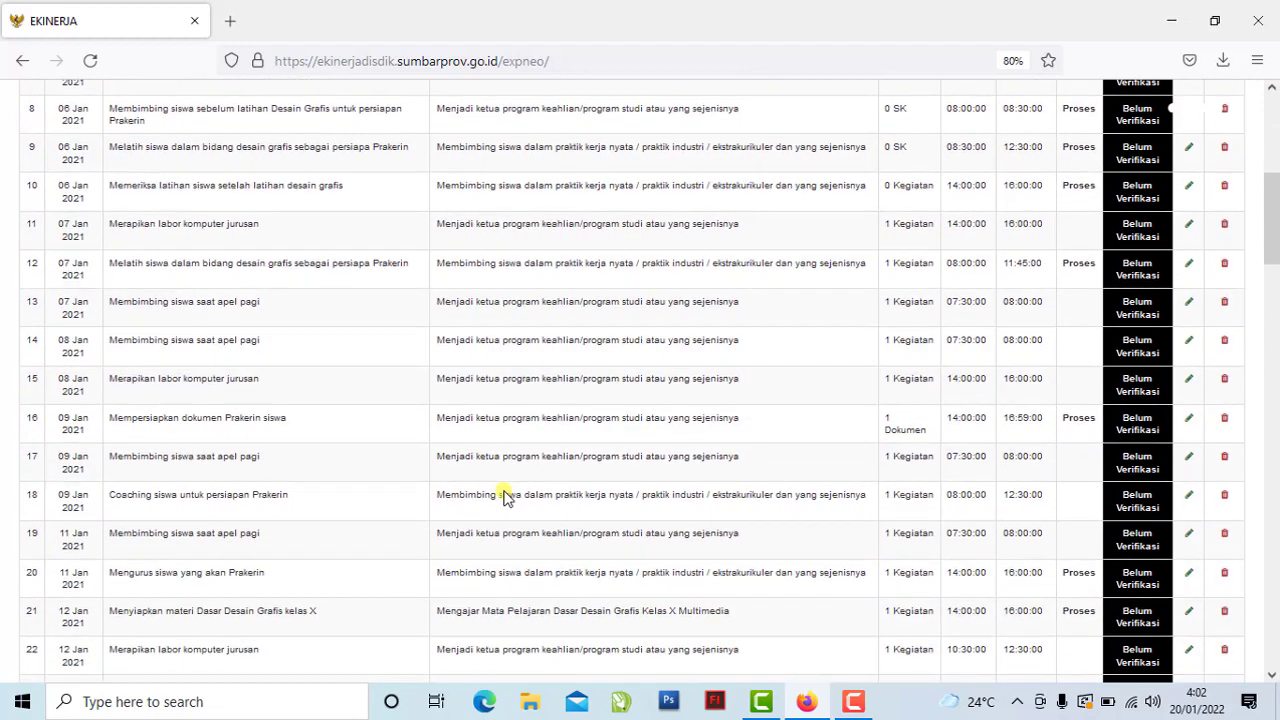
pyautogui.moveTo(438, 521); pyautogui.dragTo(749, 514)
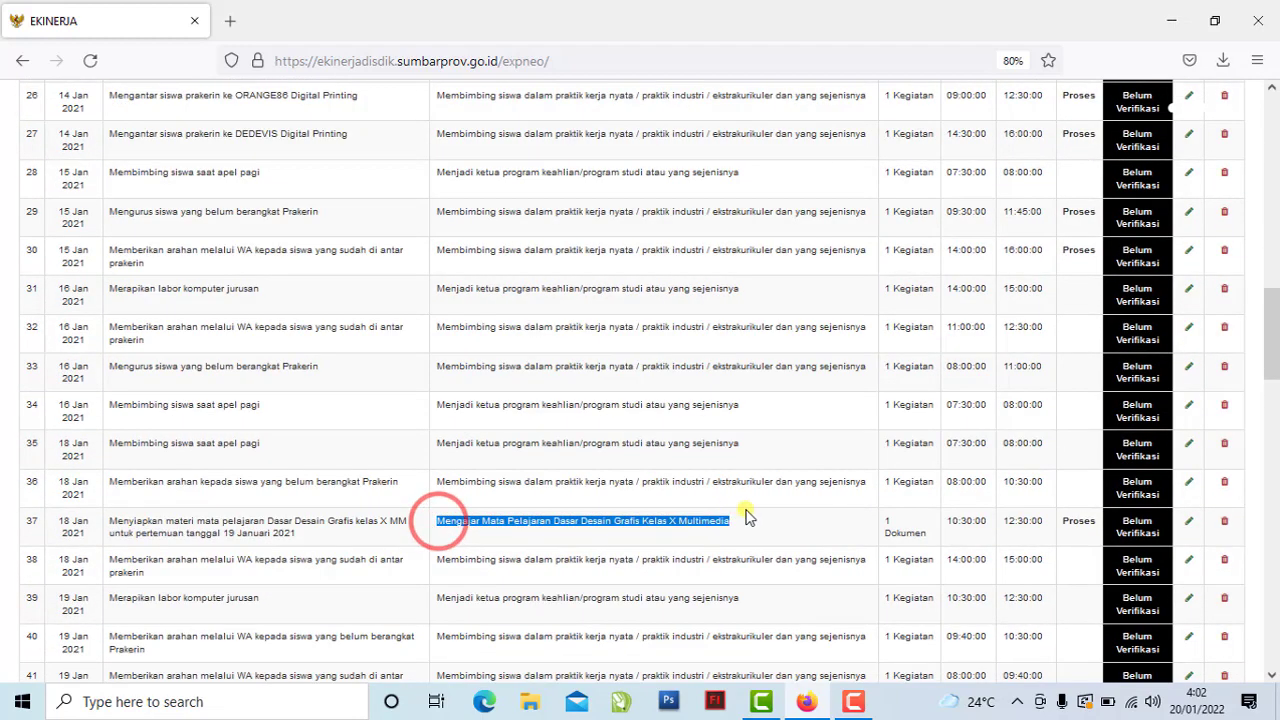
pyautogui.click(893, 529)
pyautogui.scroll(-2, 697, 573)
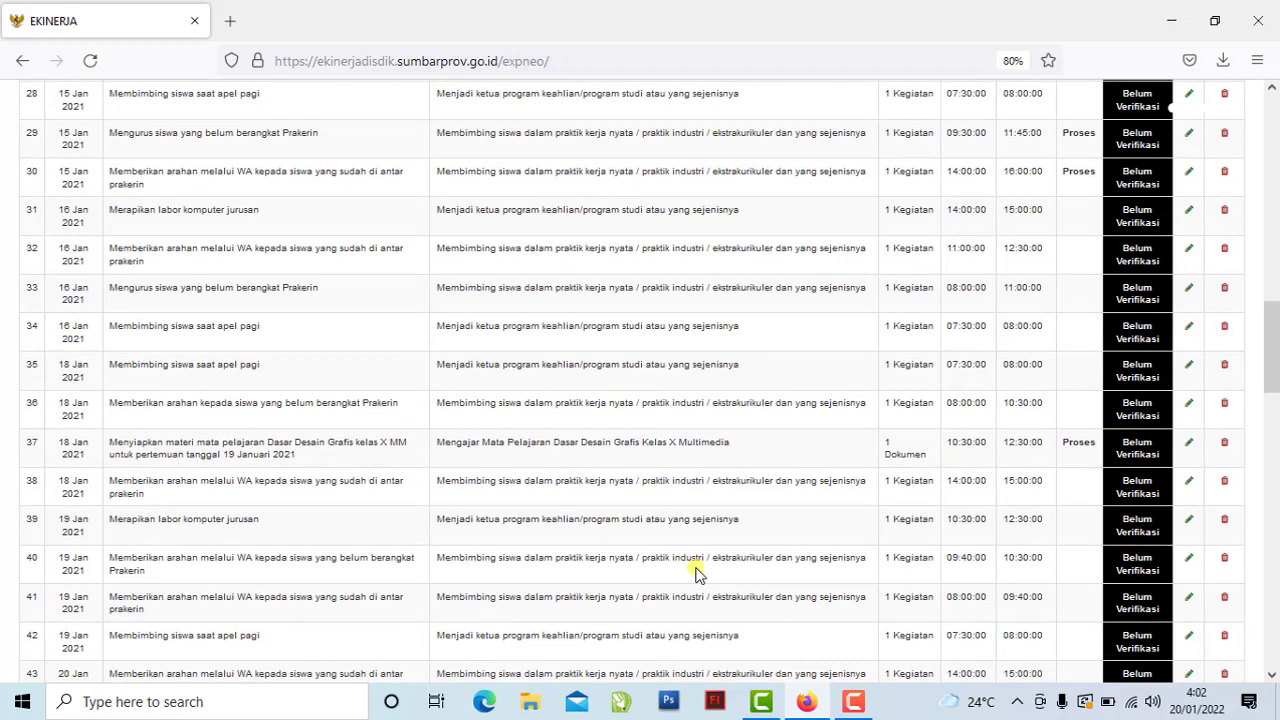
# Scan the daily entries after 18 Jan 2021 for further teaching activities and return to the start of the list.
pyautogui.scroll(-6, 697, 573)
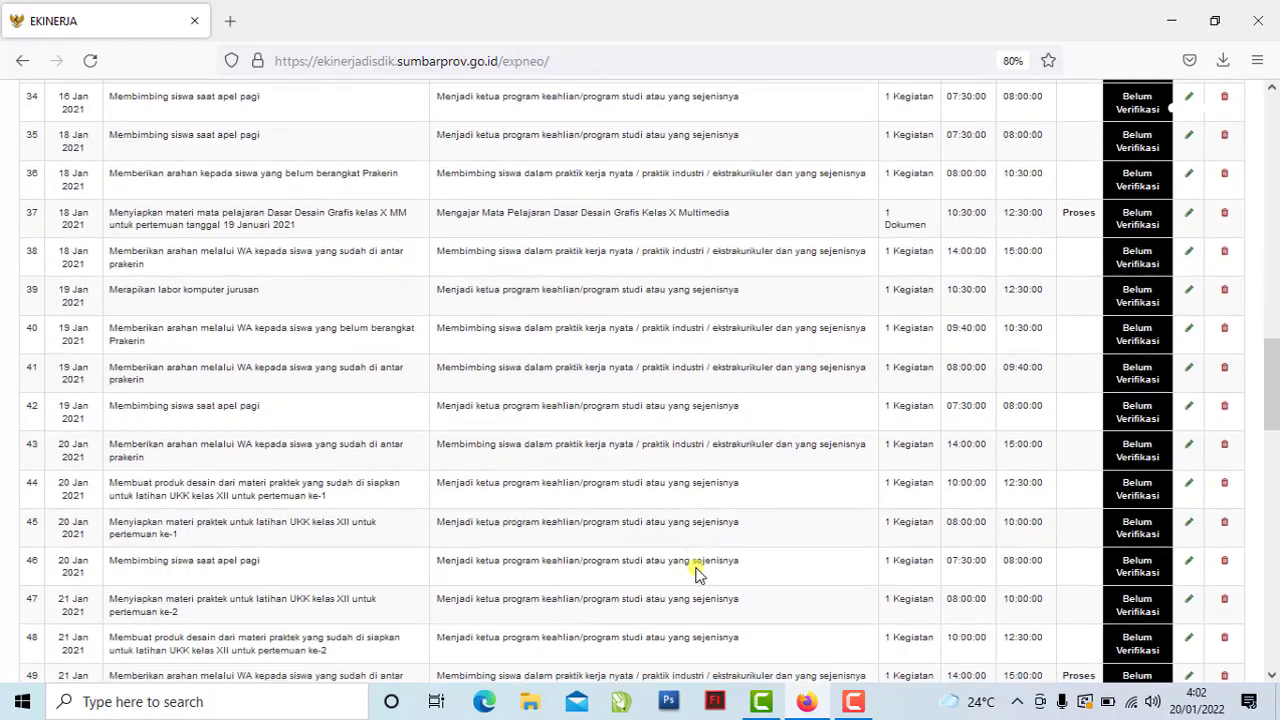
pyautogui.scroll(-6, 697, 573)
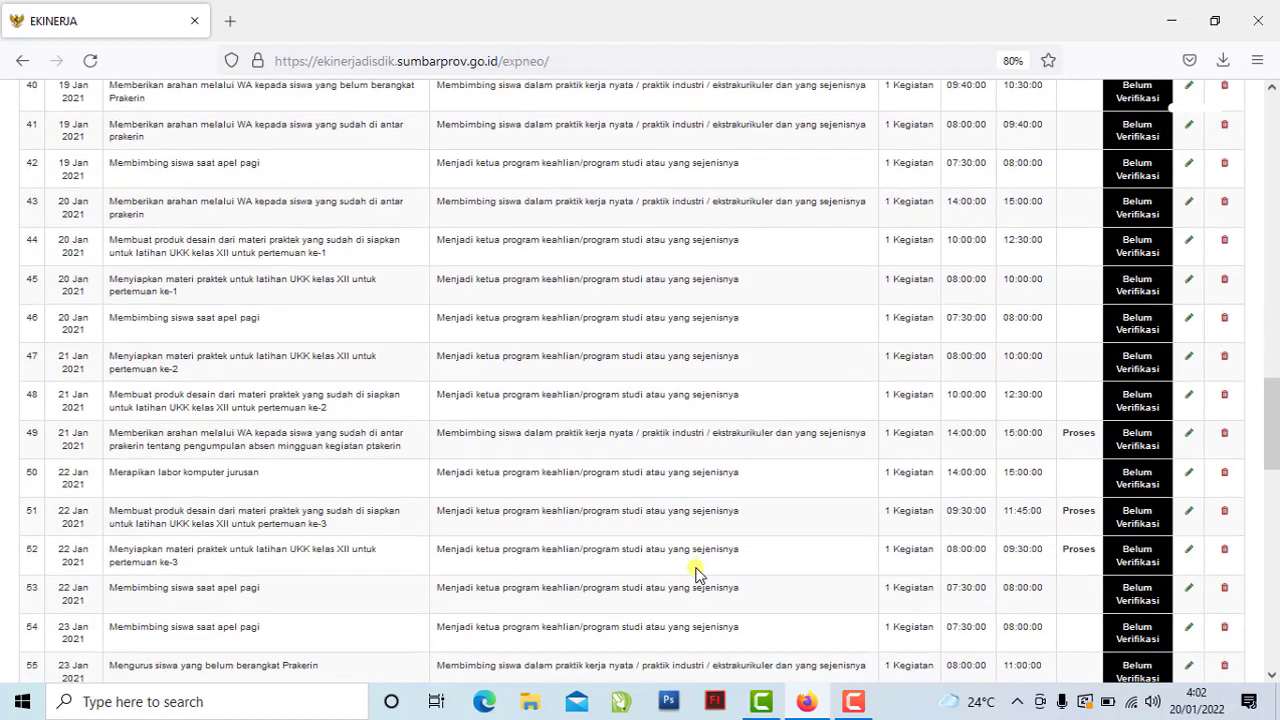
pyautogui.scroll(-4, 697, 573)
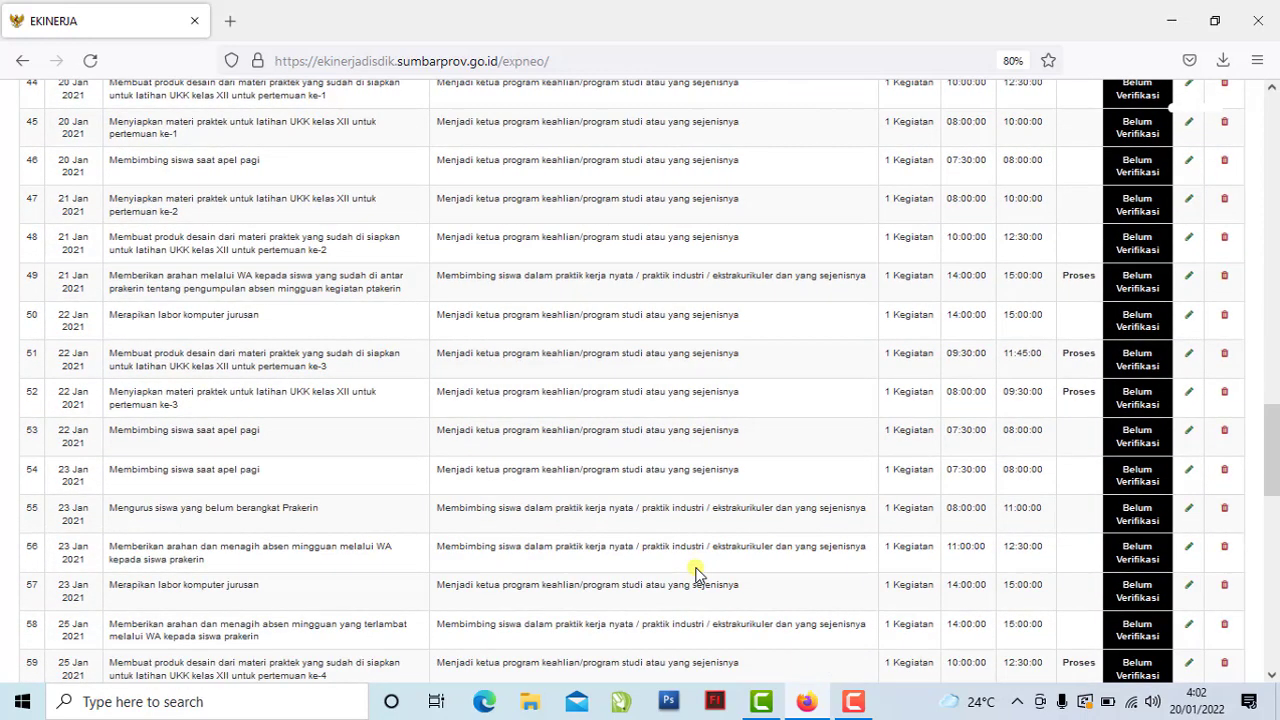
pyautogui.scroll(-4, 697, 573)
pyautogui.scroll(20, 697, 571)
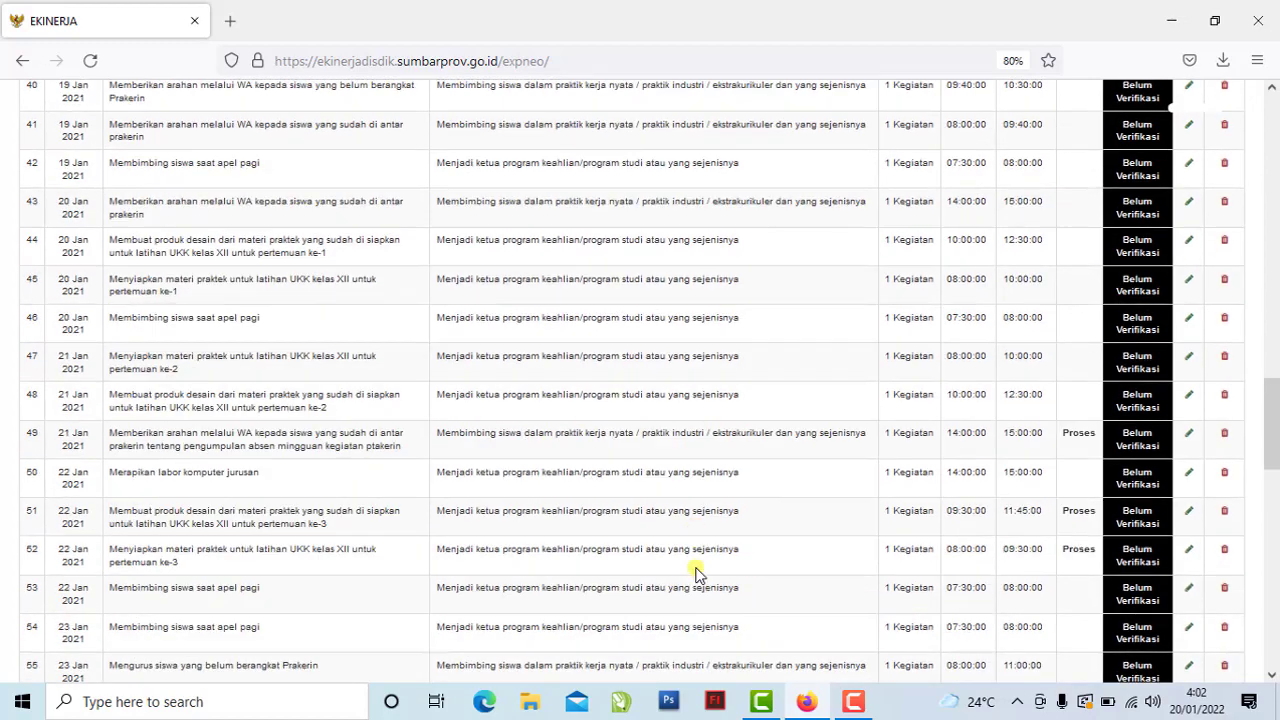
pyautogui.scroll(5, 697, 573)
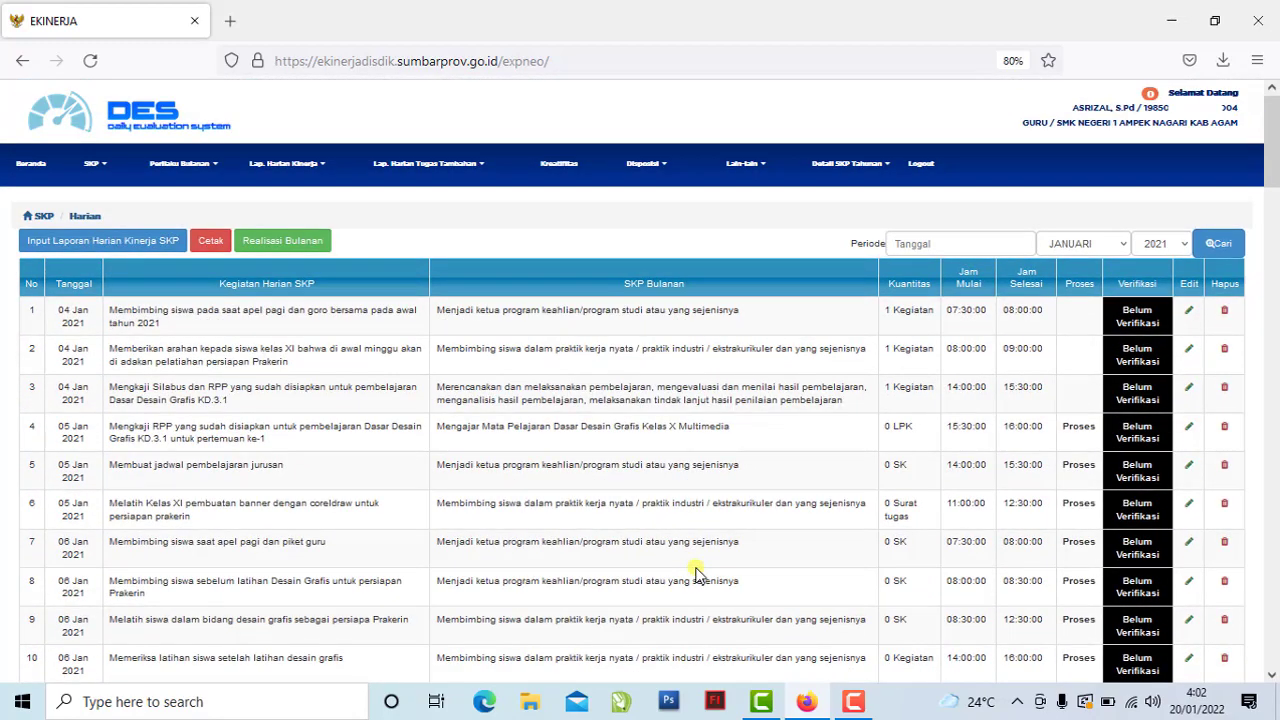
# Compare the SKP Bulanan texts of the first three 04 Jan 2021 entries.
pyautogui.click(910, 402)
pyautogui.moveTo(437, 389); pyautogui.dragTo(651, 401)
pyautogui.moveTo(437, 310); pyautogui.dragTo(672, 311)
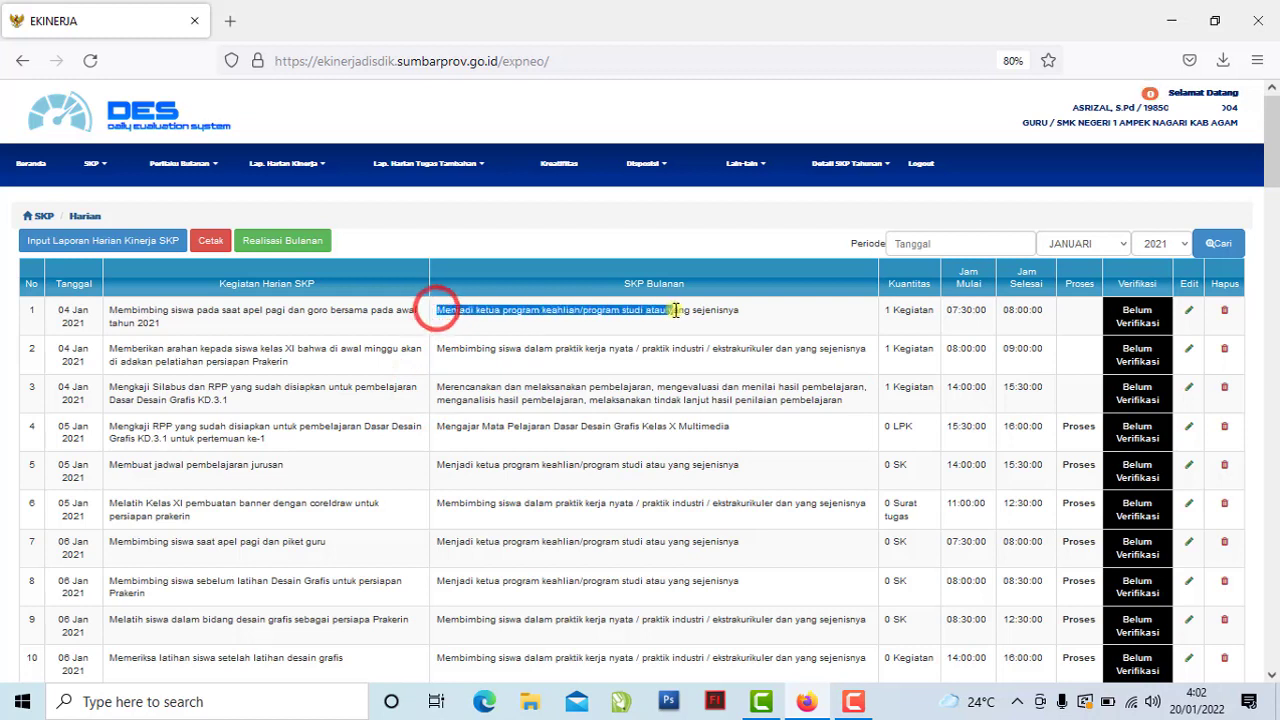
pyautogui.moveTo(437, 348); pyautogui.dragTo(614, 350)
pyautogui.moveTo(437, 310); pyautogui.dragTo(712, 322)
pyautogui.moveTo(437, 348); pyautogui.dragTo(745, 358)
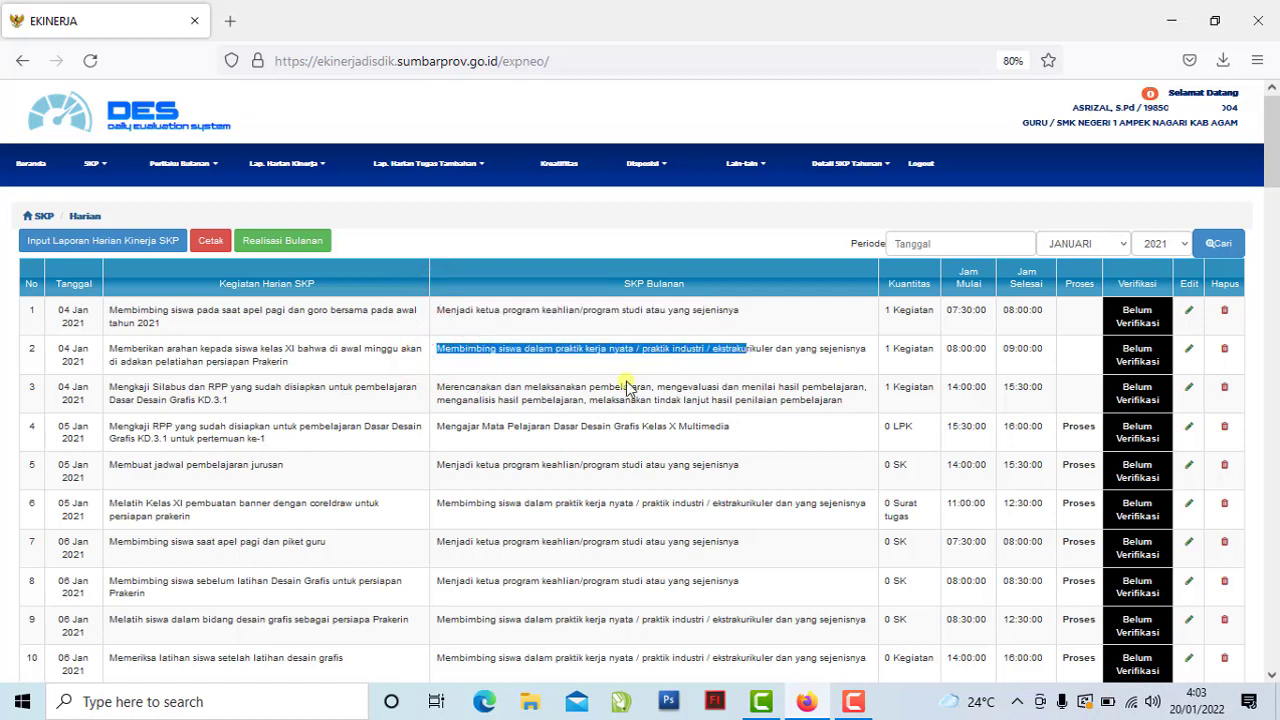
pyautogui.tripleClick(625, 388)
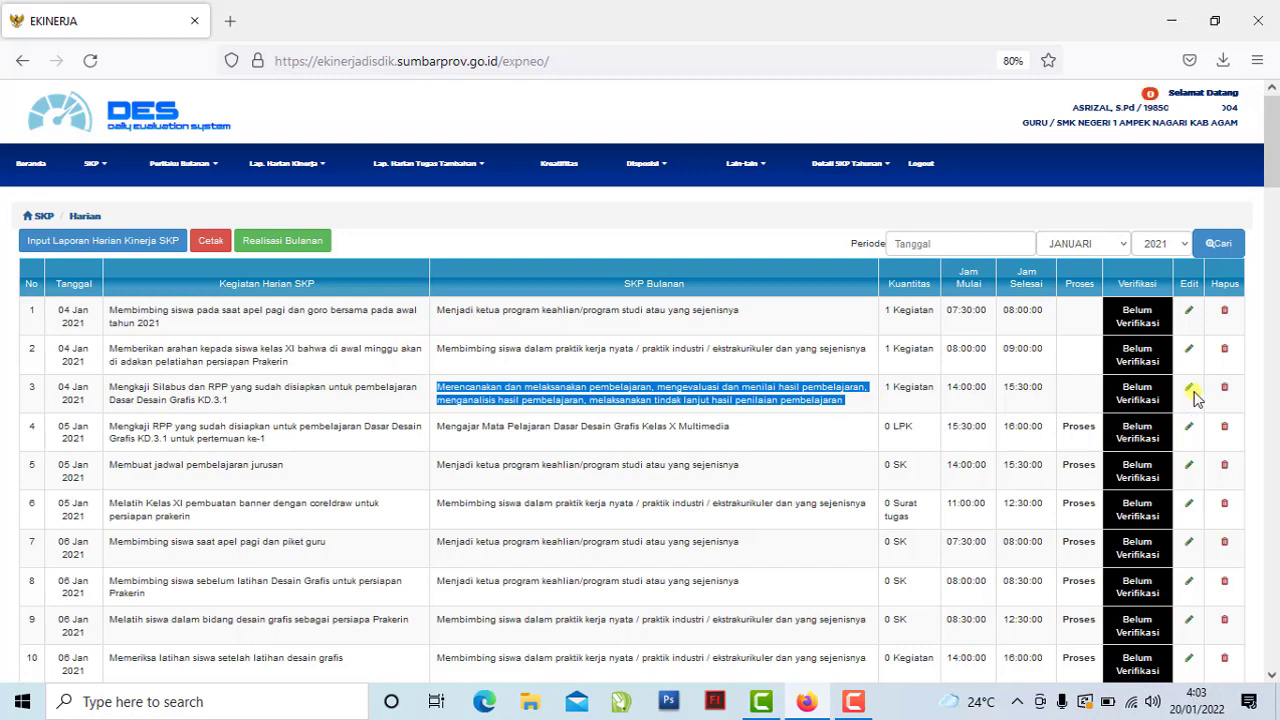
# Open the third 04 Jan 2021 entry, on reviewing Silabus and RPP, for editing and enter 1 as its Kuantitas.
pyautogui.click(1193, 288)
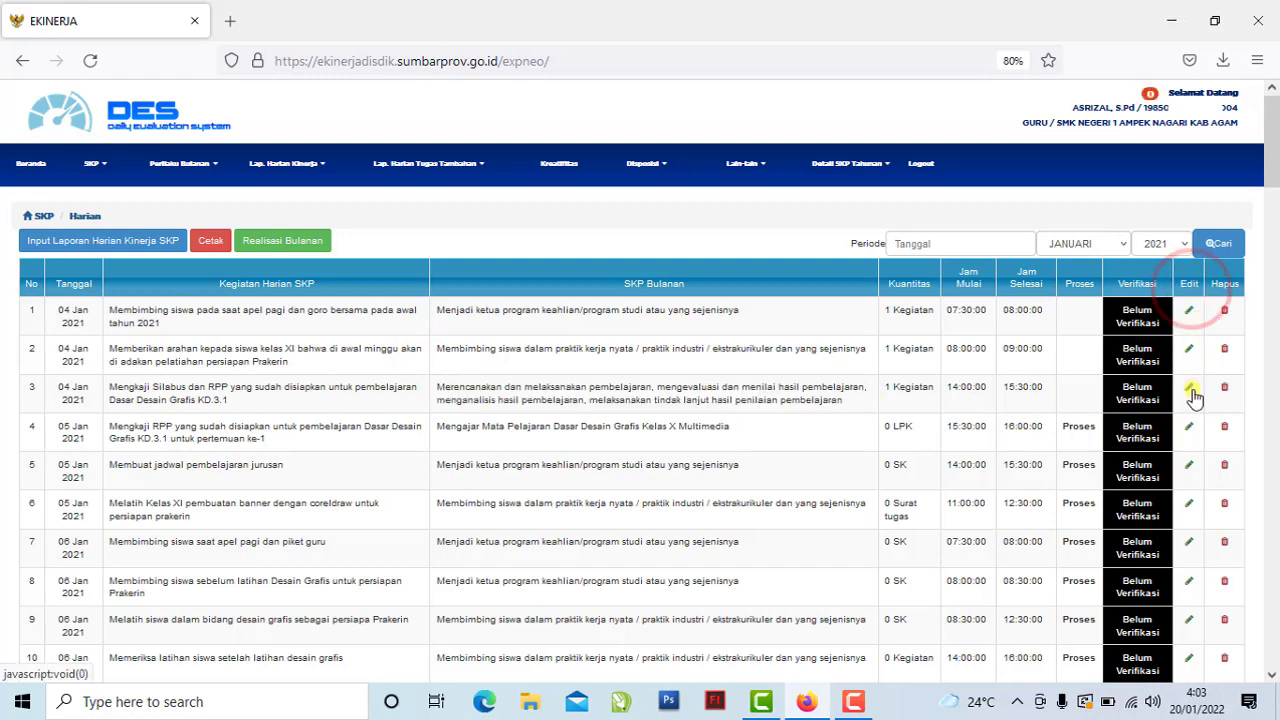
pyautogui.click(1191, 392)
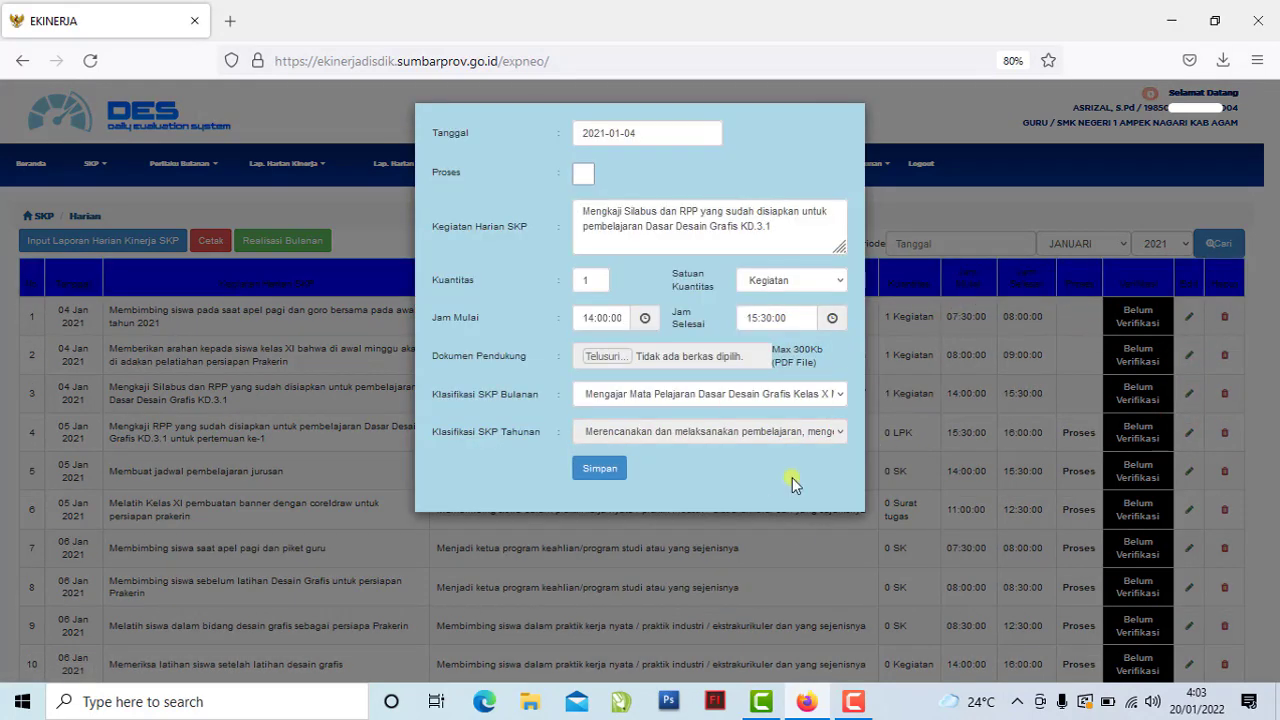
pyautogui.click(600, 280)
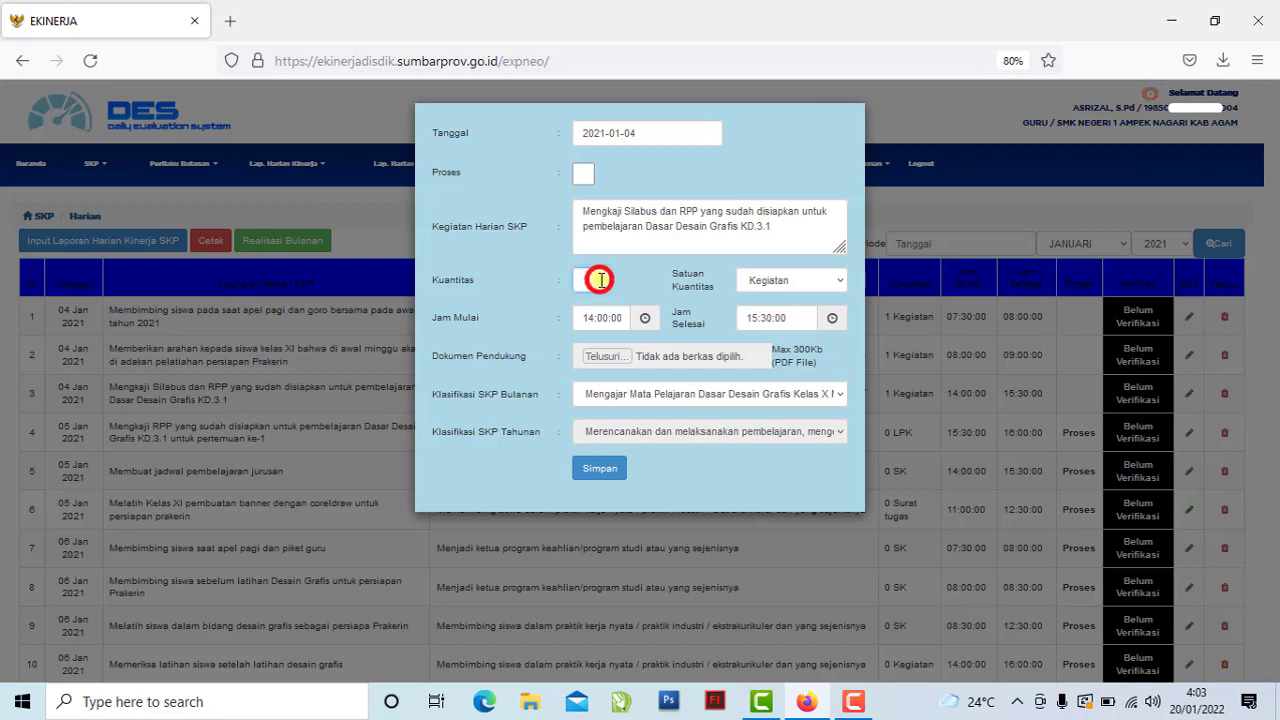
pyautogui.write('1')
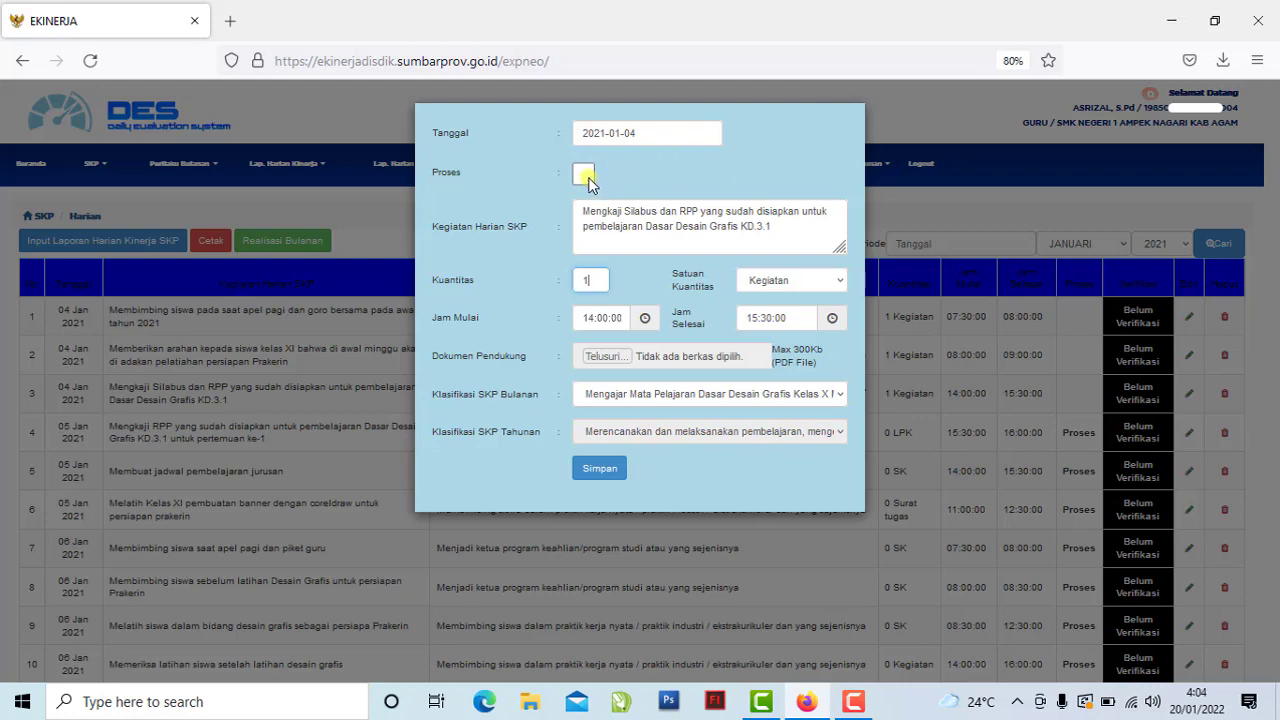
# Mark the Silabus and RPP review activity as Proses and confirm that choice.
pyautogui.click(585, 177)
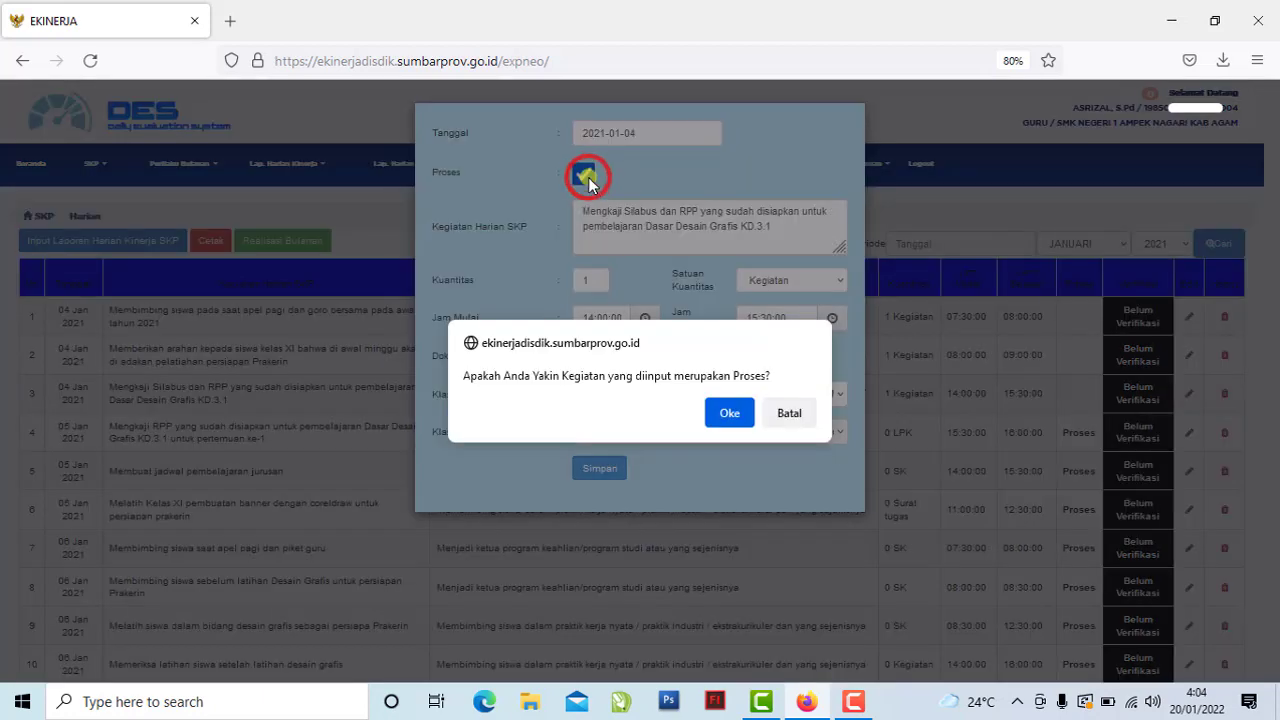
pyautogui.click(730, 413)
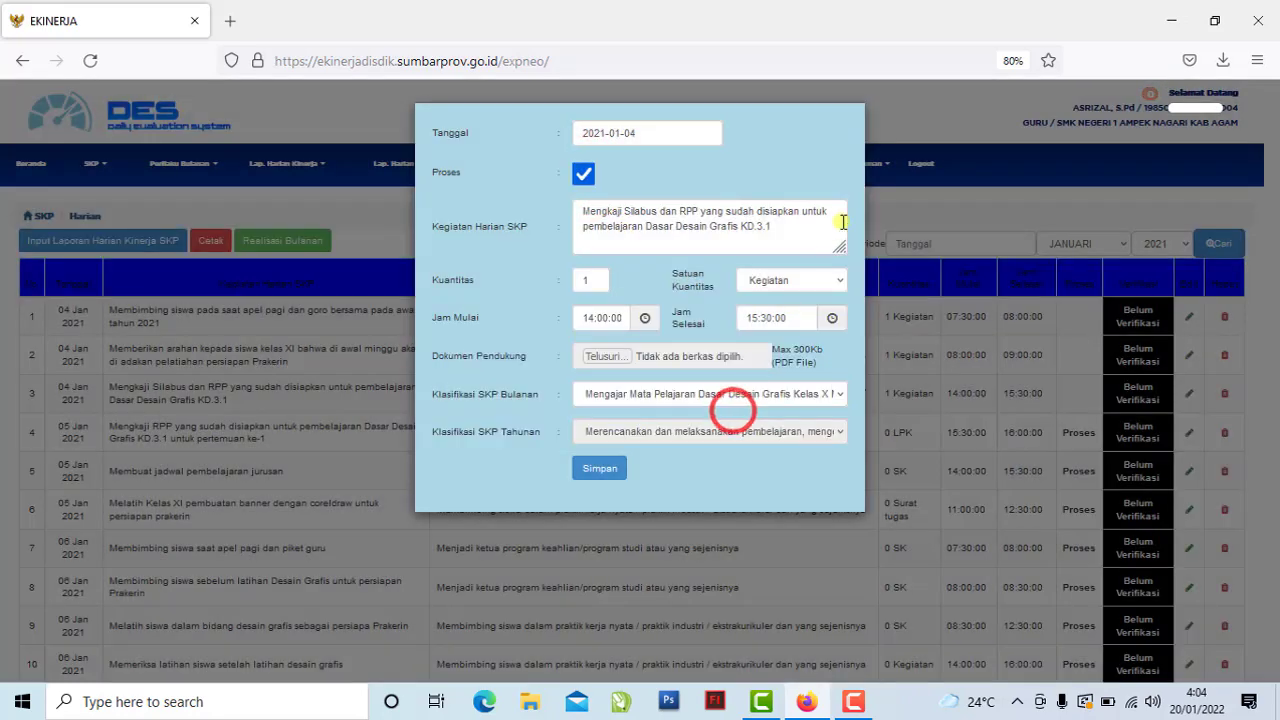
pyautogui.click(739, 133)
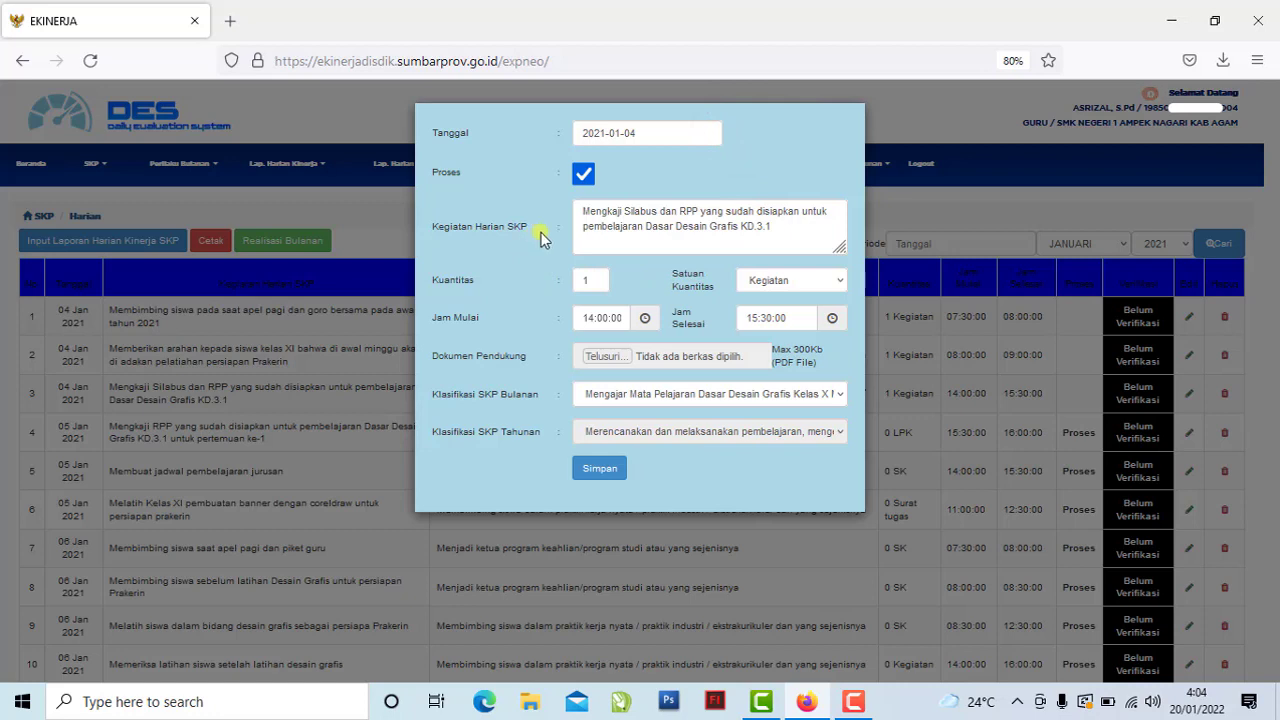
# Set the Satuan Kuantitas of the 04 Jan 2021 Silabus and RPP review entry to LPK.
pyautogui.click(594, 284)
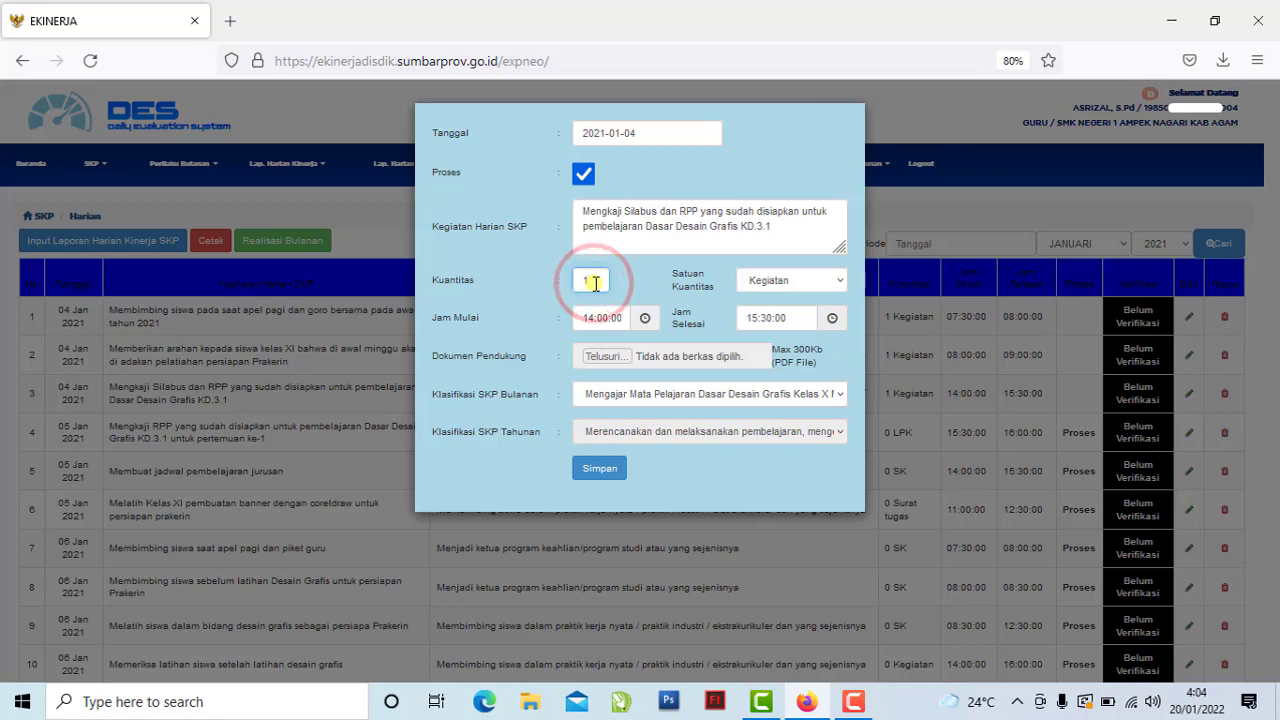
pyautogui.click(706, 287)
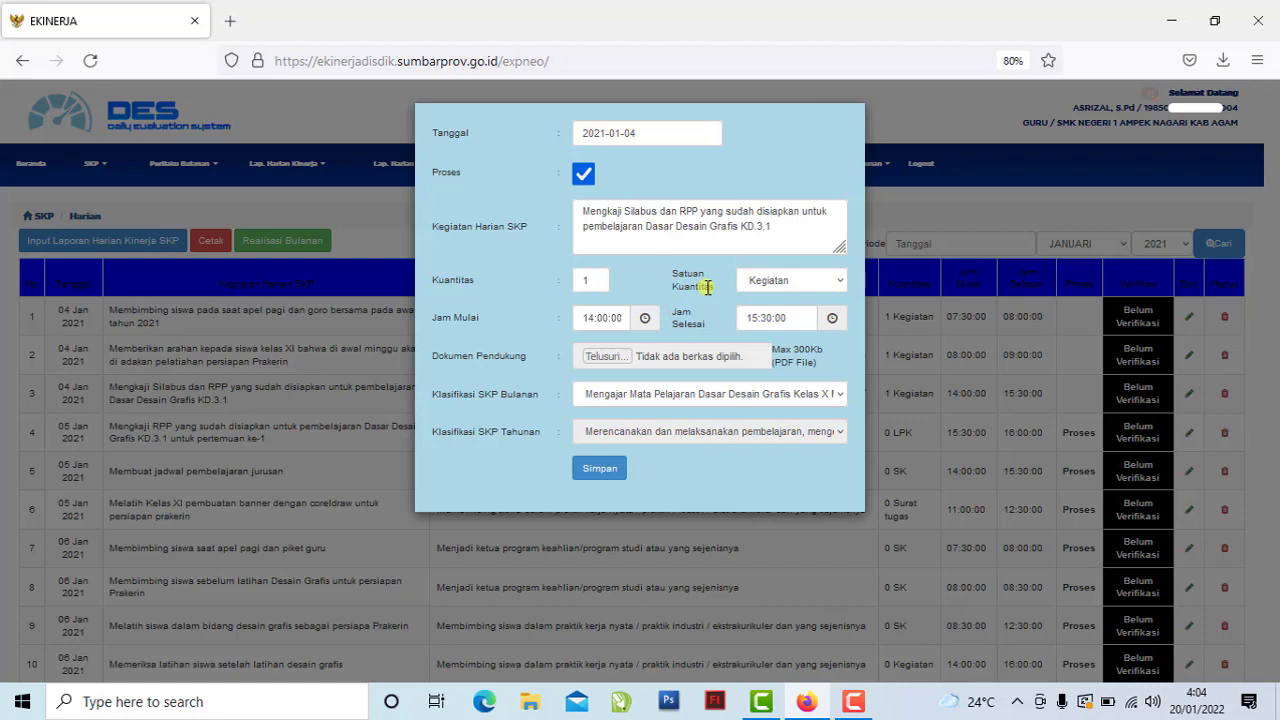
pyautogui.click(821, 285)
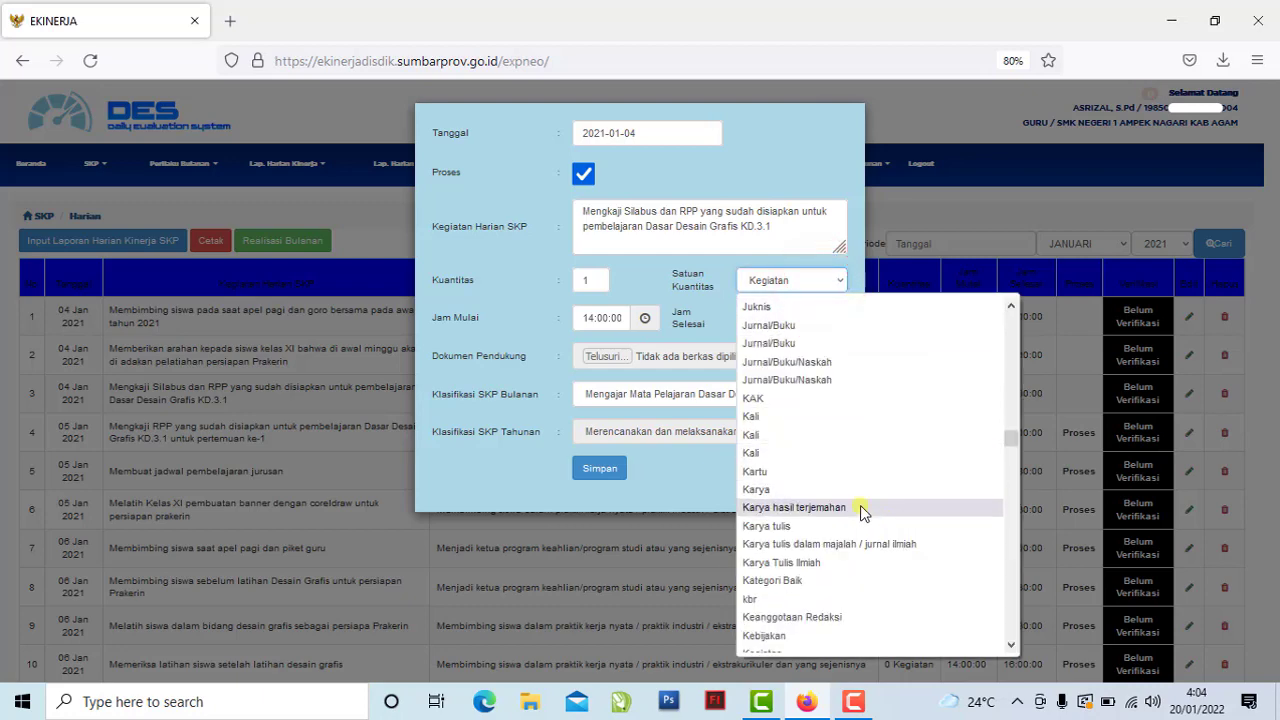
pyautogui.press('l')
pyautogui.scroll(-10, 864, 512)
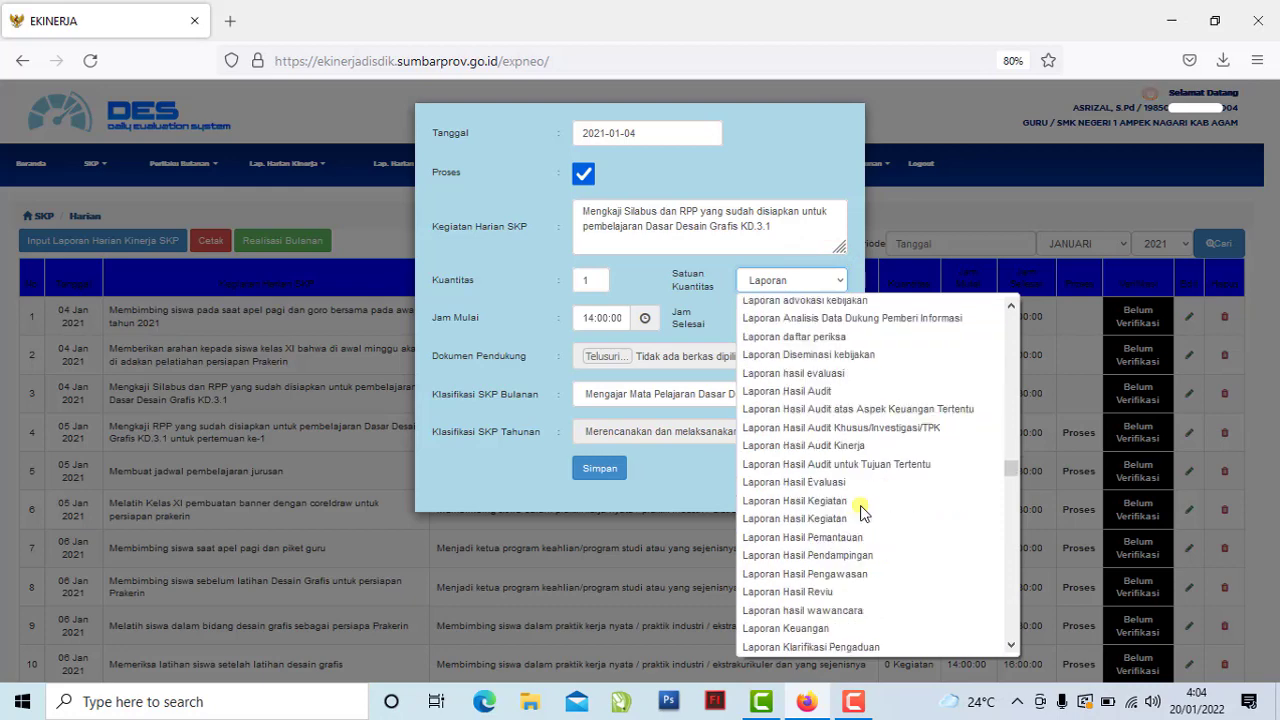
pyautogui.scroll(-5, 864, 512)
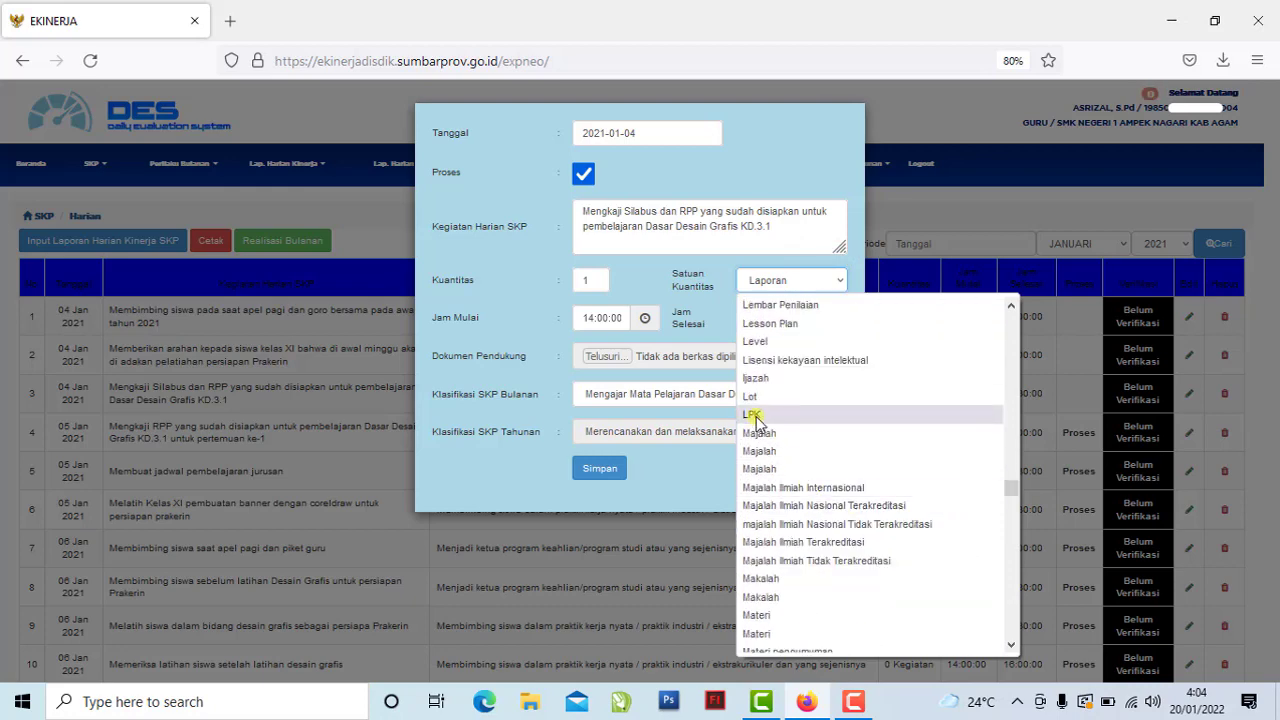
pyautogui.click(755, 415)
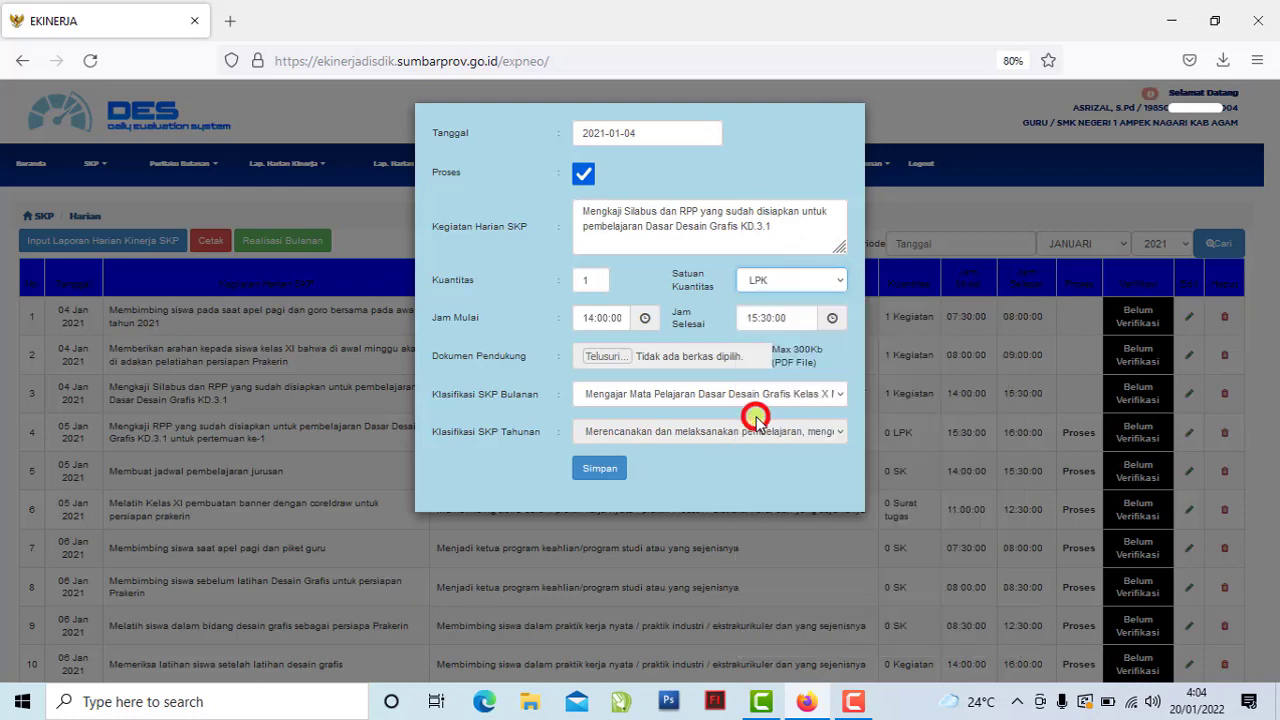
# Save the Silabus and RPP review entry, confirm the update, and check its Kuantitas and Proses in the list.
pyautogui.click(600, 468)
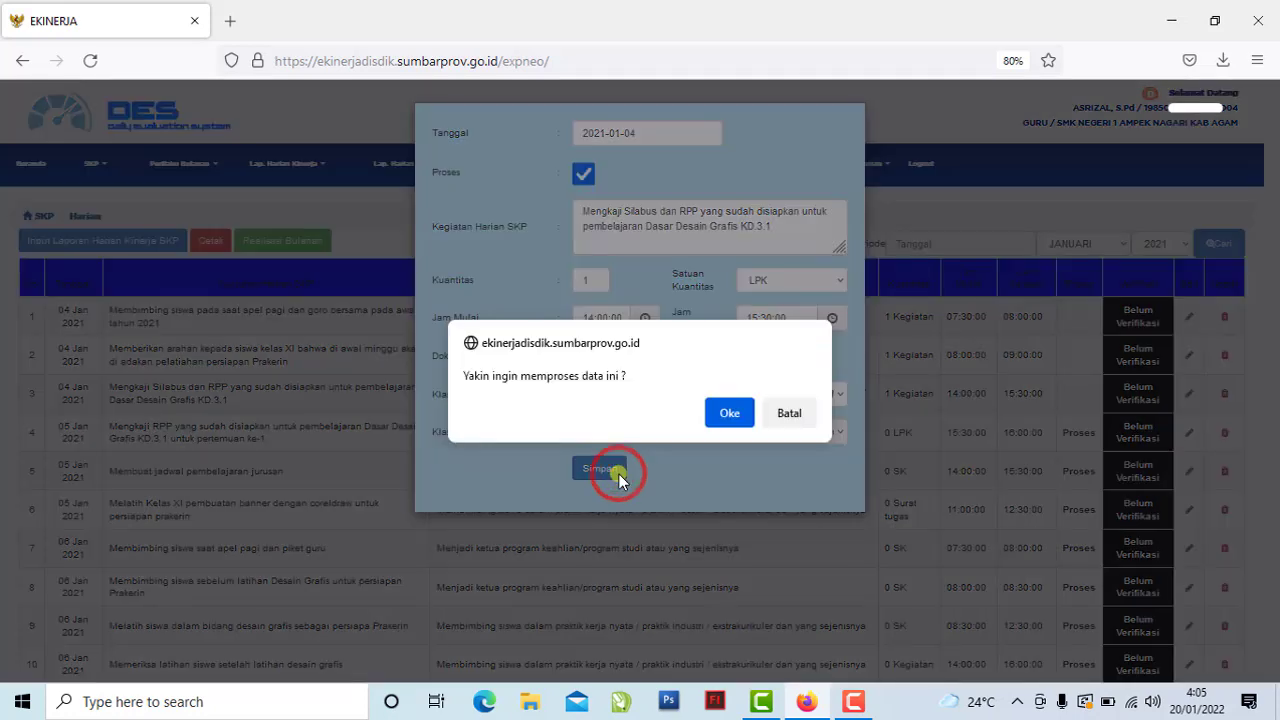
pyautogui.click(722, 422)
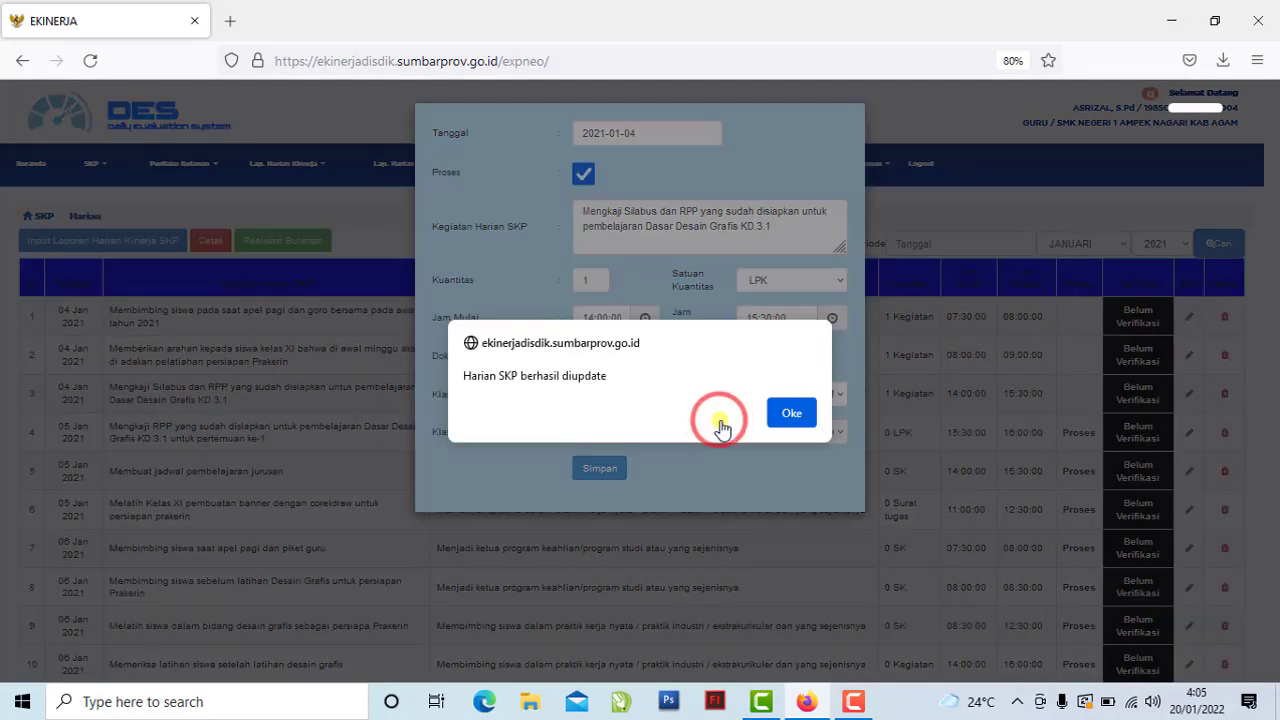
pyautogui.click(790, 424)
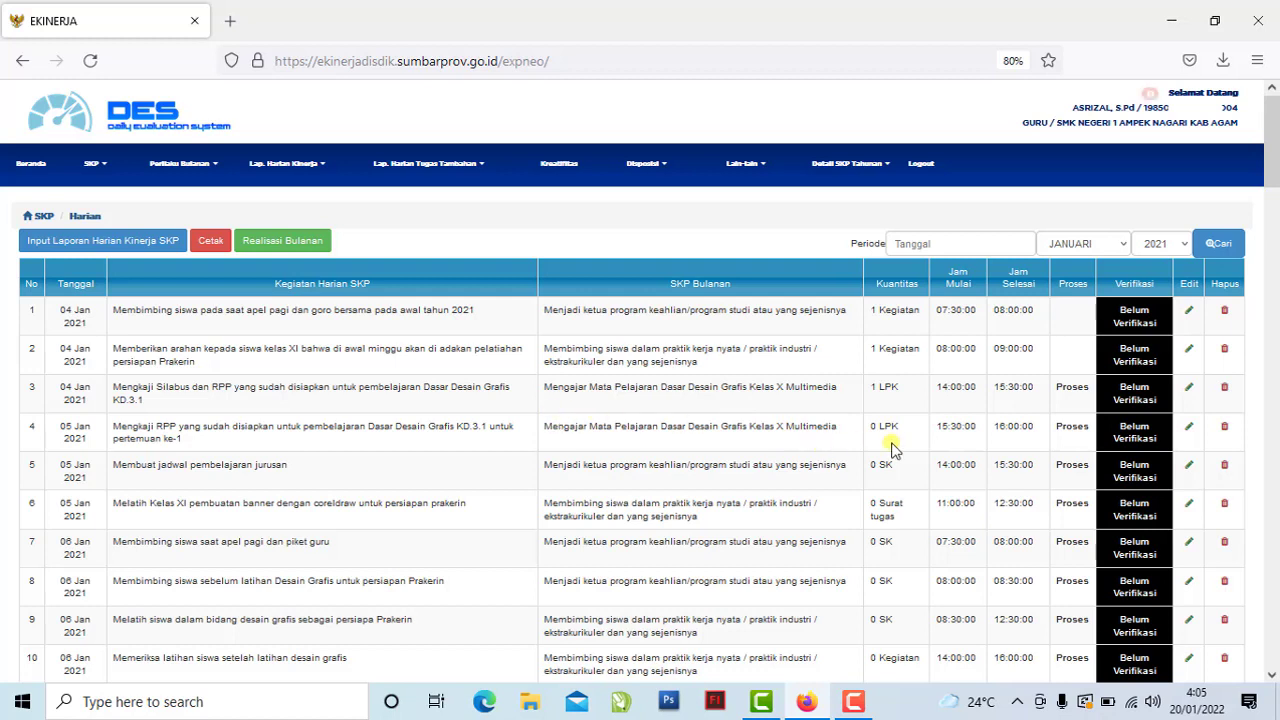
pyautogui.click(893, 400)
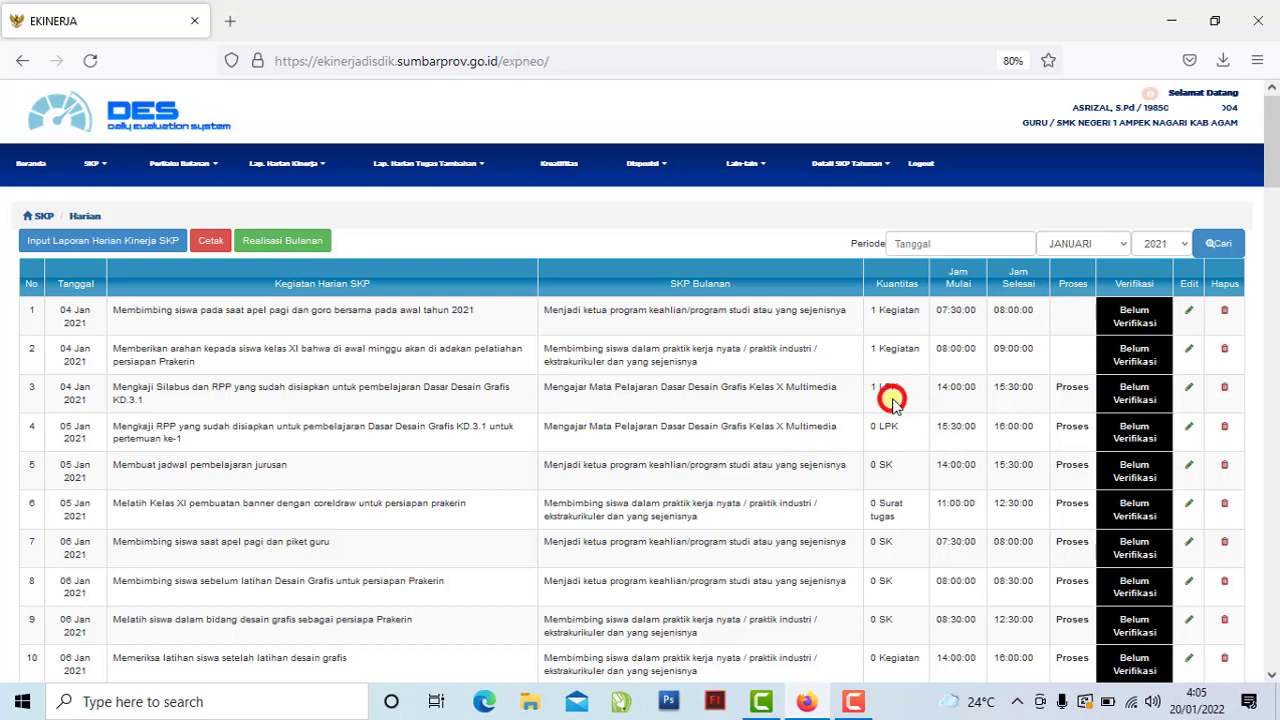
pyautogui.click(1067, 403)
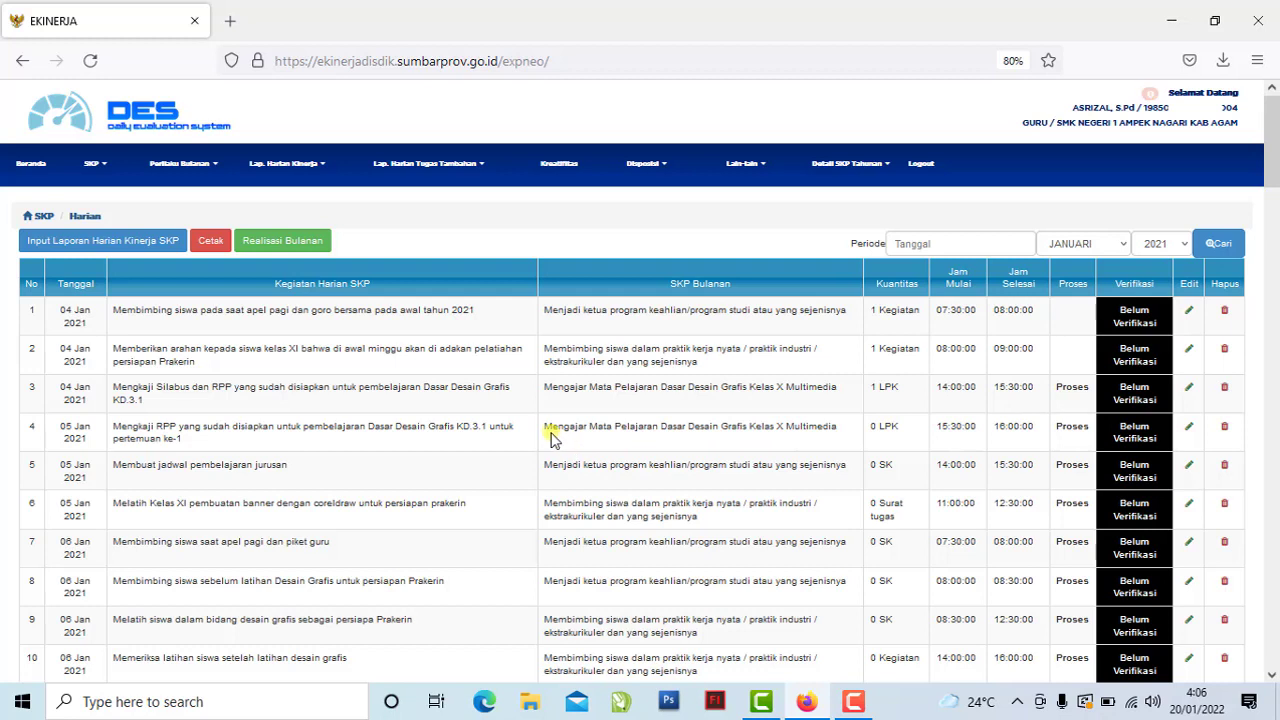
# Open the 05 Jan 2021 RPP review entry for editing and select LPK as its Satuan Kuantitas.
pyautogui.moveTo(548, 430); pyautogui.dragTo(757, 452)
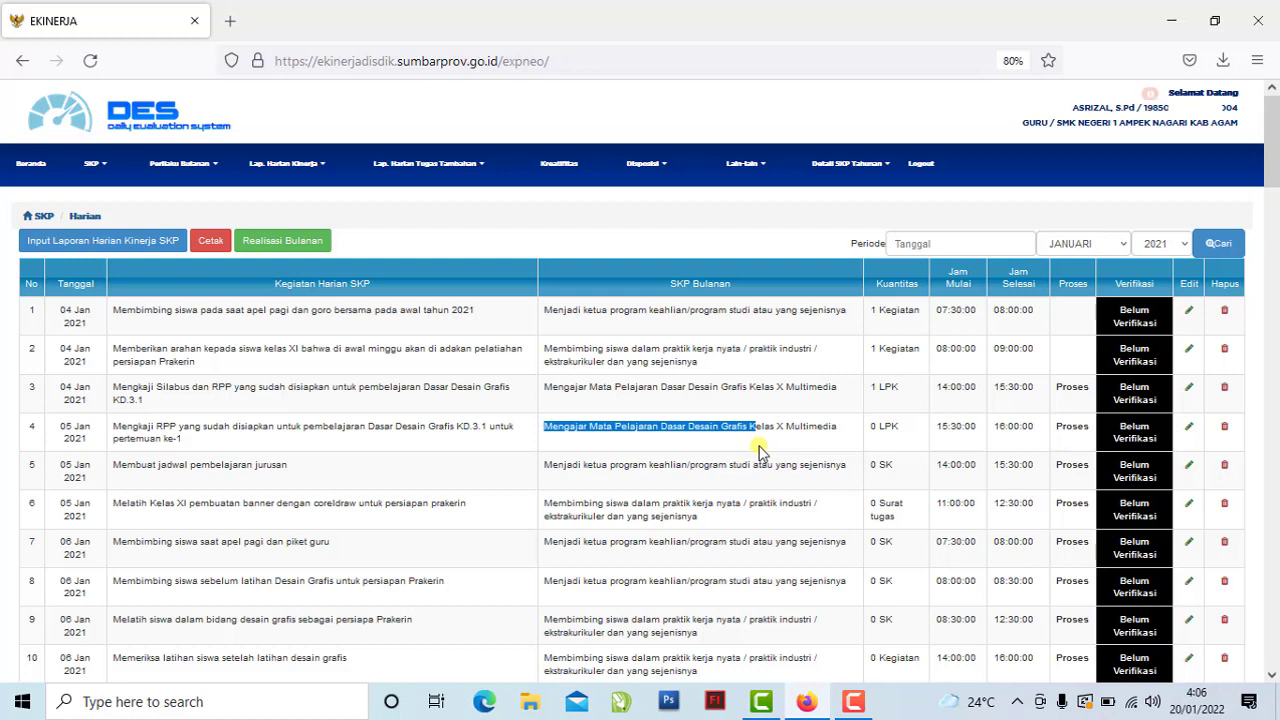
pyautogui.click(1189, 429)
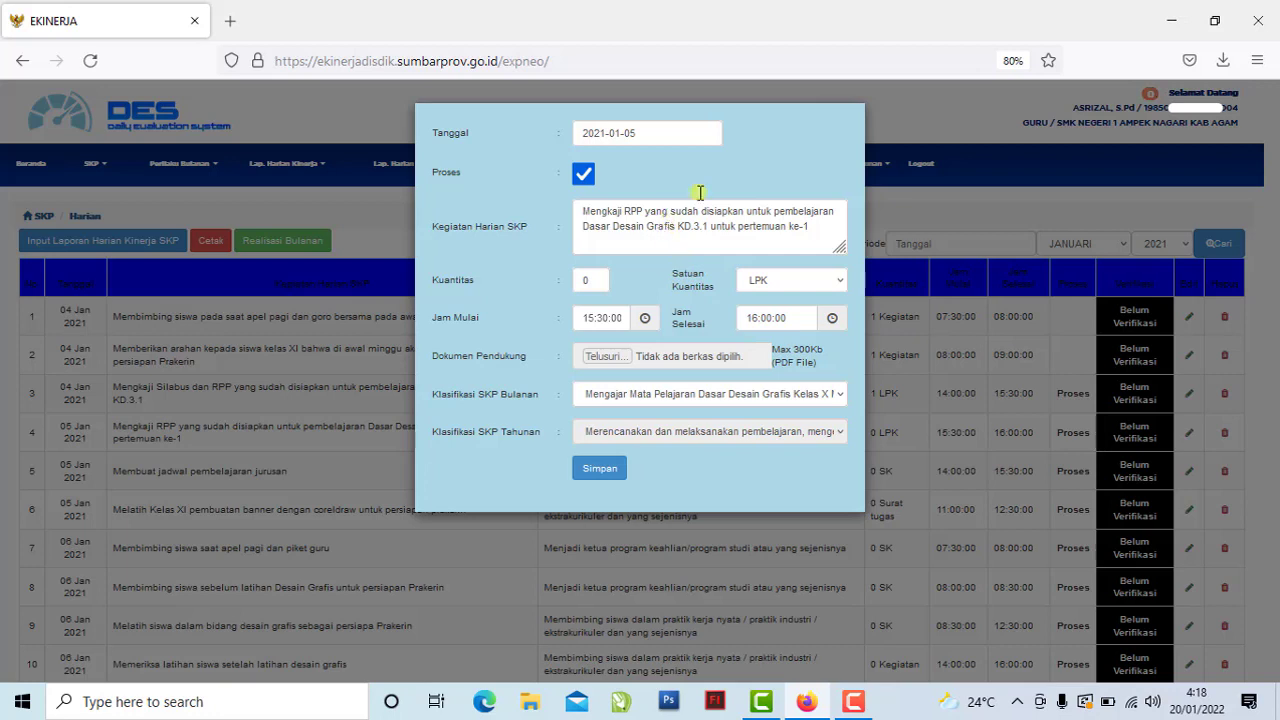
pyautogui.click(524, 140)
pyautogui.click(602, 182)
pyautogui.click(598, 282)
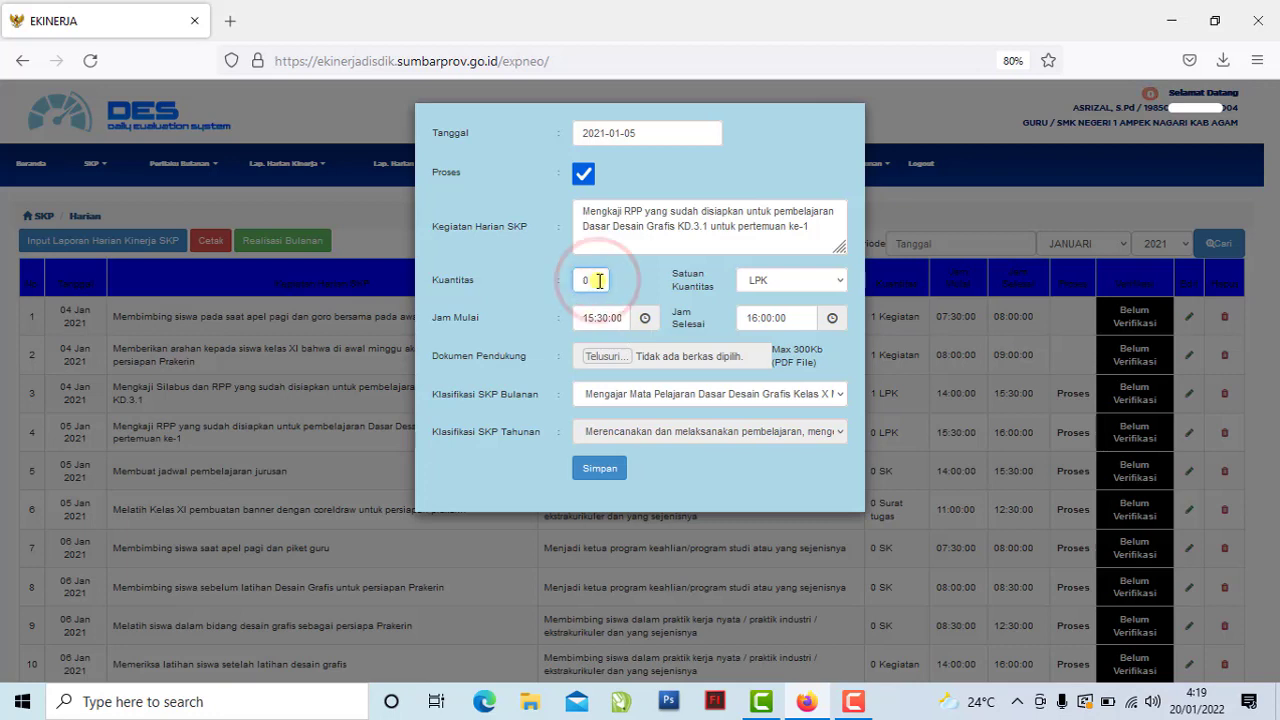
pyautogui.click(806, 286)
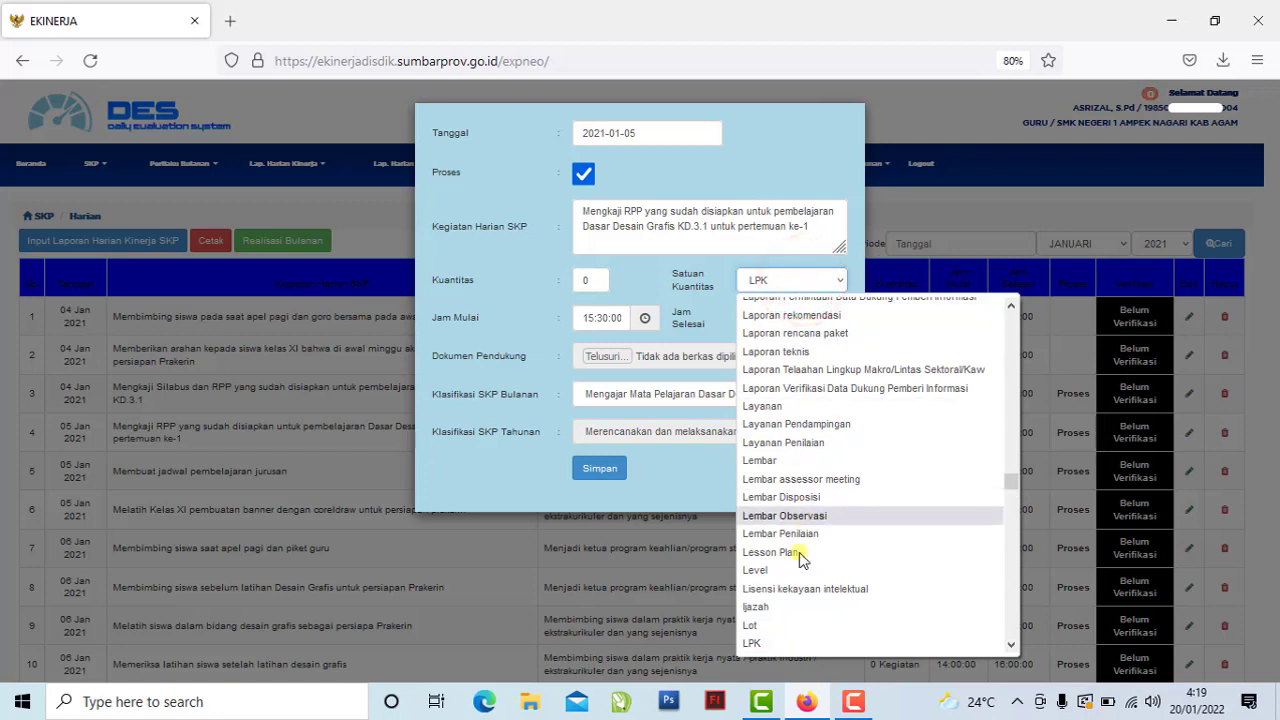
pyautogui.click(783, 643)
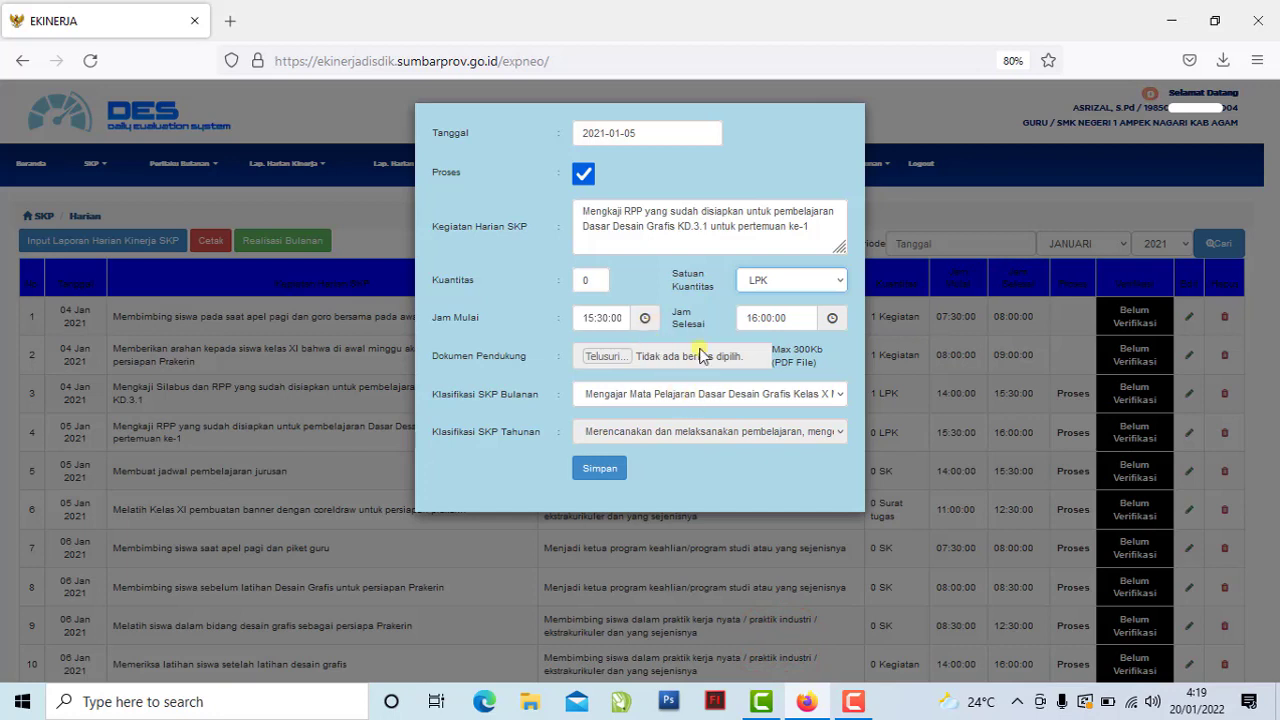
# Check Kuantitas and Proses in the 05 Jan 2021 RPP review entry, then save it and confirm the update.
pyautogui.click(532, 281)
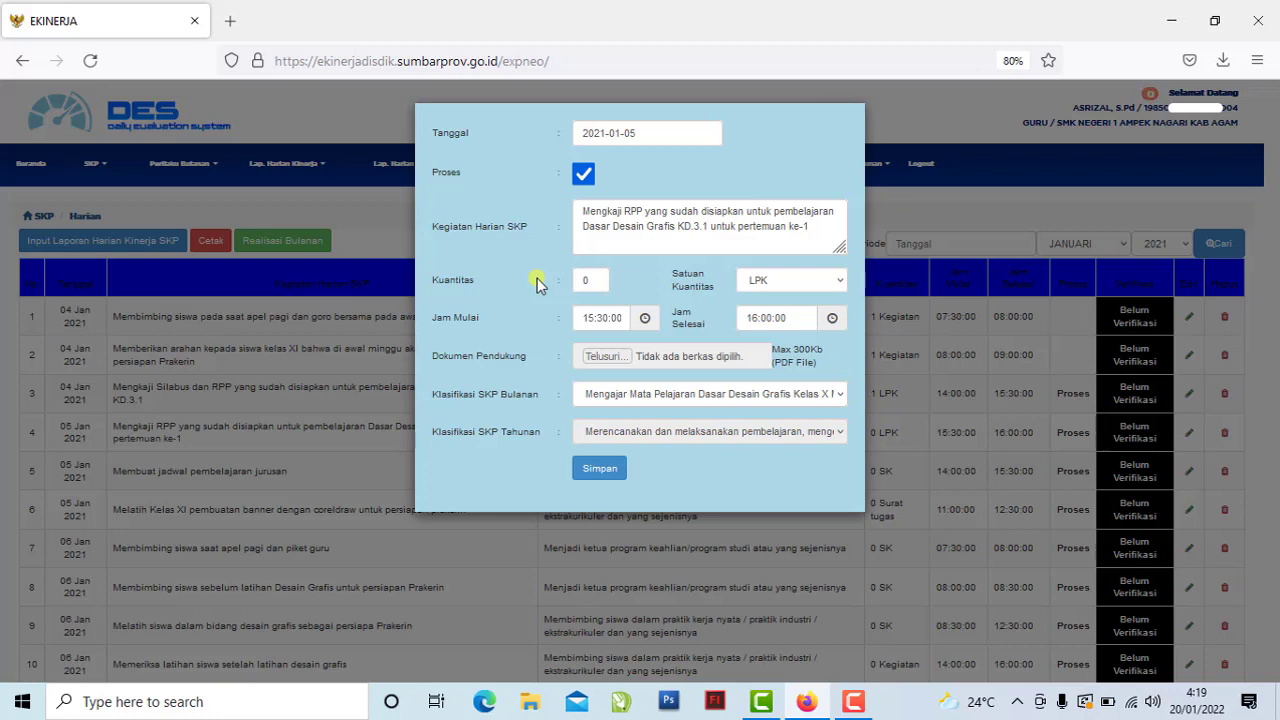
pyautogui.click(625, 280)
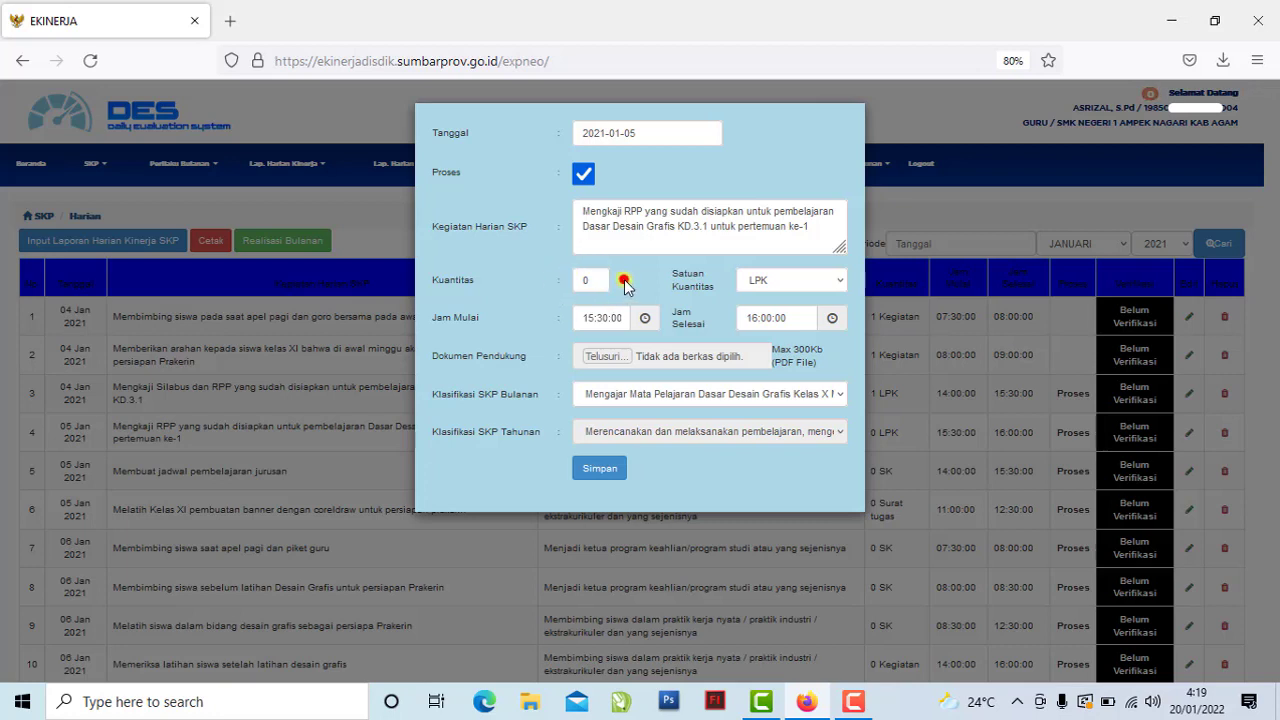
pyautogui.click(614, 174)
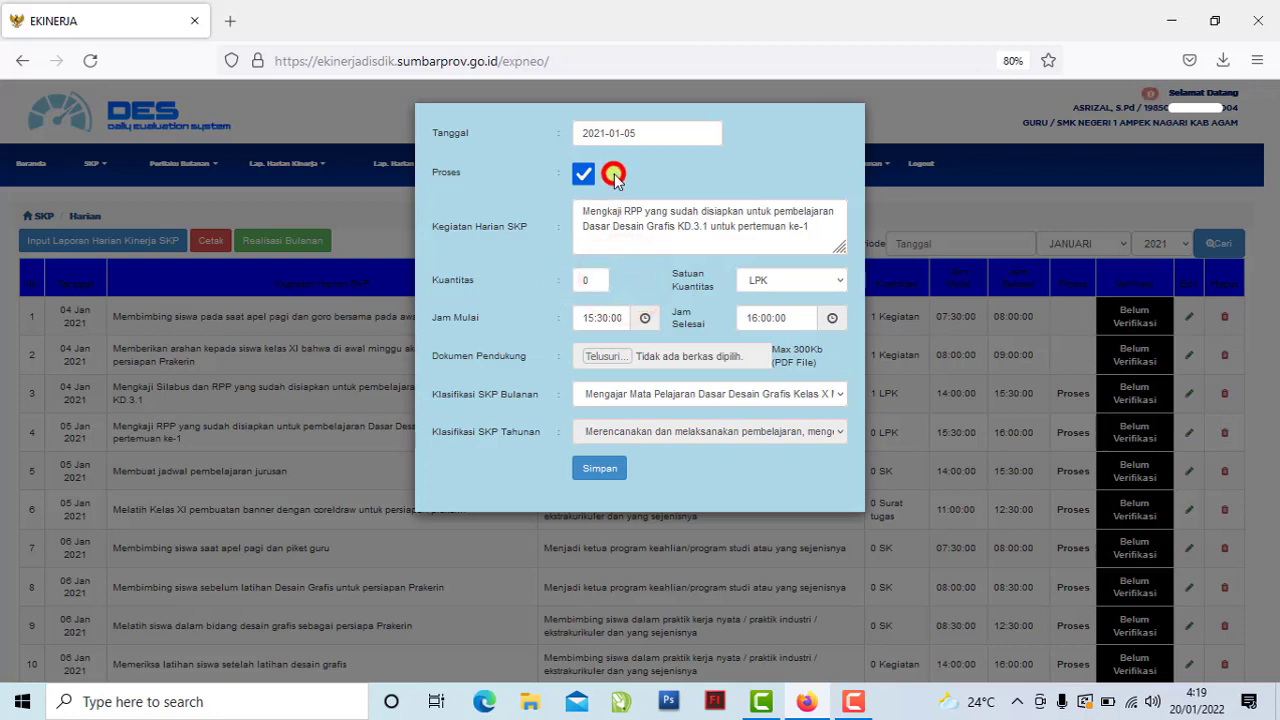
pyautogui.click(609, 472)
pyautogui.click(612, 478)
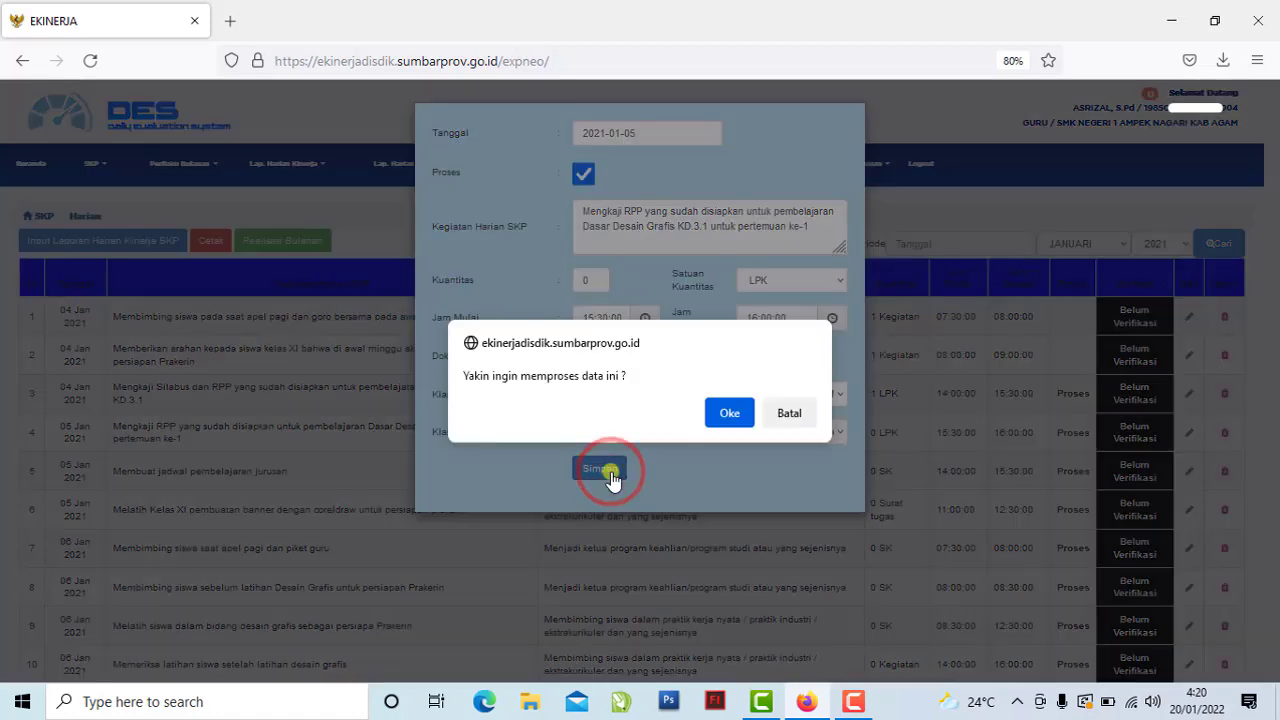
pyautogui.click(731, 413)
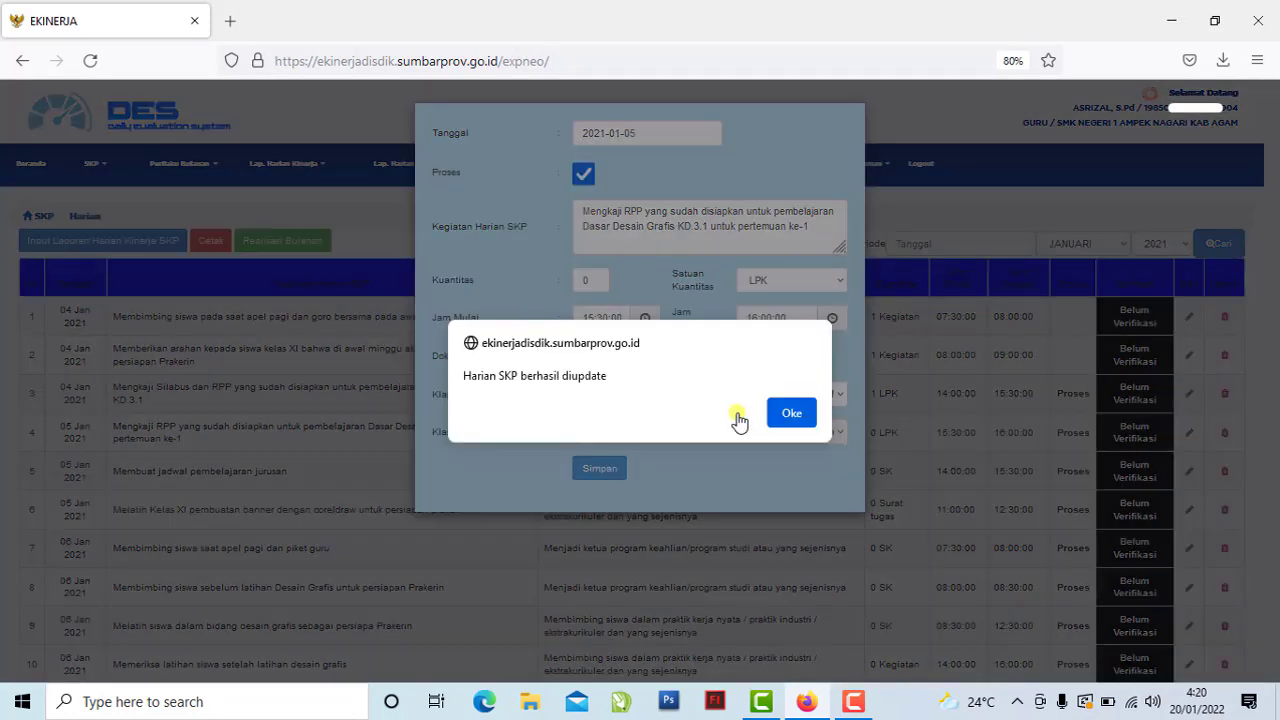
pyautogui.click(787, 414)
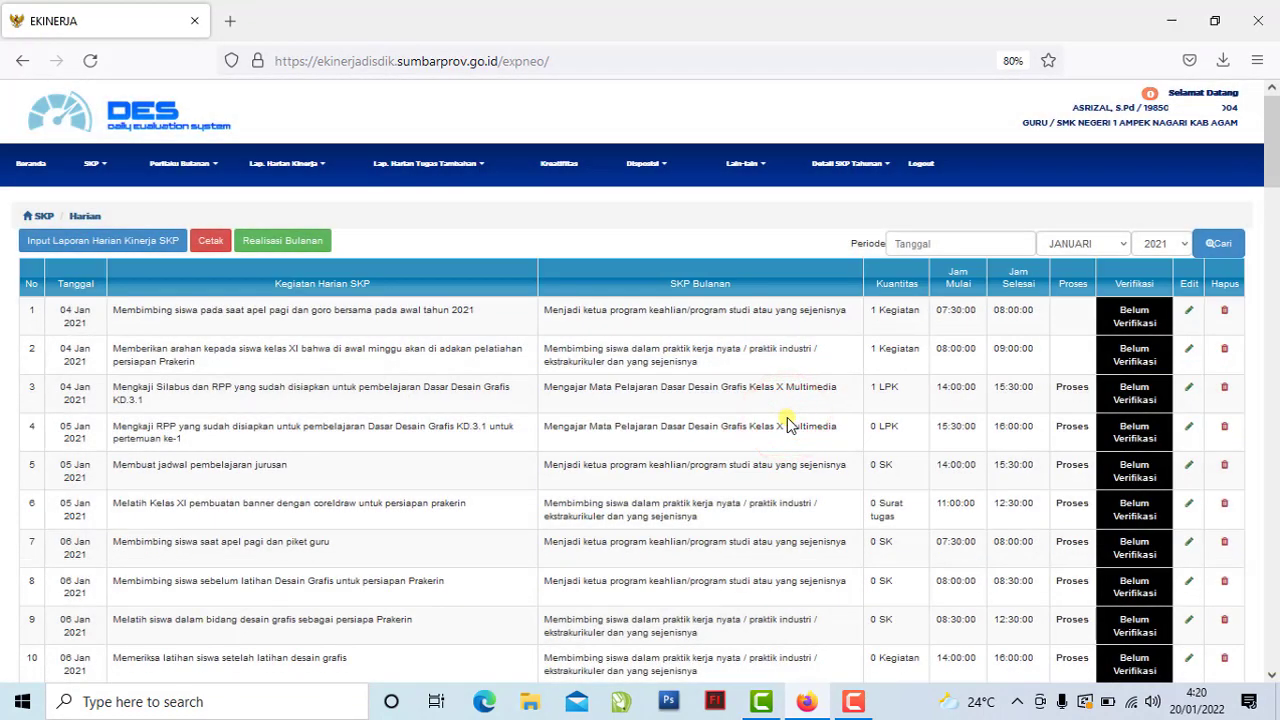
# Compare the Kuantitas and Proses columns of the 04 Jan and 05 Jan 2021 RPP review entries.
pyautogui.click(906, 442)
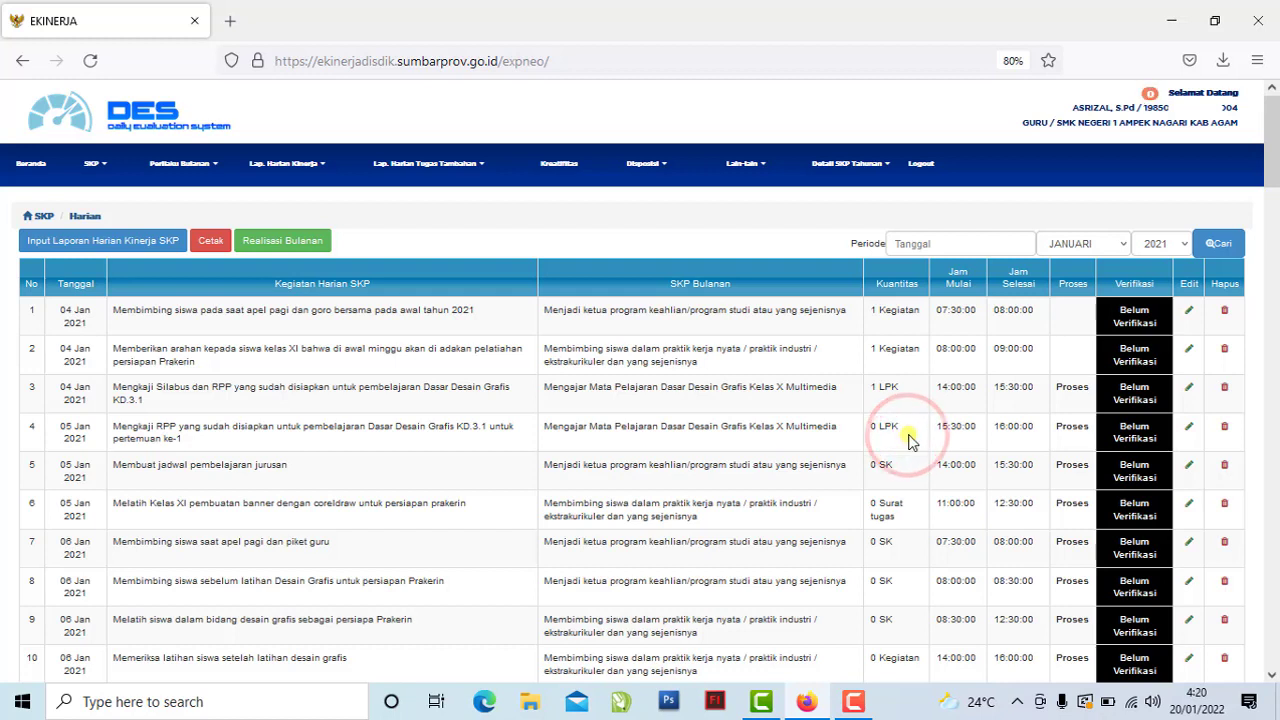
pyautogui.click(1066, 437)
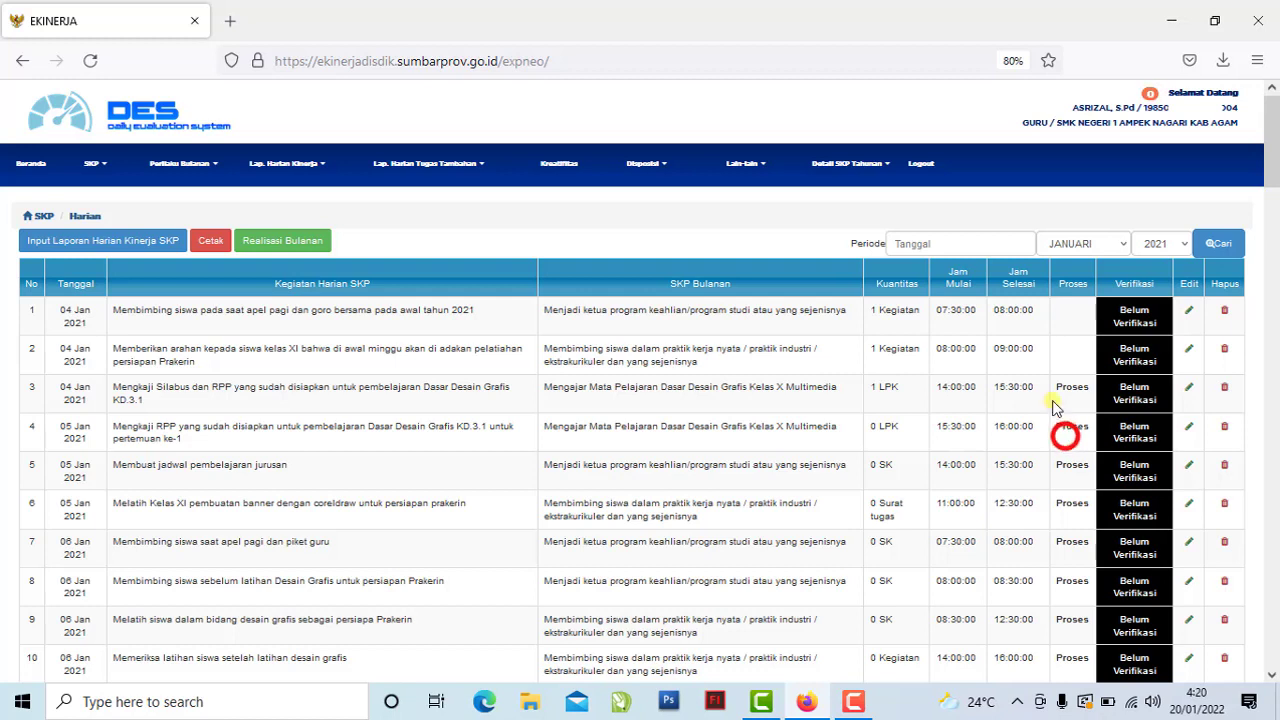
pyautogui.click(892, 406)
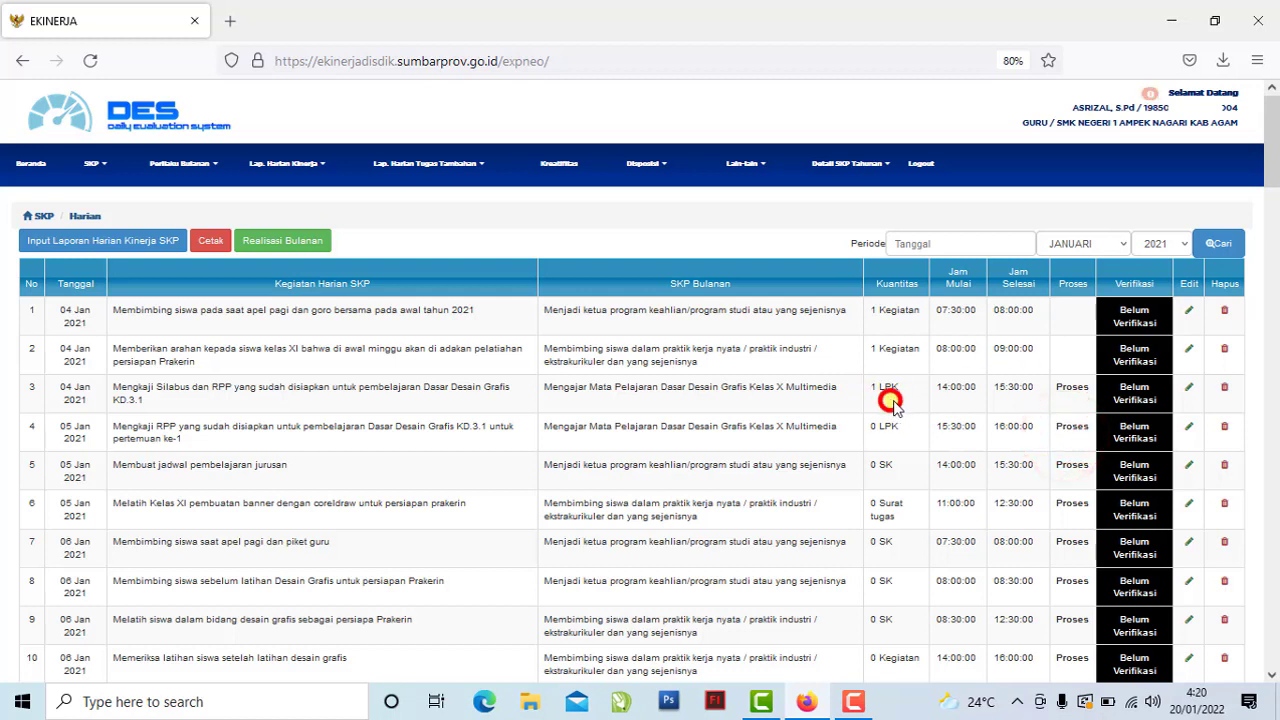
pyautogui.click(1066, 403)
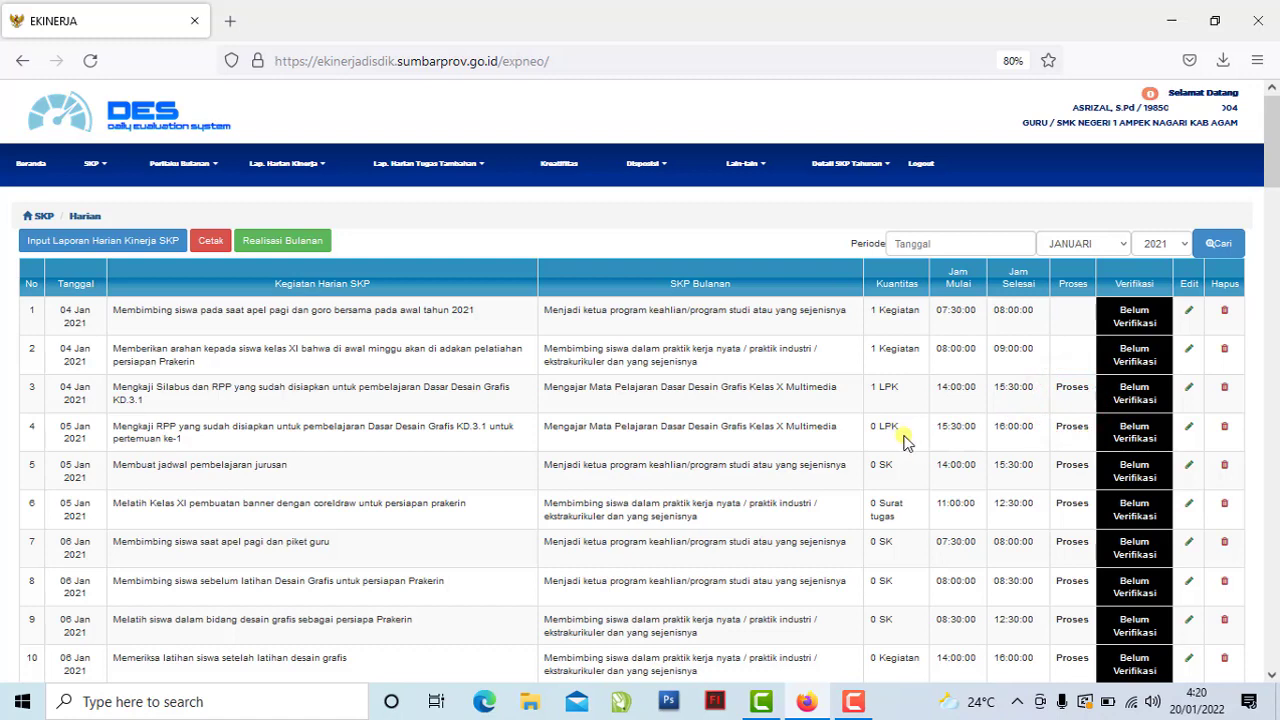
pyautogui.click(901, 432)
# Find the 12 Jan 2021 entry on teaching class X Multimedia about the silabus and open it for editing.
pyautogui.scroll(-2, 665, 612)
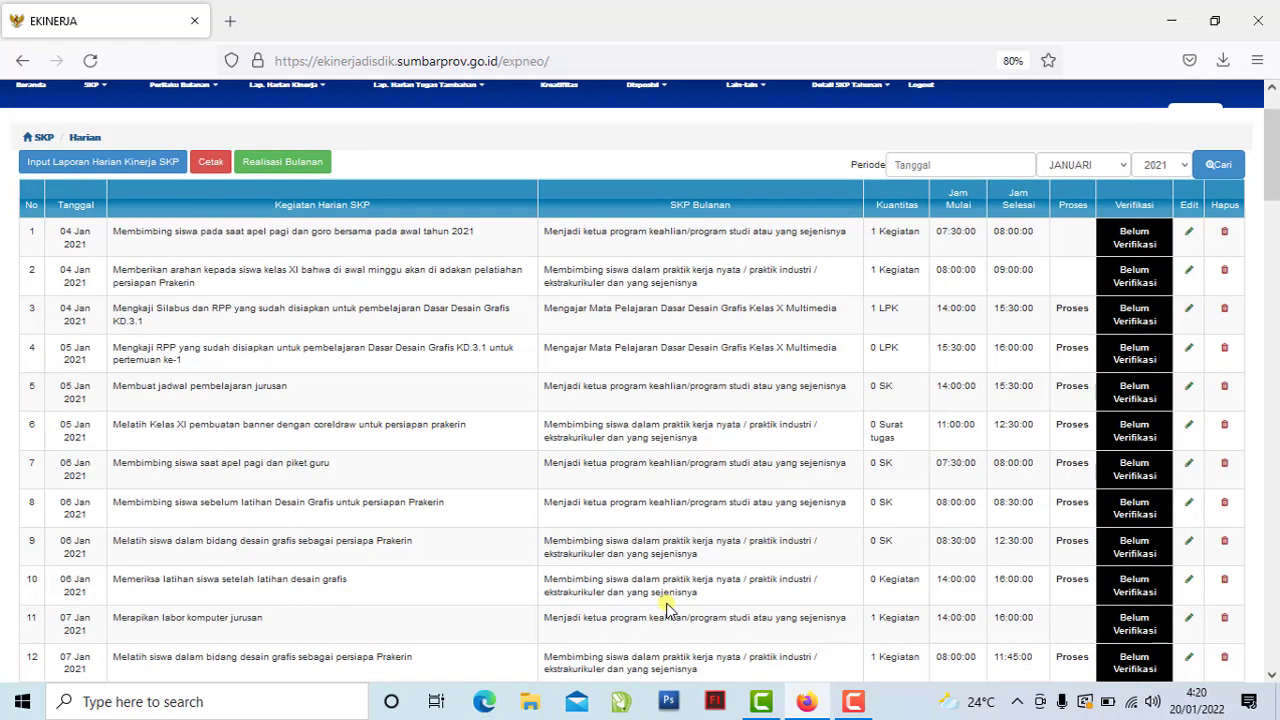
pyautogui.scroll(-2, 667, 608)
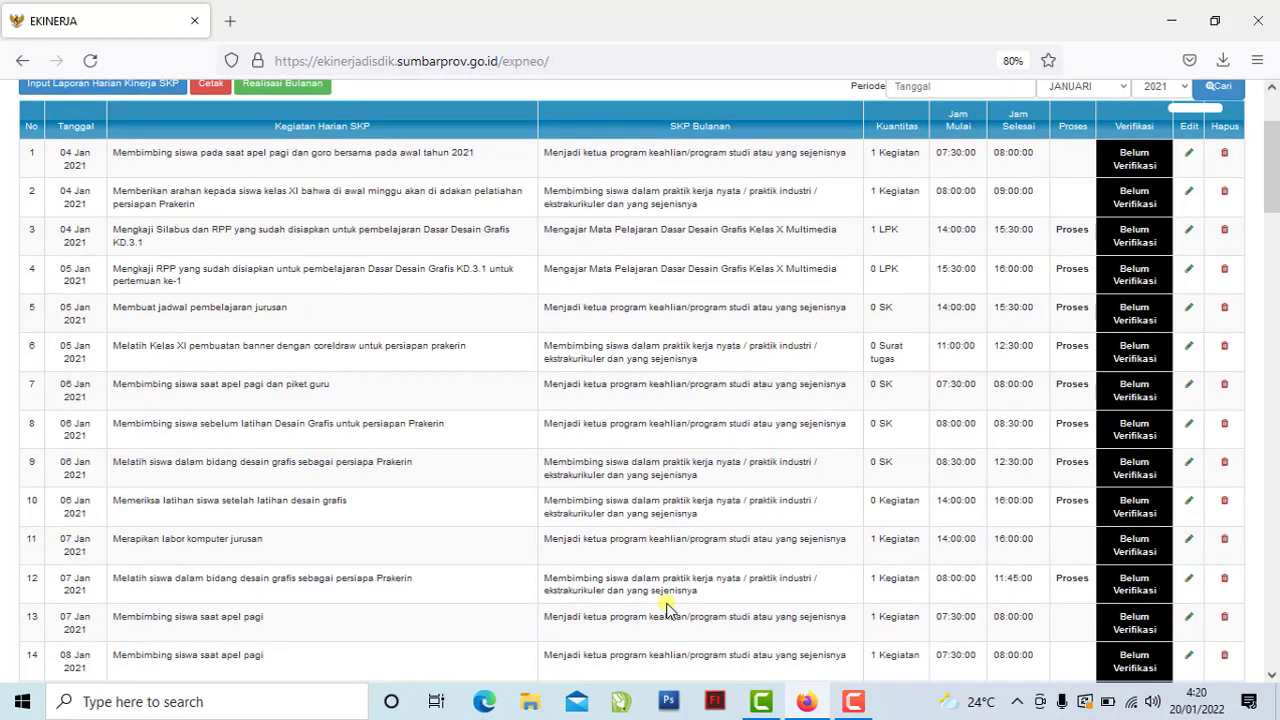
pyautogui.scroll(-10, 667, 608)
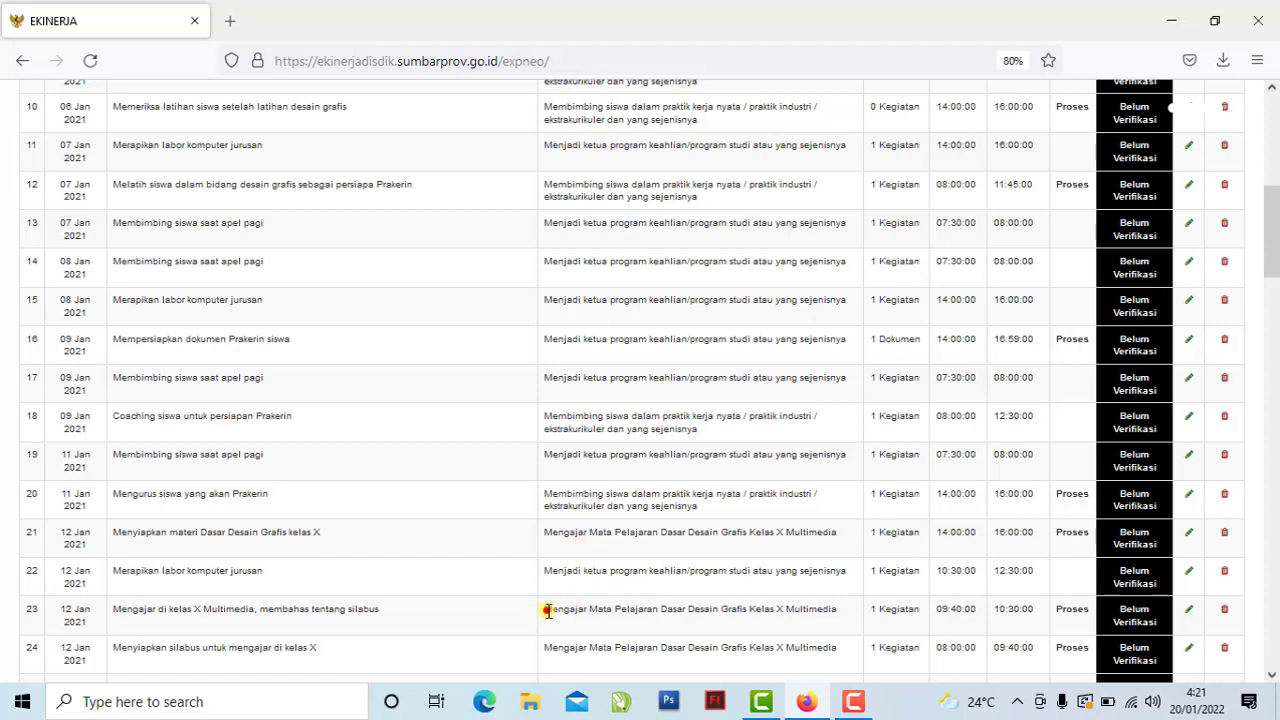
pyautogui.moveTo(544, 612); pyautogui.dragTo(803, 625)
pyautogui.click(890, 625)
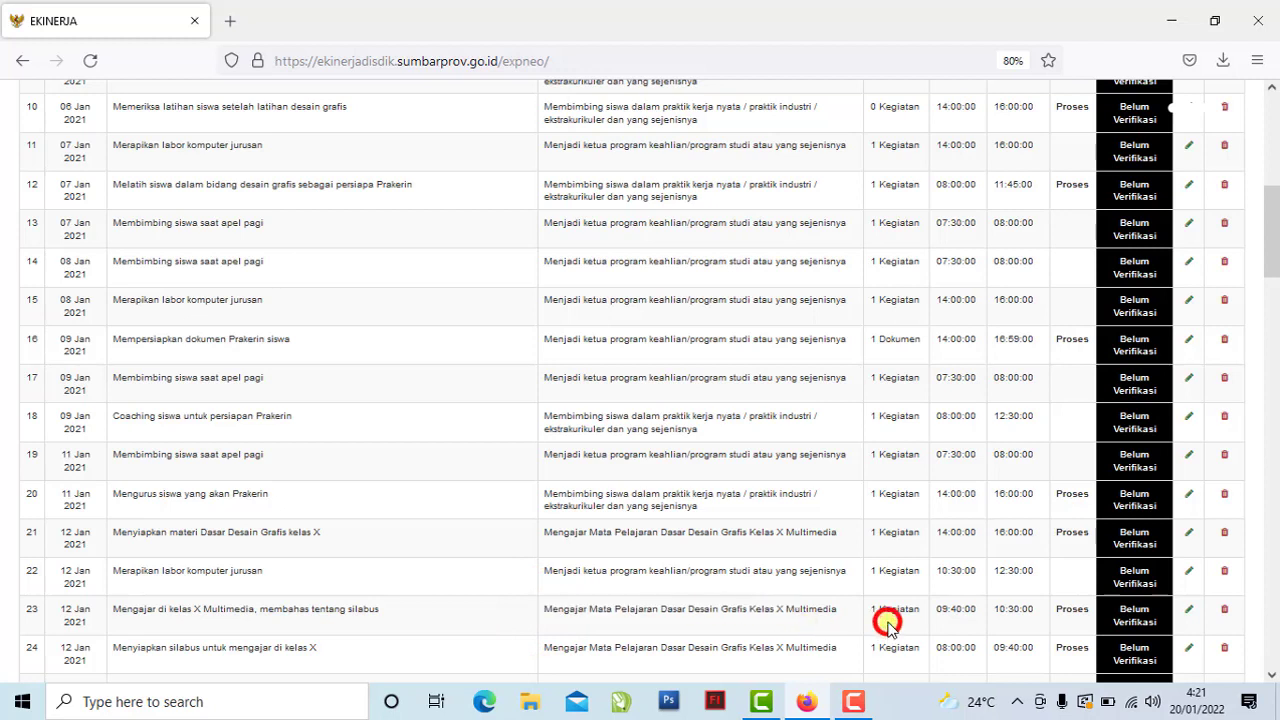
pyautogui.click(1072, 621)
pyautogui.click(1188, 611)
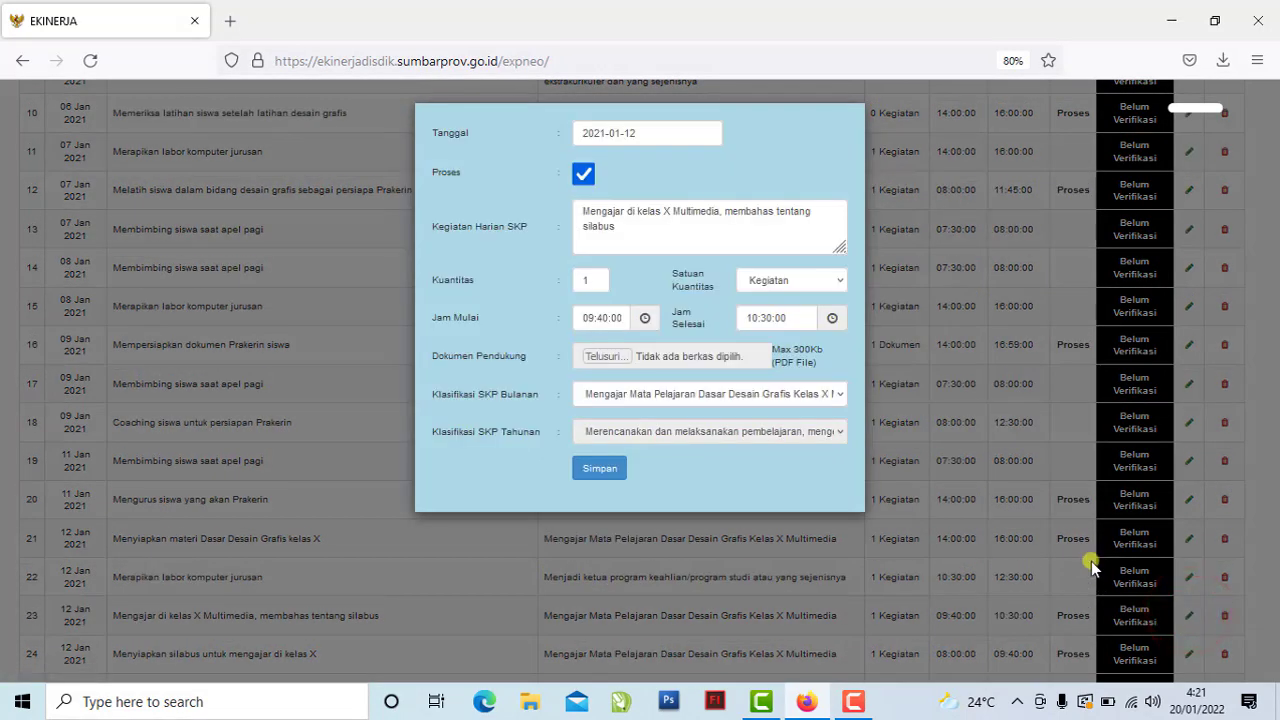
# Review the date, Proses and activity fields of the 12 Jan 2021 silabus teaching entry and set its Kuantitas to 0.
pyautogui.click(550, 132)
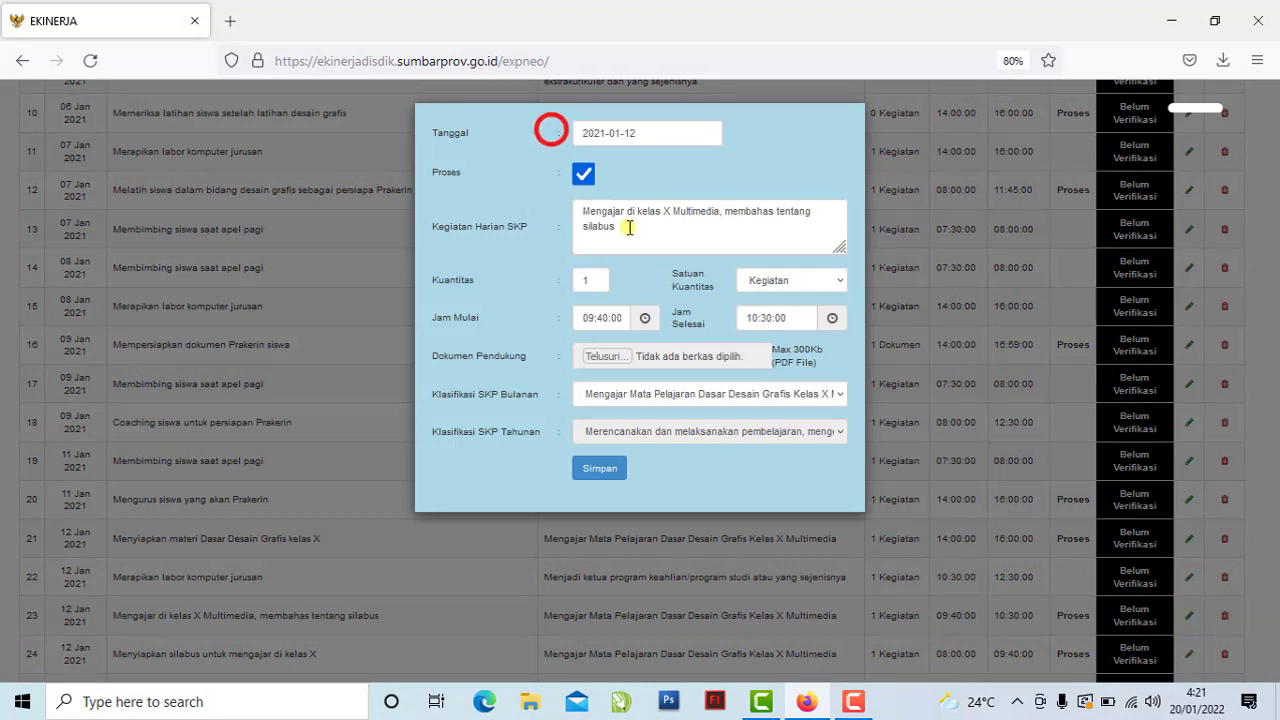
pyautogui.click(600, 175)
pyautogui.click(543, 233)
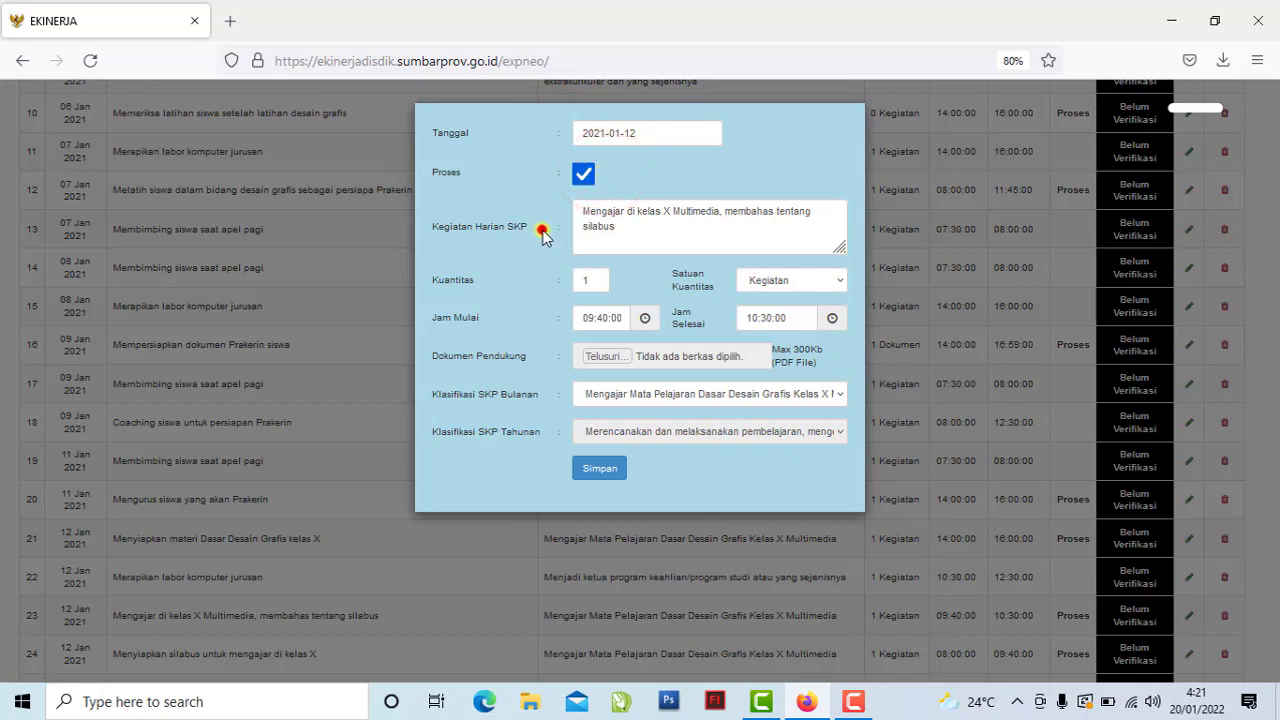
pyautogui.click(553, 283)
pyautogui.click(600, 281)
pyautogui.press('BackSpace')
pyautogui.write('6')
pyautogui.click(600, 301)
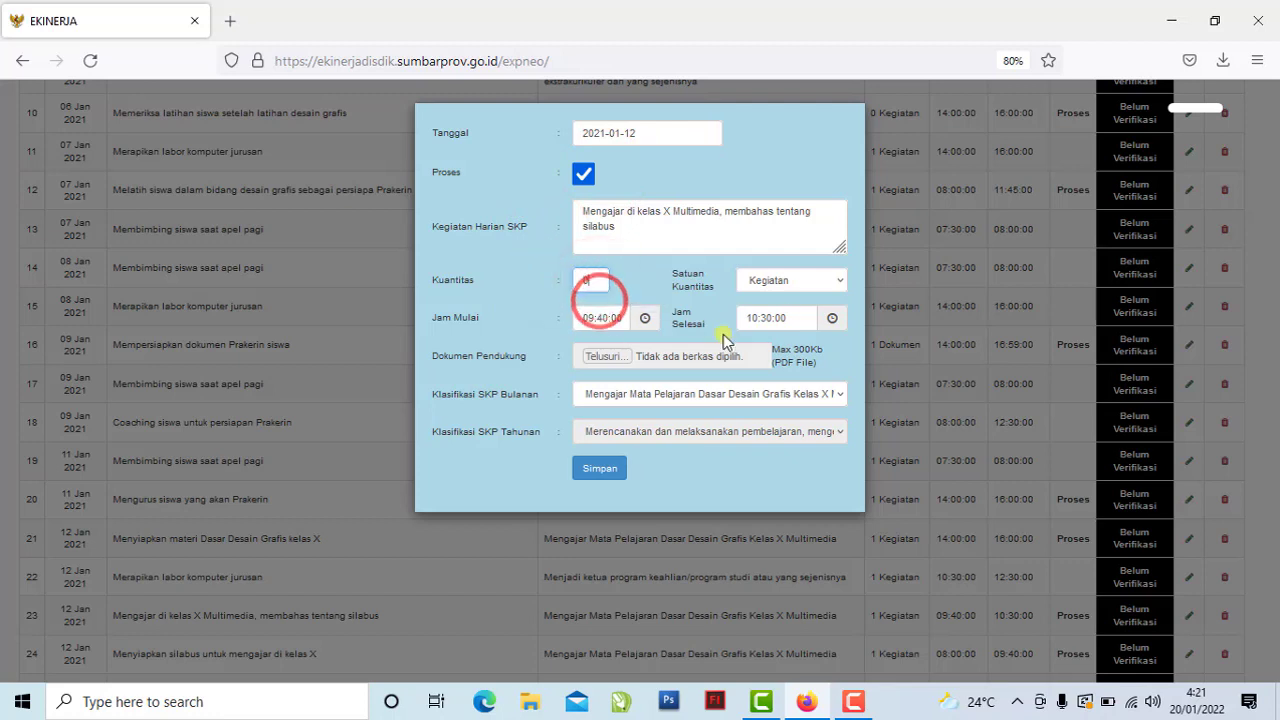
# Select LPK as the Satuan Kuantitas of the 12 Jan 2021 silabus teaching entry, then save it and confirm the update.
pyautogui.click(815, 282)
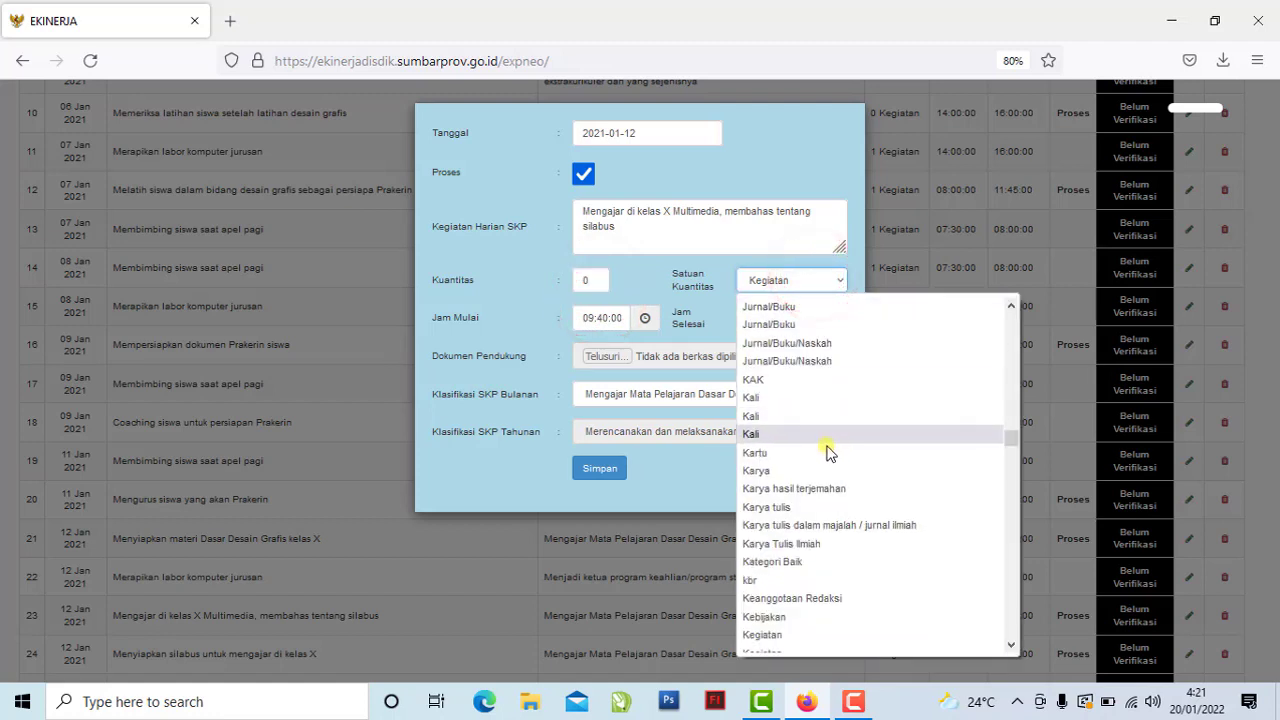
pyautogui.press('l')
pyautogui.scroll(-10, 820, 560)
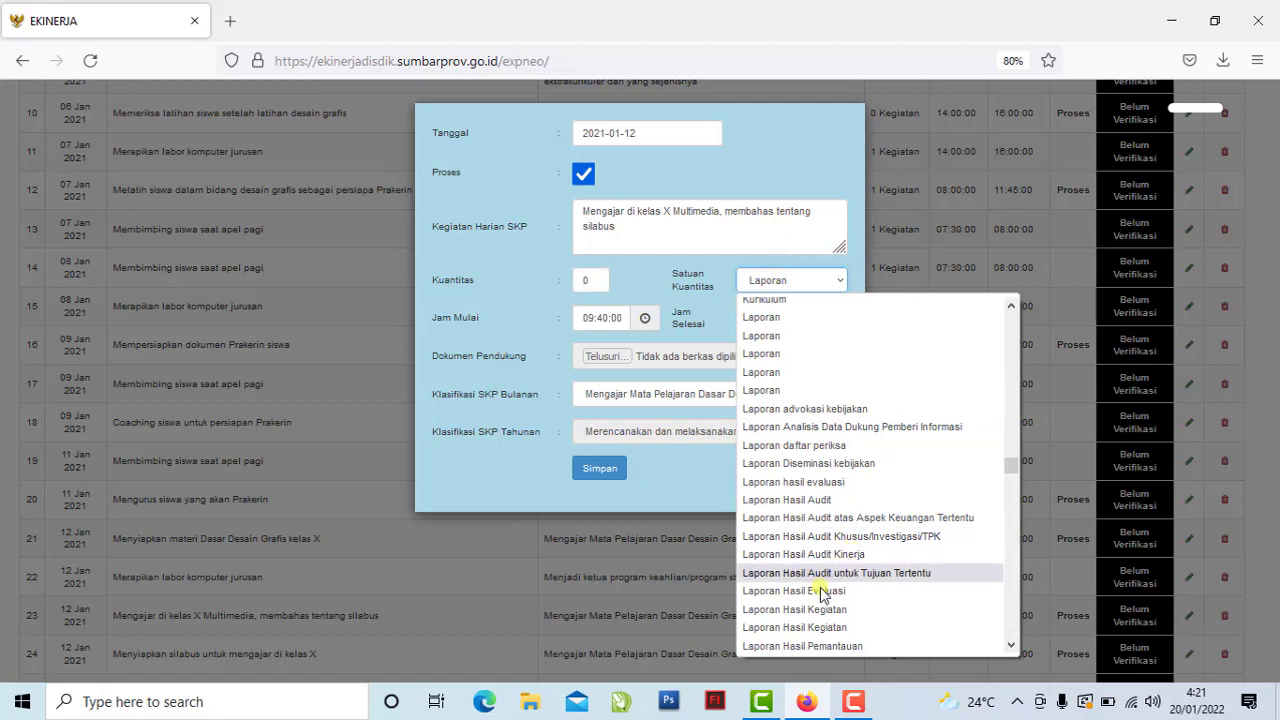
pyautogui.click(818, 612)
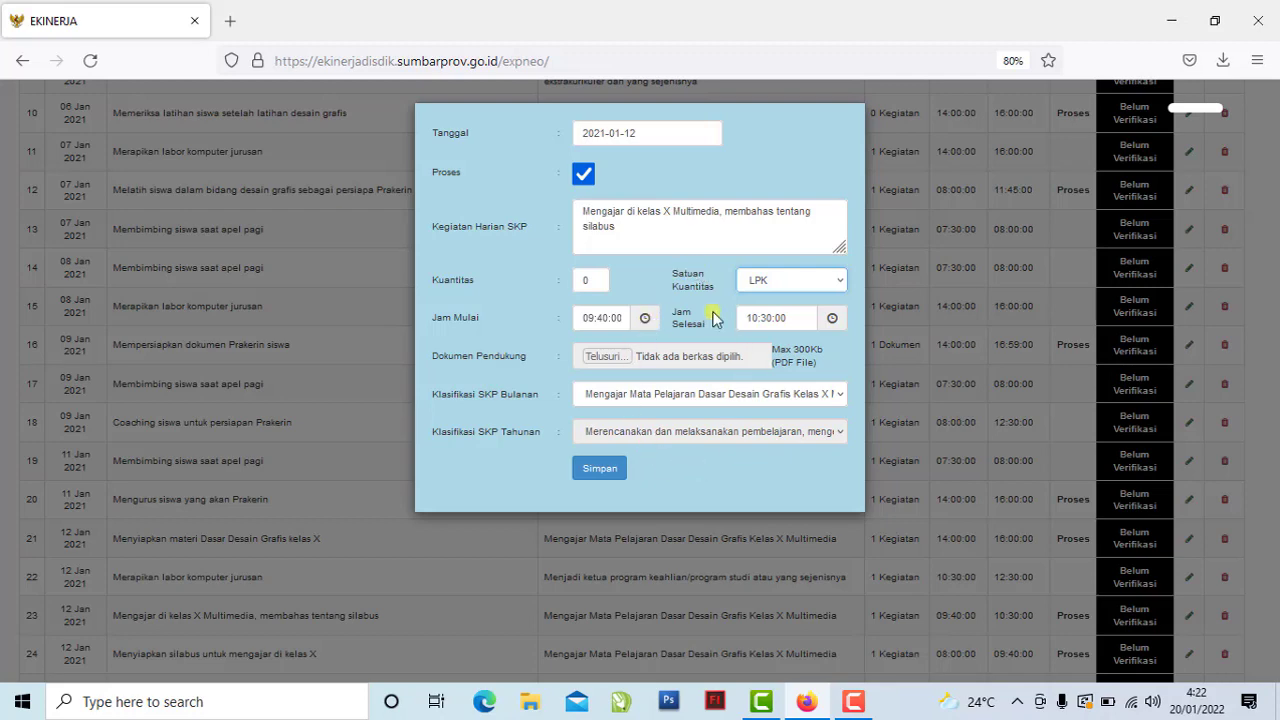
pyautogui.click(613, 475)
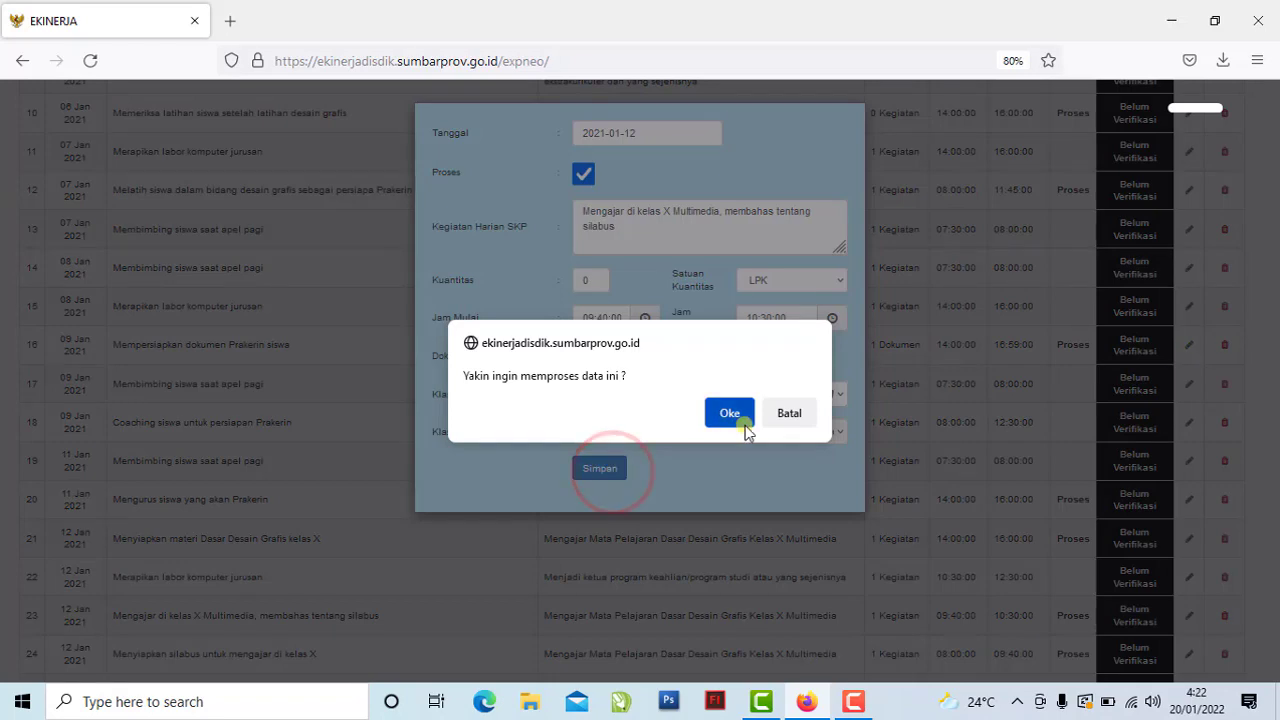
pyautogui.click(746, 424)
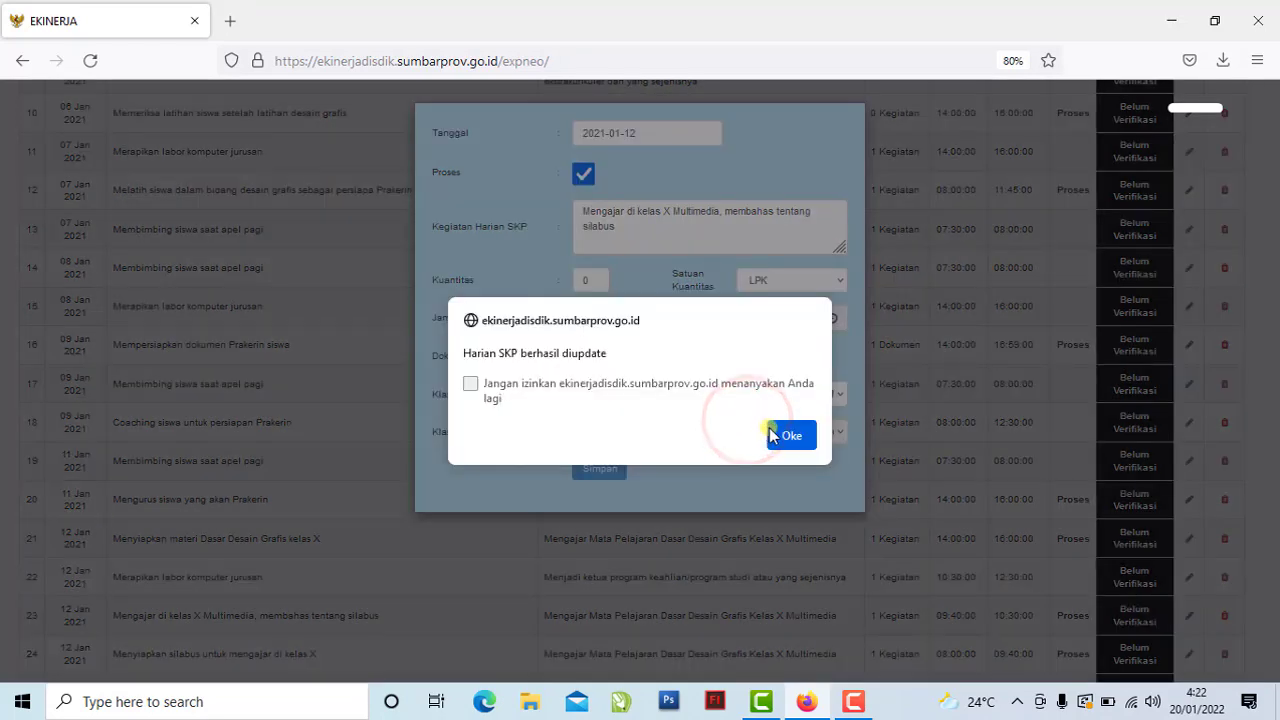
pyautogui.click(787, 435)
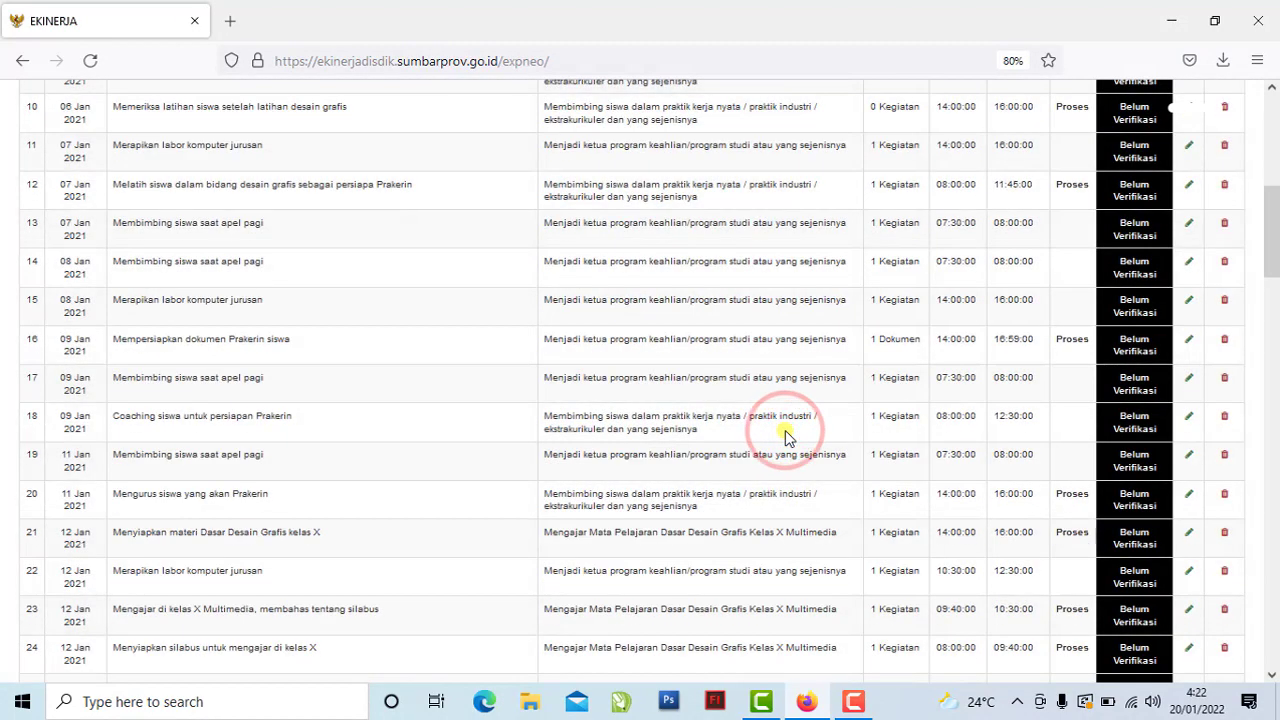
# Check Kuantitas and Proses of the 12 Jan 2021 silabus teaching entry and look through the remaining January entries.
pyautogui.click(893, 617)
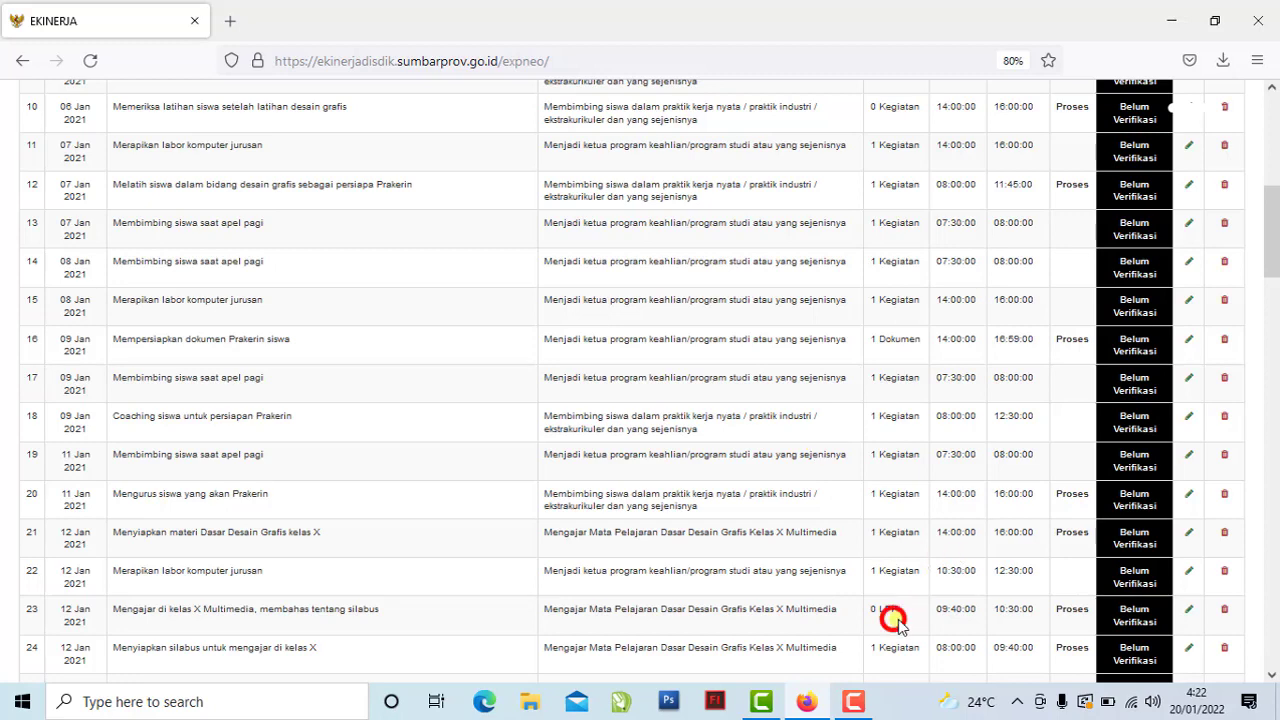
pyautogui.click(1073, 620)
pyautogui.scroll(-3, 1025, 630)
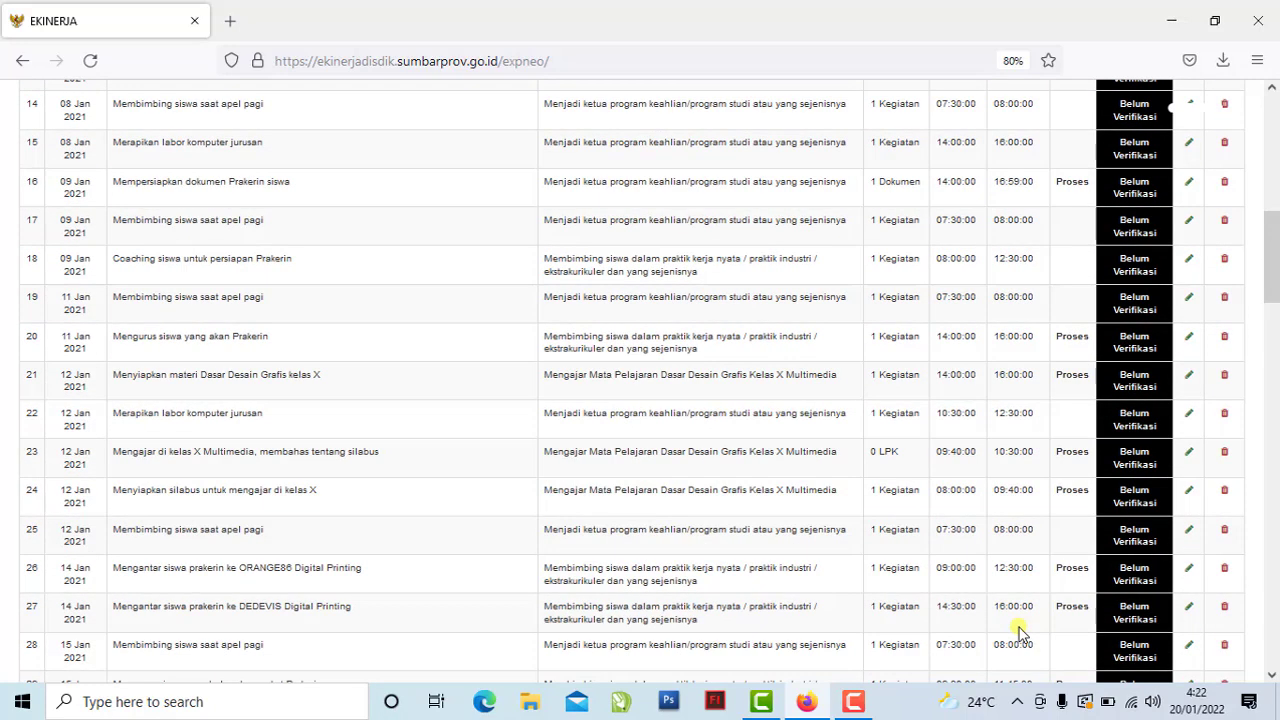
pyautogui.scroll(-12, 1020, 632)
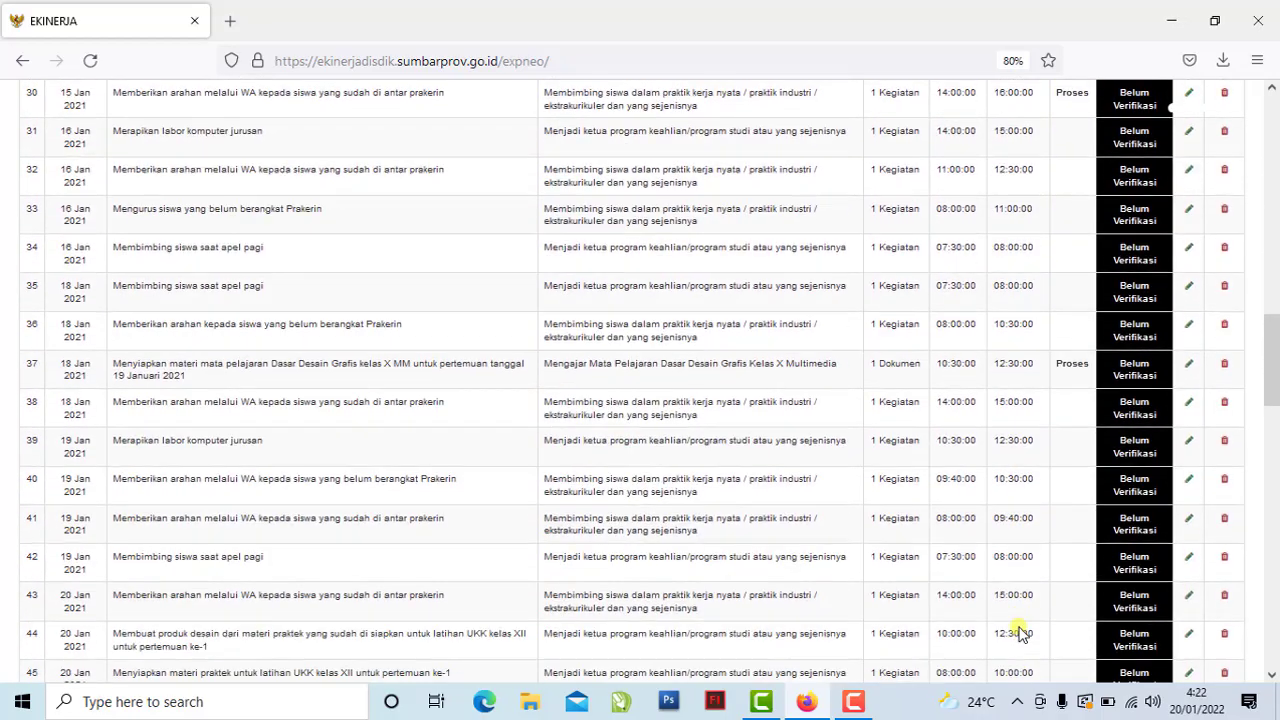
pyautogui.scroll(-15, 1020, 632)
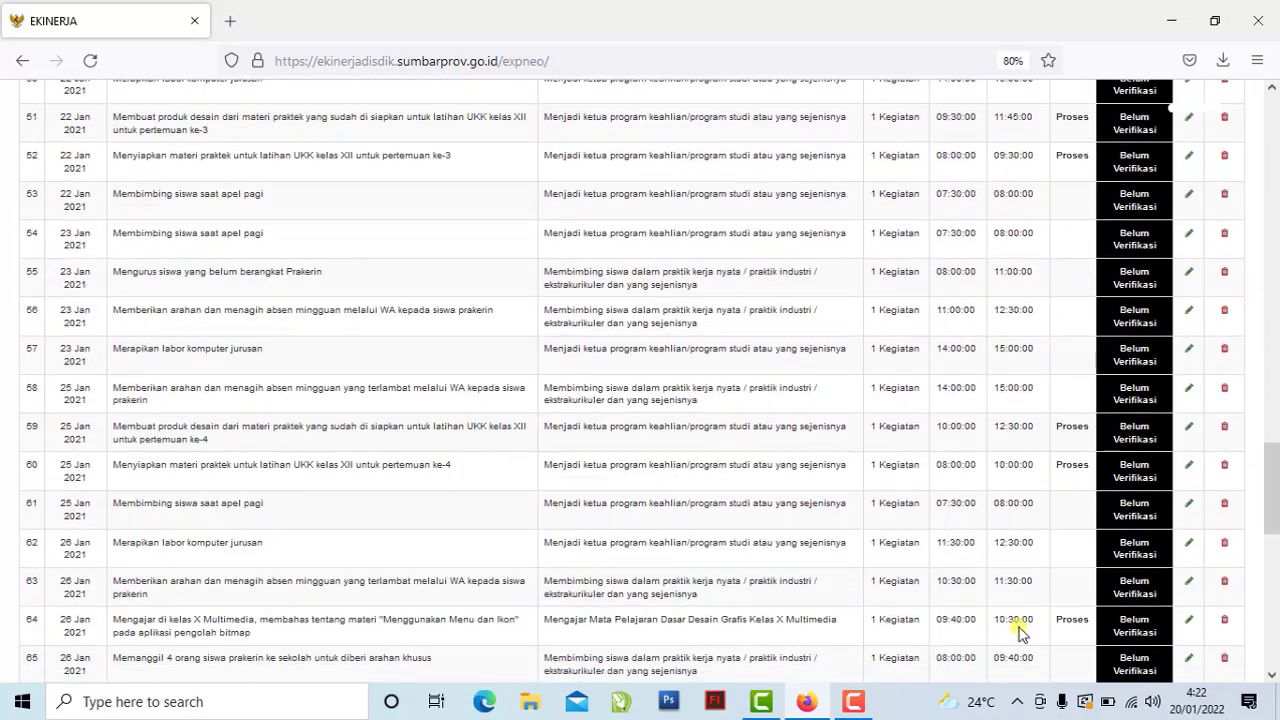
pyautogui.scroll(-9, 1020, 632)
pyautogui.scroll(20, 1020, 632)
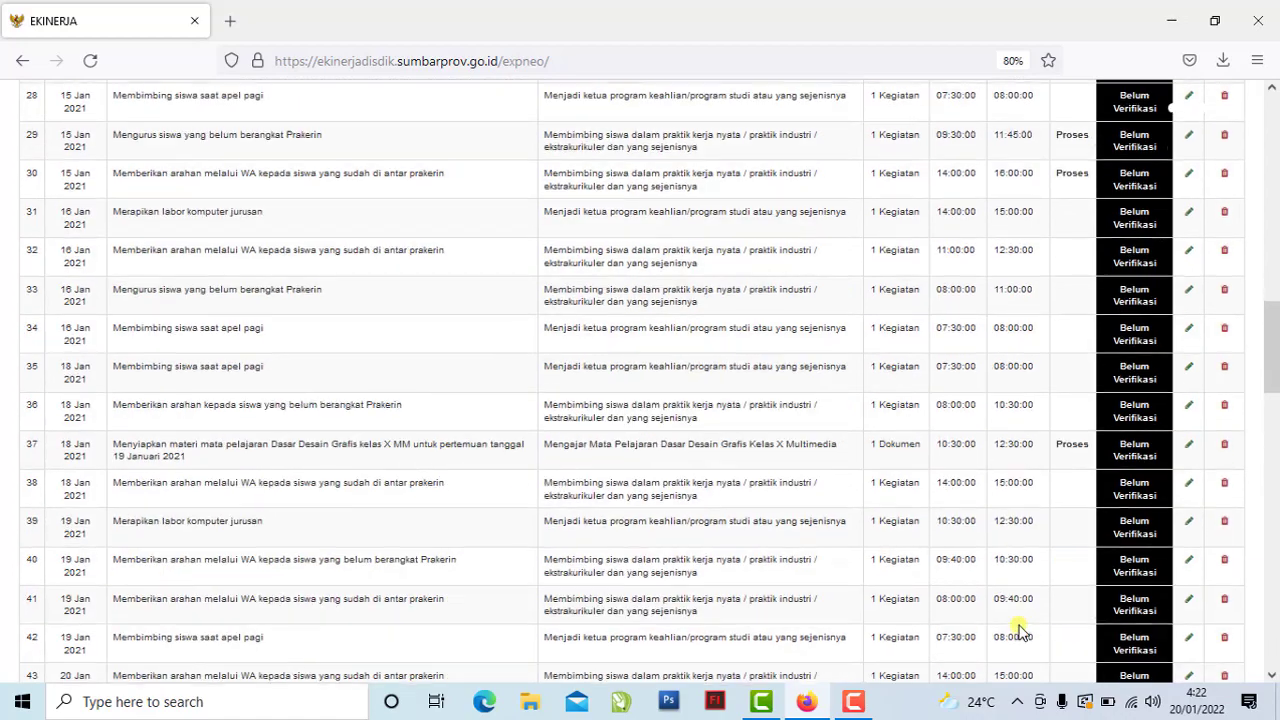
pyautogui.scroll(15, 1020, 632)
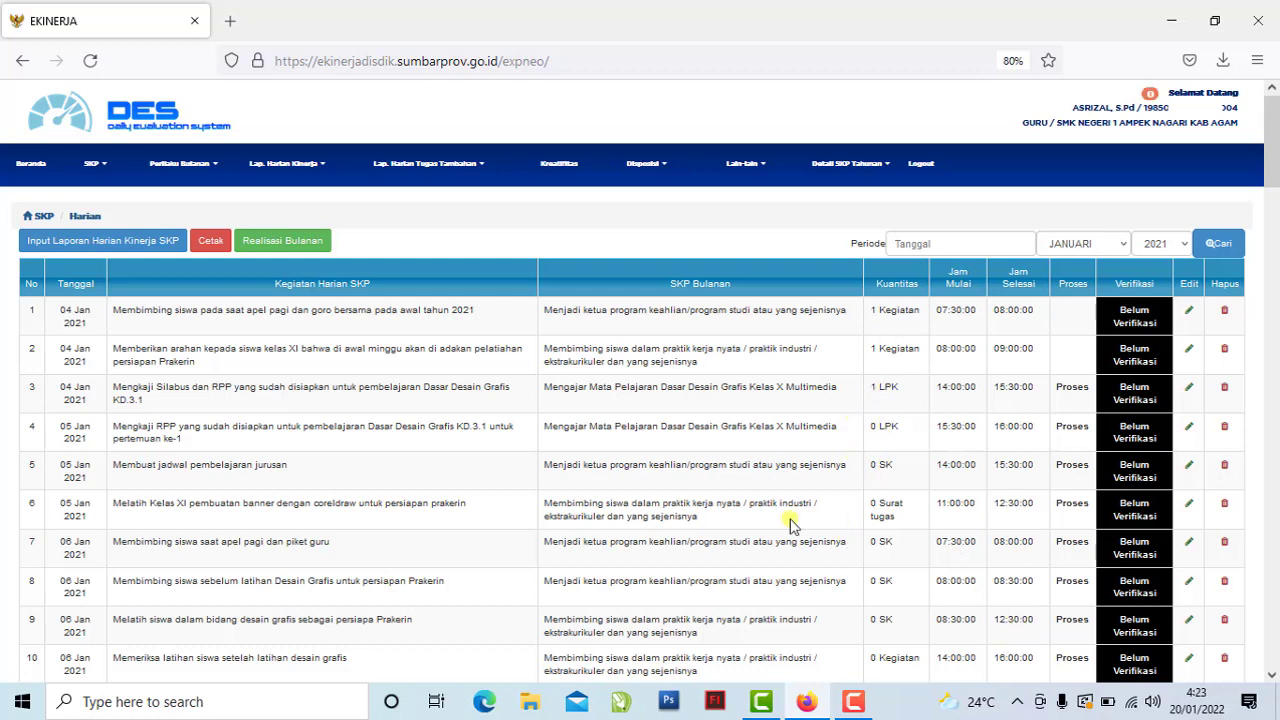
# Compare the SKP Bulanan, Kuantitas and Proses of the 04 Jan 2021 Silabus and RPP review entry with the entries below it.
pyautogui.click(881, 398)
pyautogui.moveTo(543, 389); pyautogui.dragTo(674, 388)
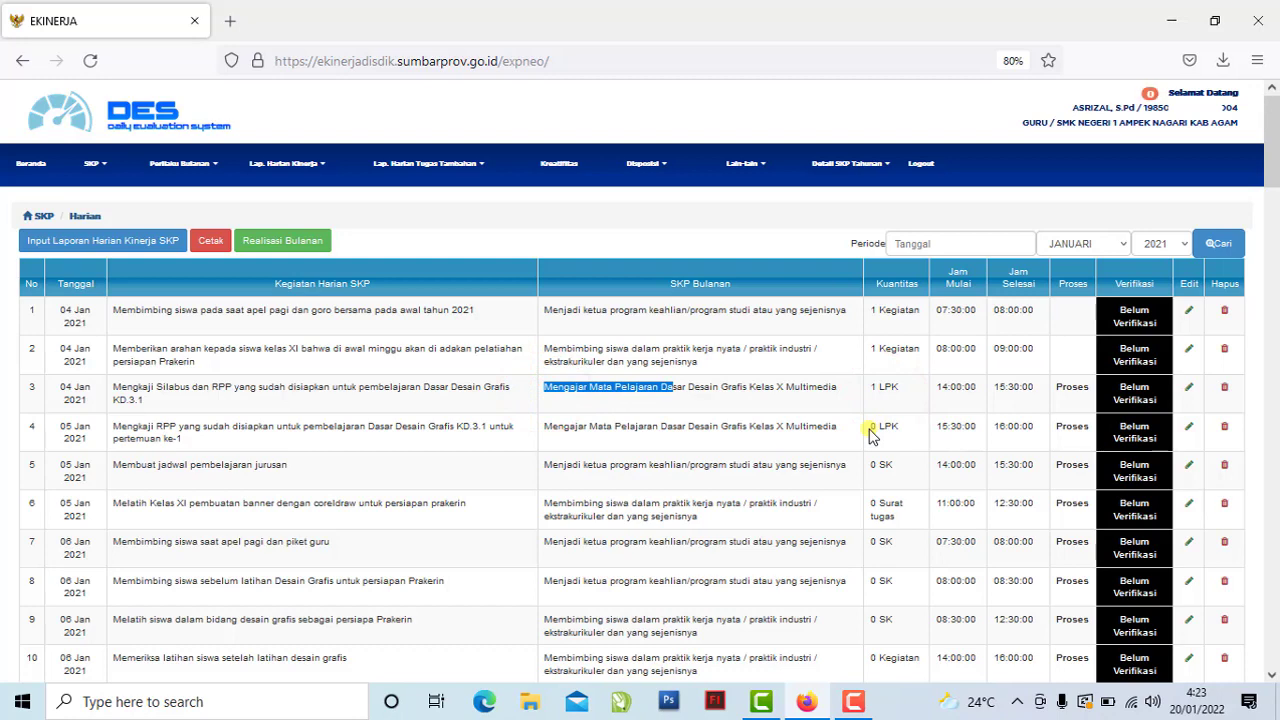
pyautogui.click(887, 397)
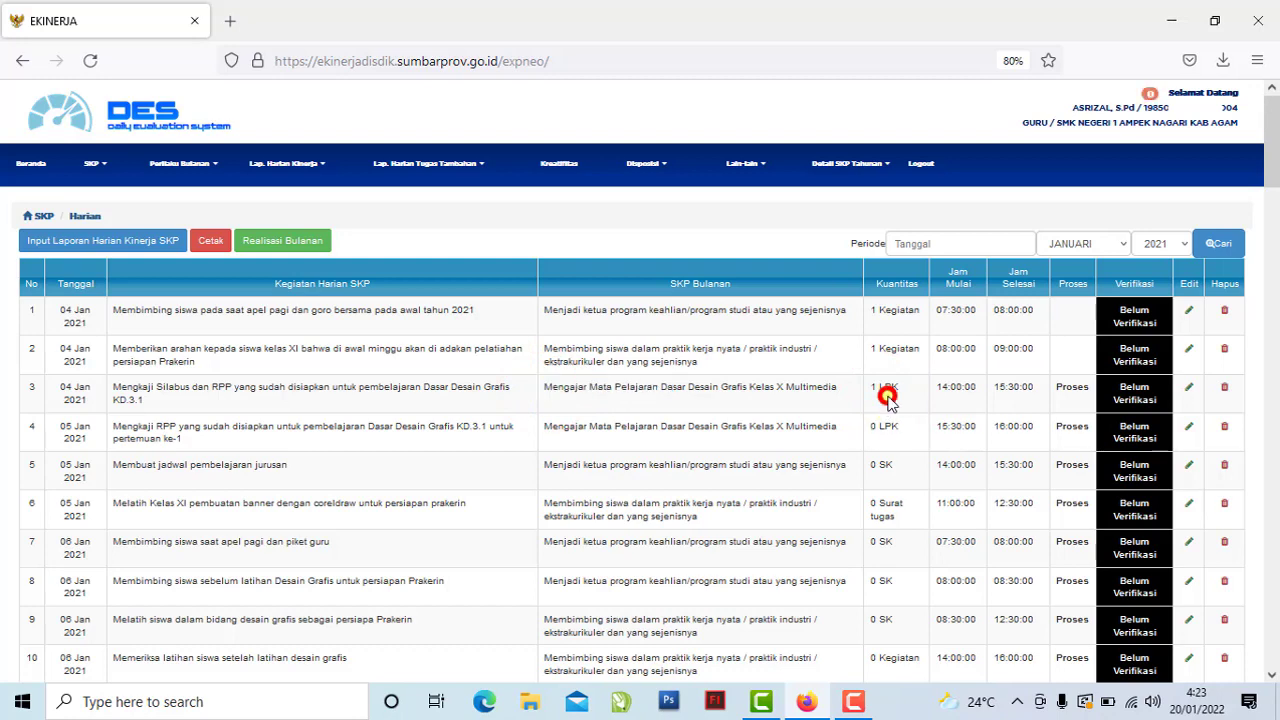
pyautogui.click(1076, 399)
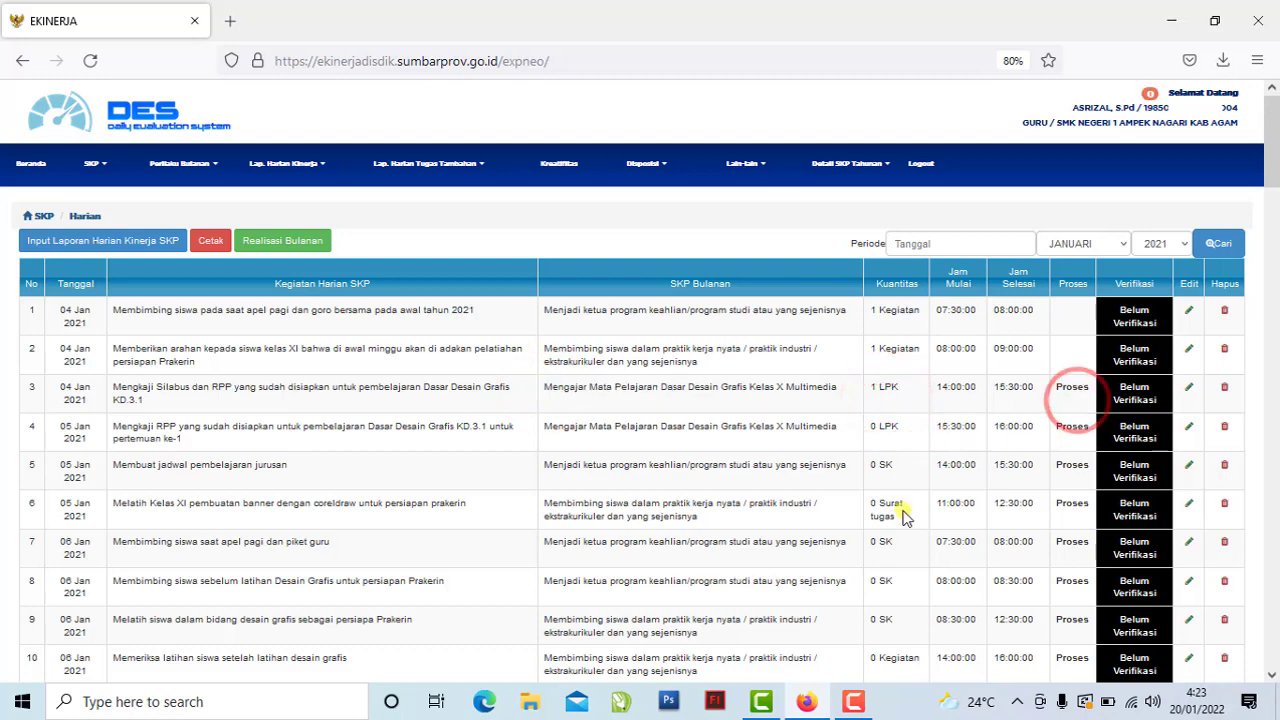
pyautogui.scroll(-5, 903, 515)
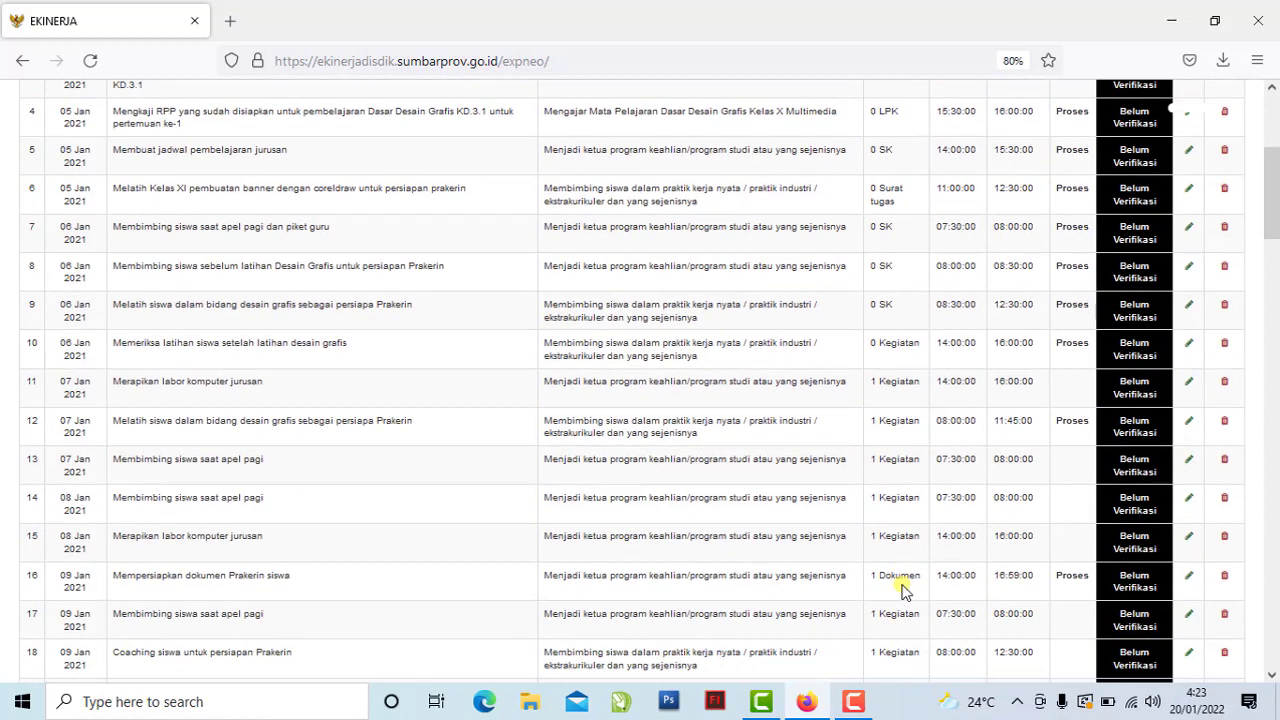
pyautogui.scroll(5, 903, 590)
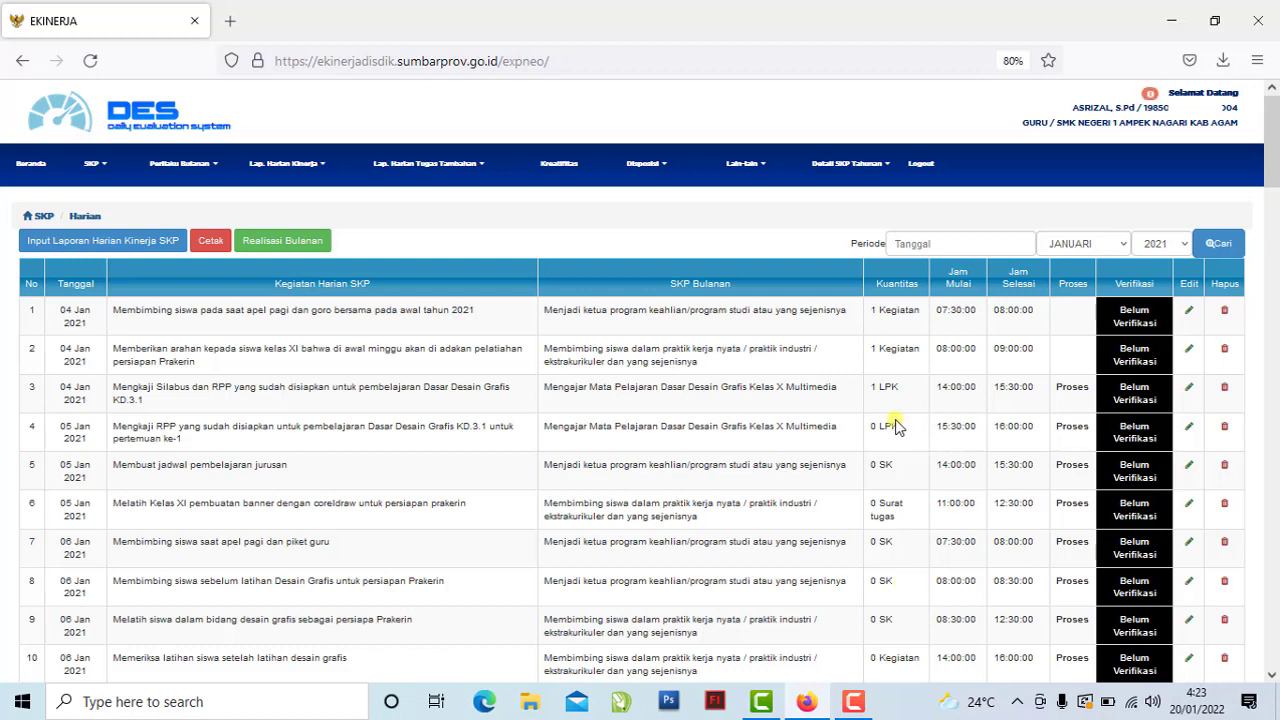
pyautogui.click(880, 400)
# Filter the daily SKP reports to the period FEBRUARI 2021.
pyautogui.click(1124, 250)
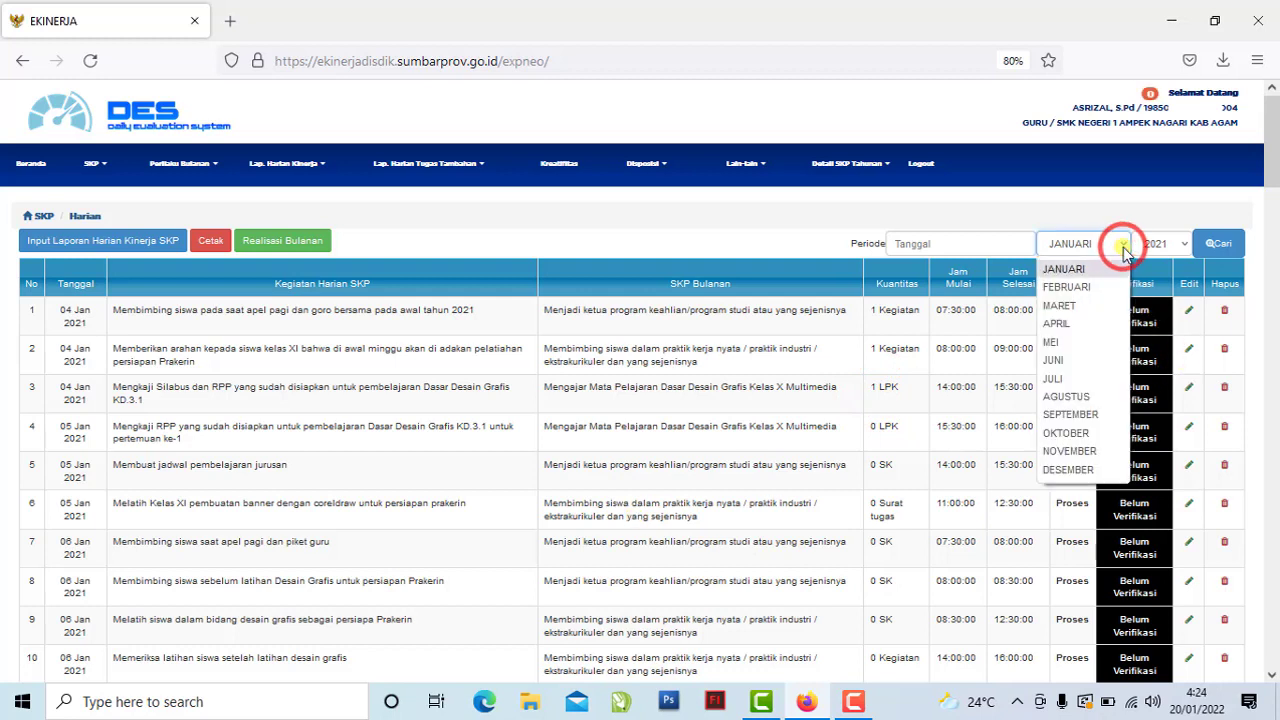
pyautogui.click(1083, 287)
pyautogui.click(1180, 243)
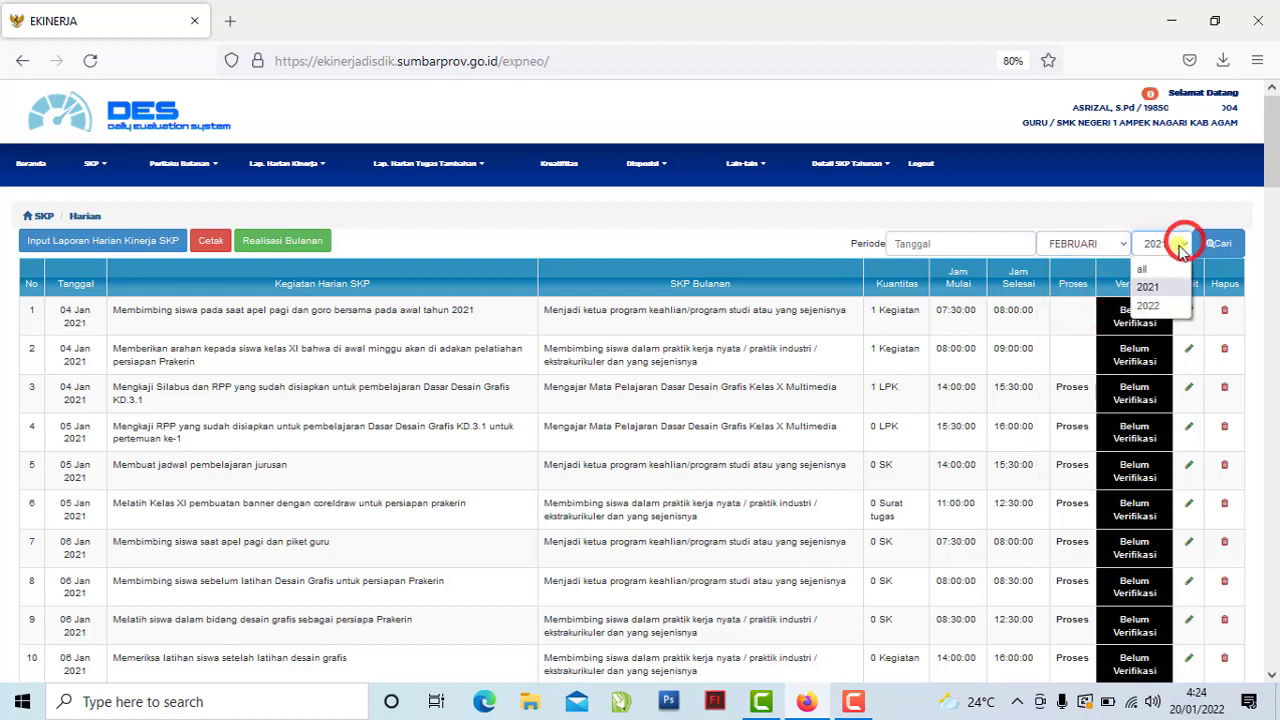
pyautogui.click(1148, 287)
pyautogui.click(1220, 244)
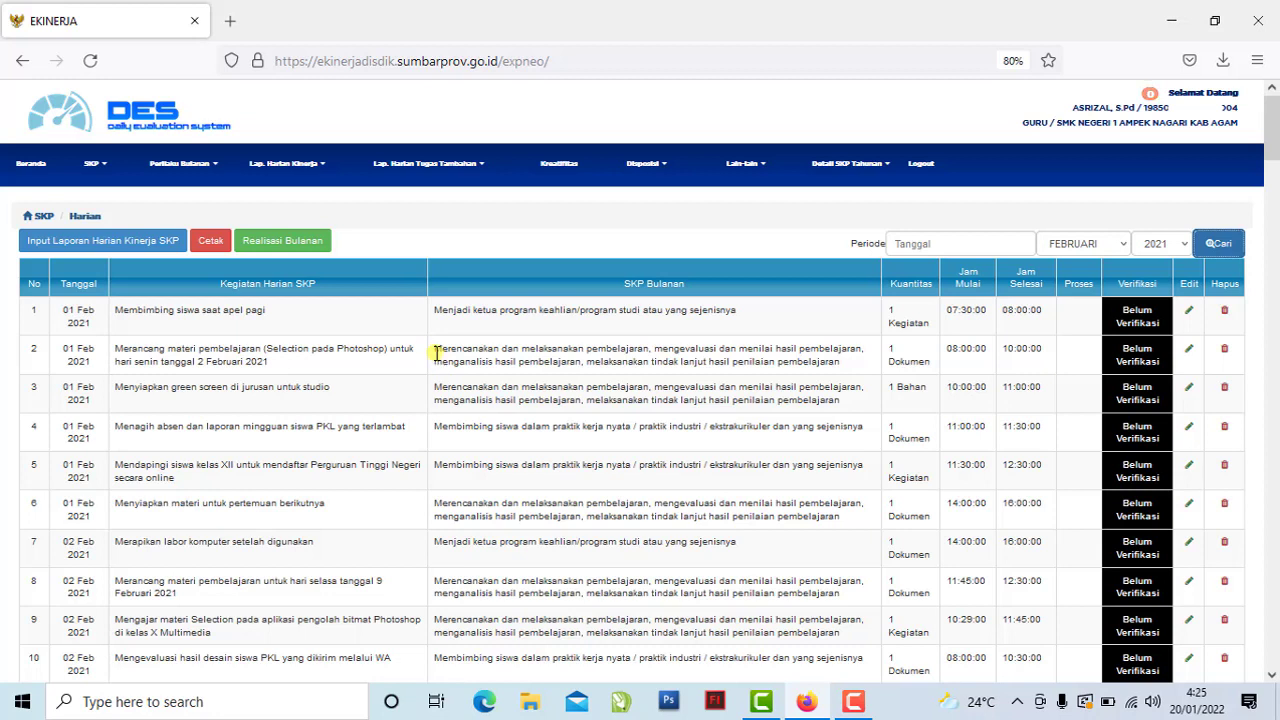
# Open the 01 Feb 2021 entry on designing the Selection pada Photoshop material for editing and mark it as Proses.
pyautogui.moveTo(436, 352); pyautogui.dragTo(818, 365)
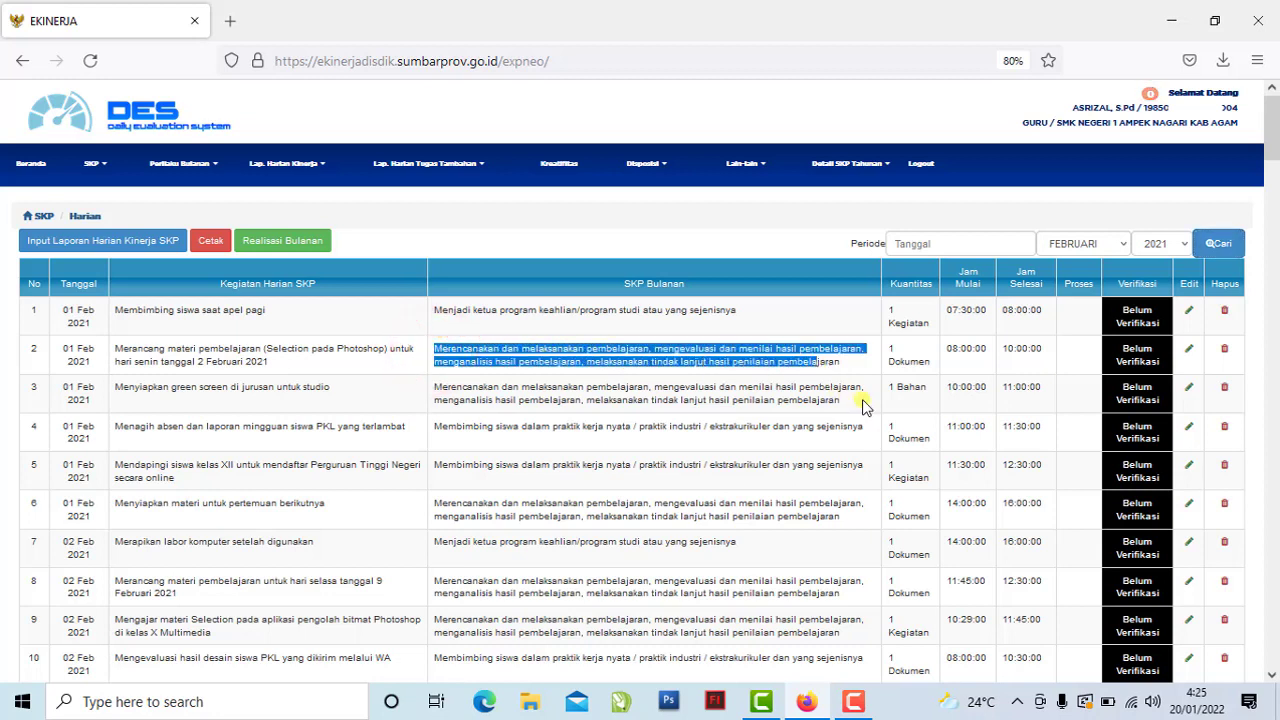
pyautogui.click(916, 356)
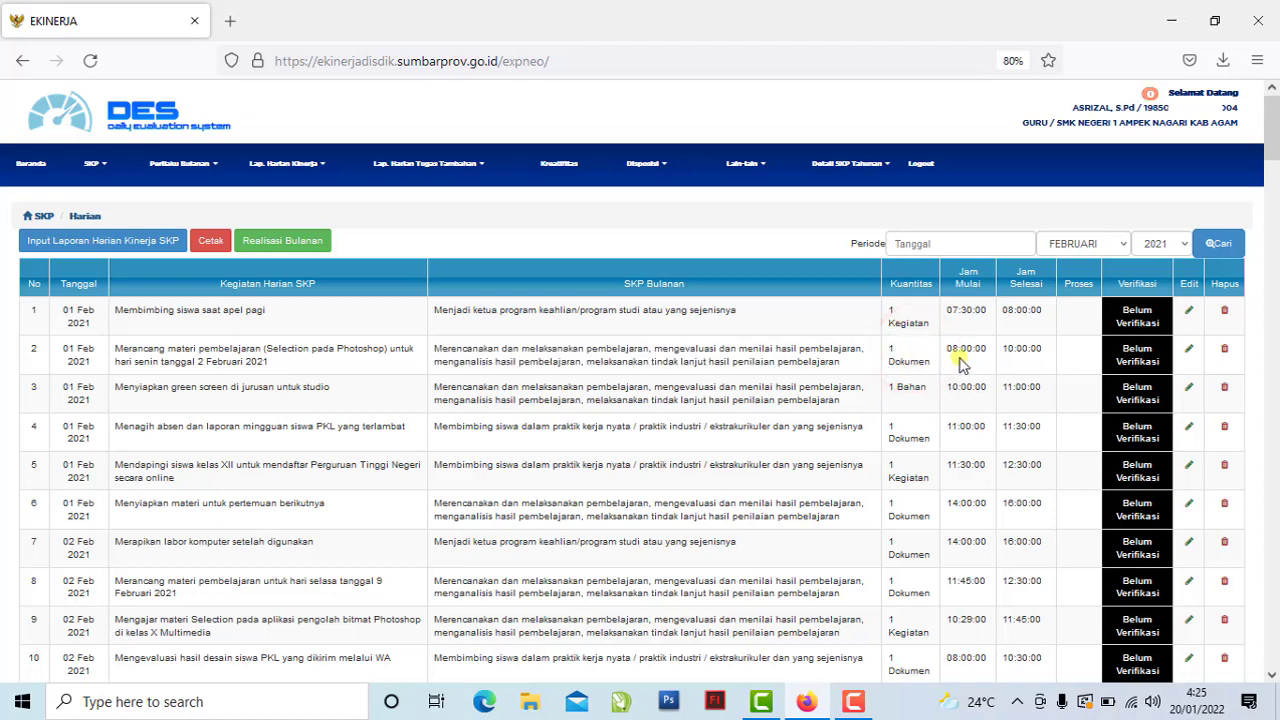
pyautogui.click(1079, 360)
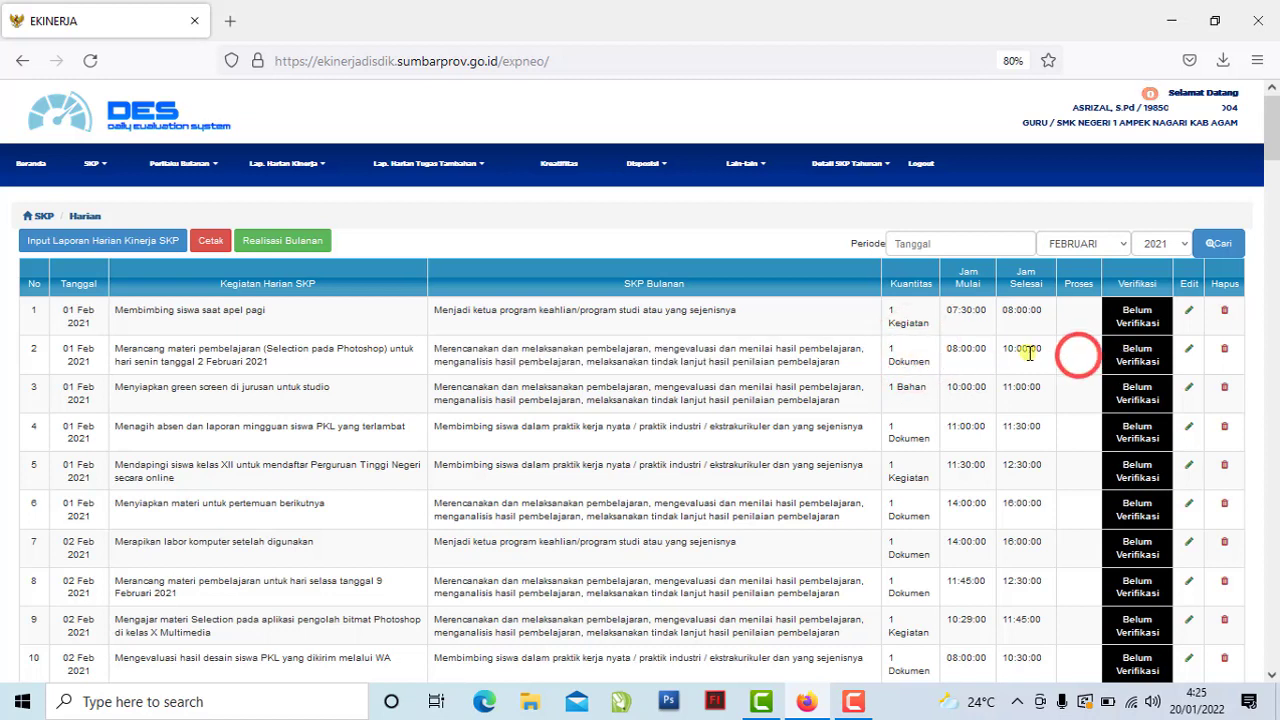
pyautogui.click(1190, 356)
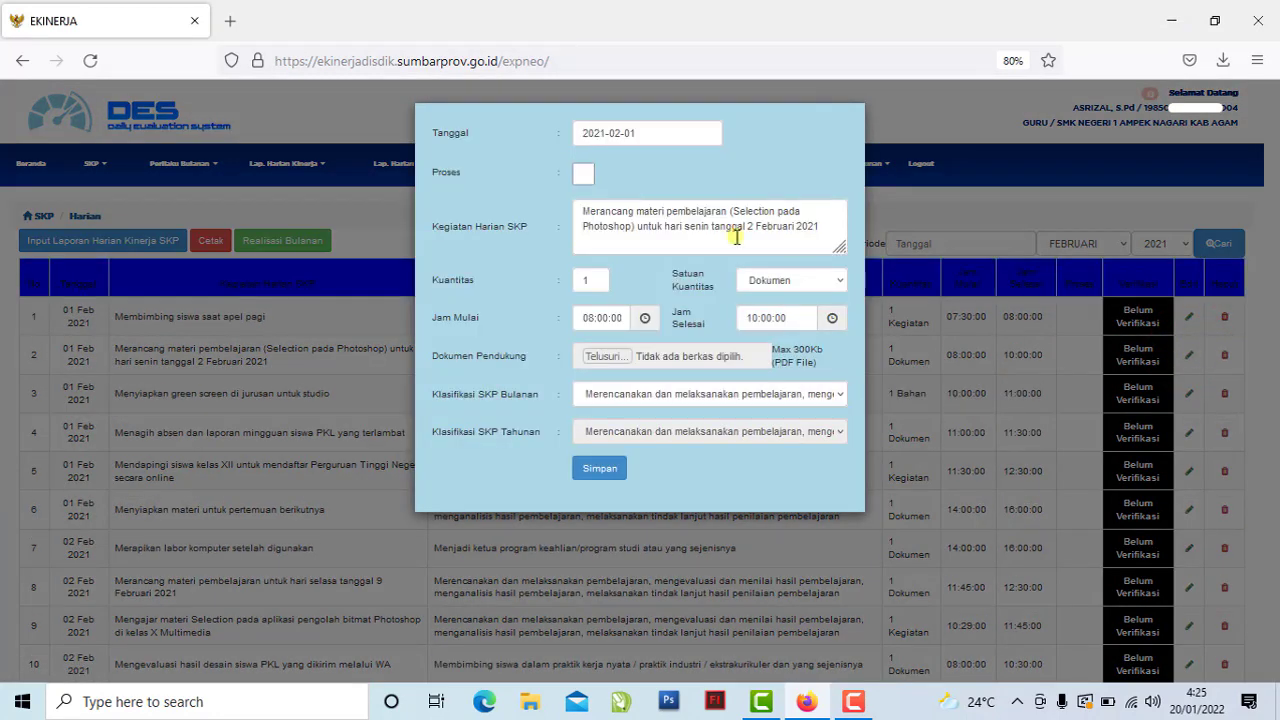
pyautogui.click(585, 175)
pyautogui.click(585, 175)
pyautogui.click(733, 410)
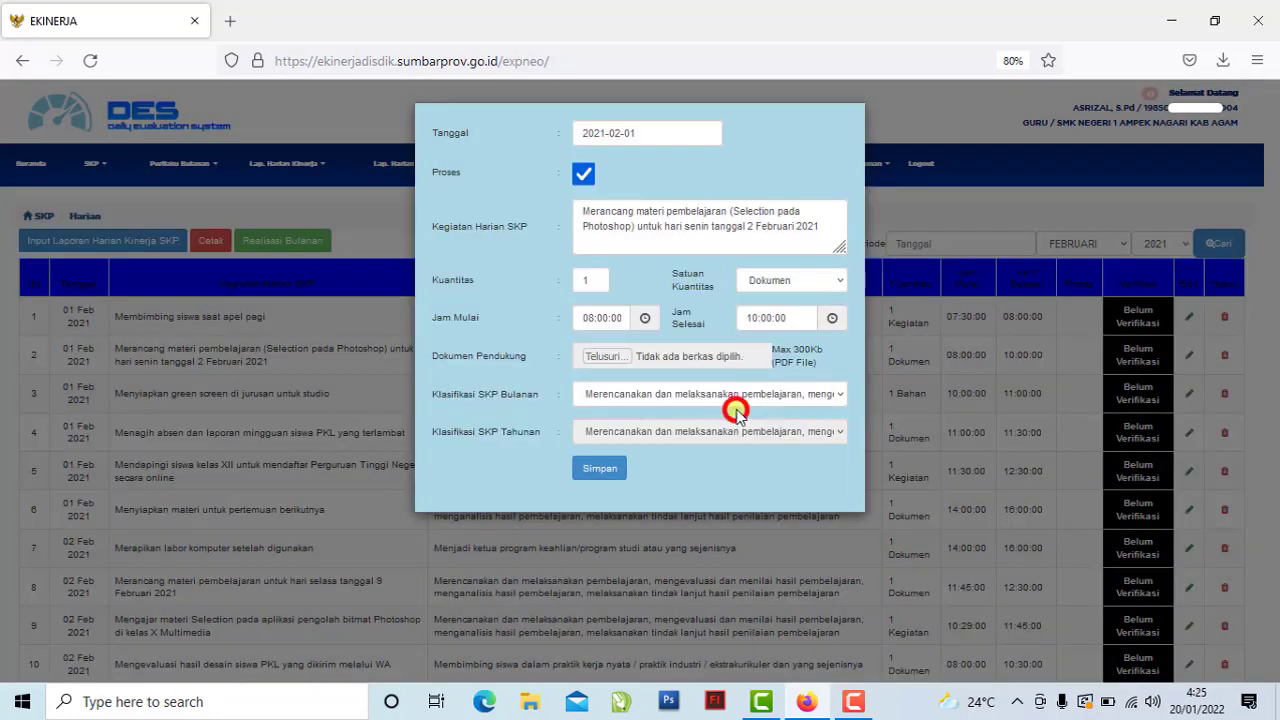
pyautogui.click(548, 233)
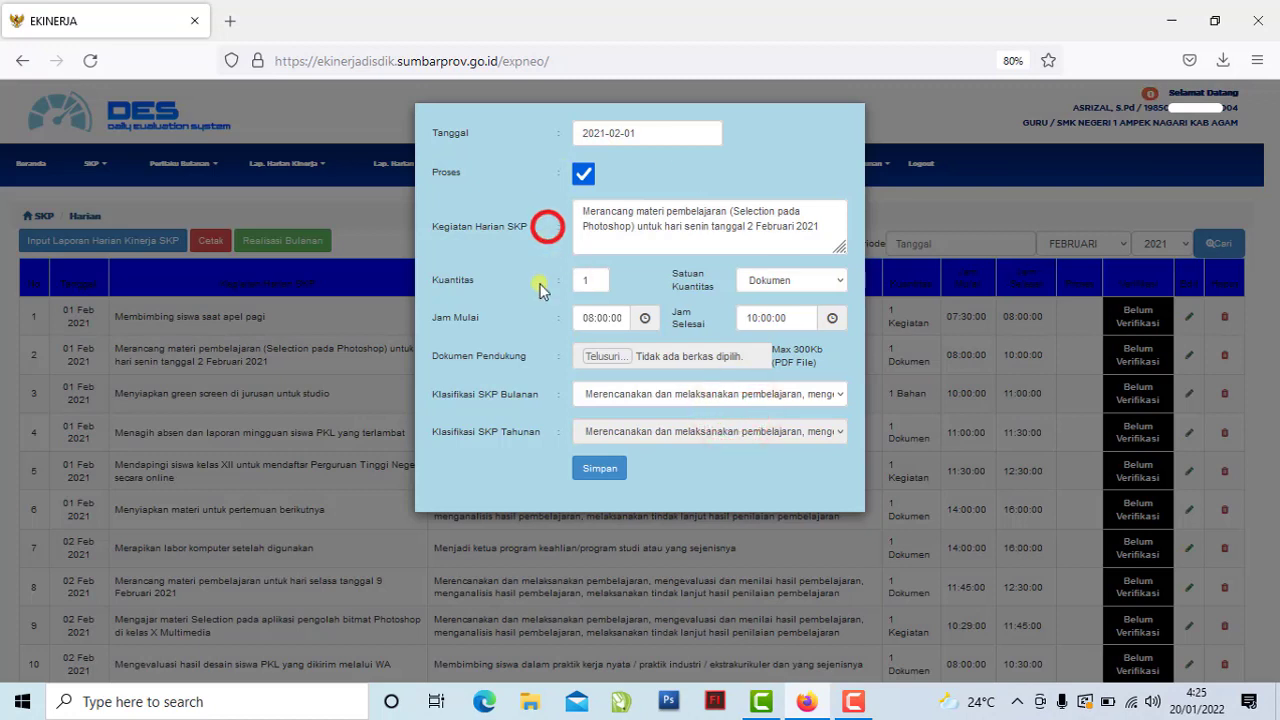
# Set Kuantitas to 0 and Satuan Kuantitas to LPK in the 01 Feb 2021 Photoshop Selection material entry.
pyautogui.click(598, 284)
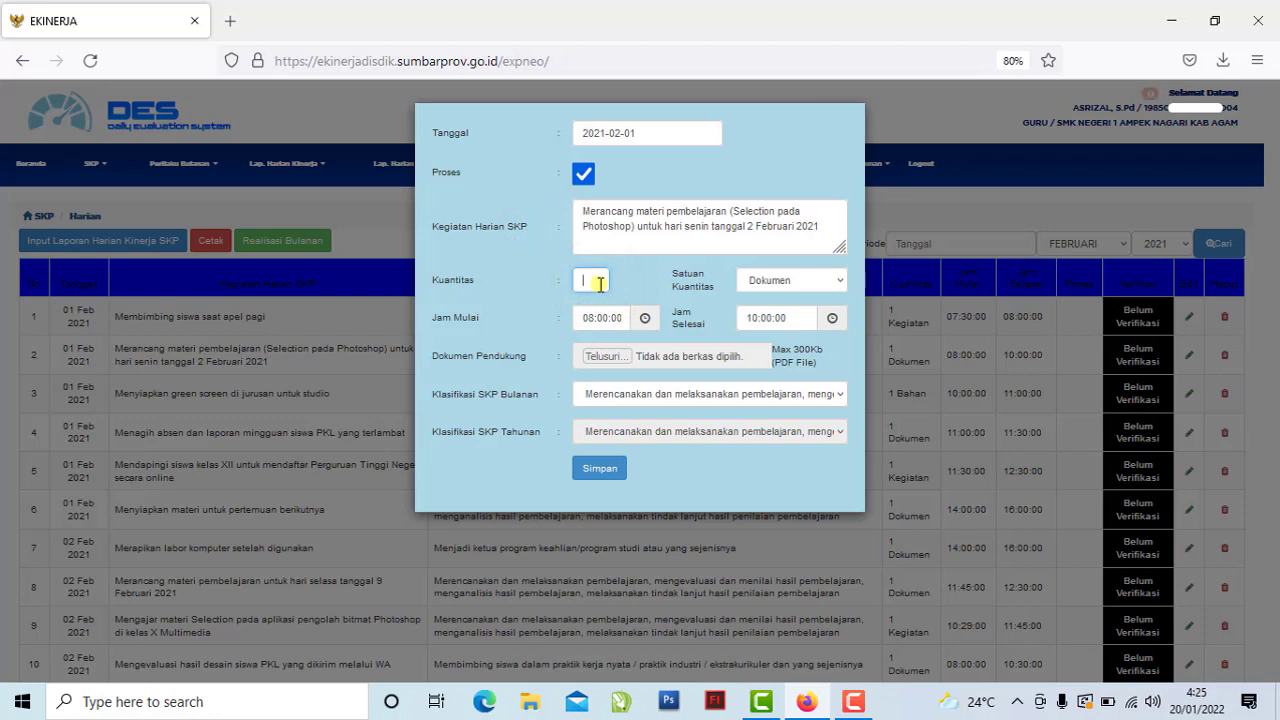
pyautogui.write('0')
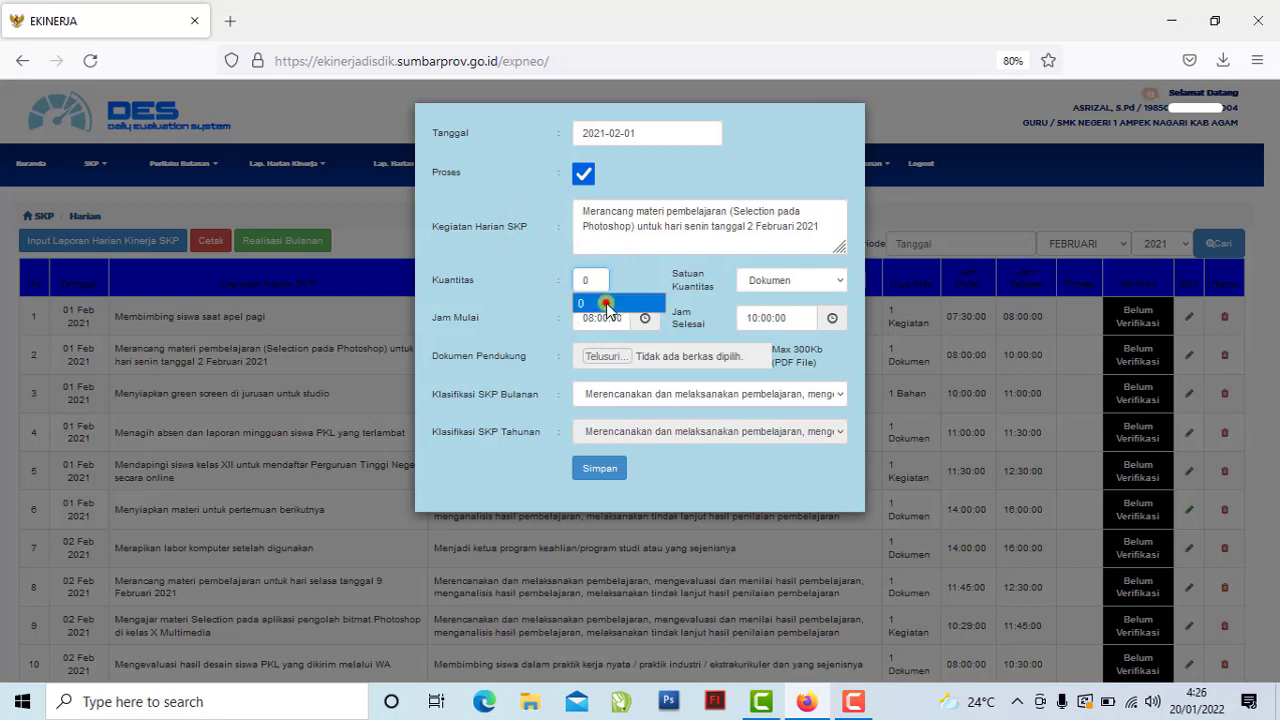
pyautogui.click(601, 302)
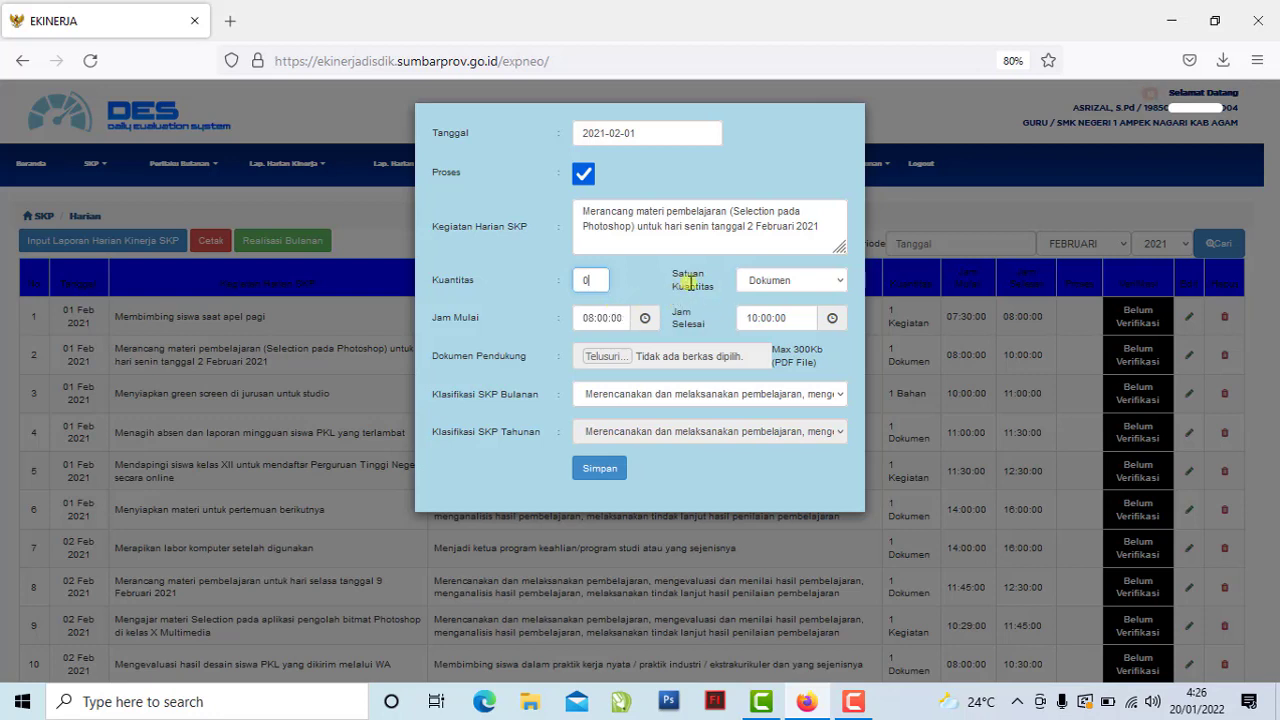
pyautogui.click(806, 283)
pyautogui.press('l')
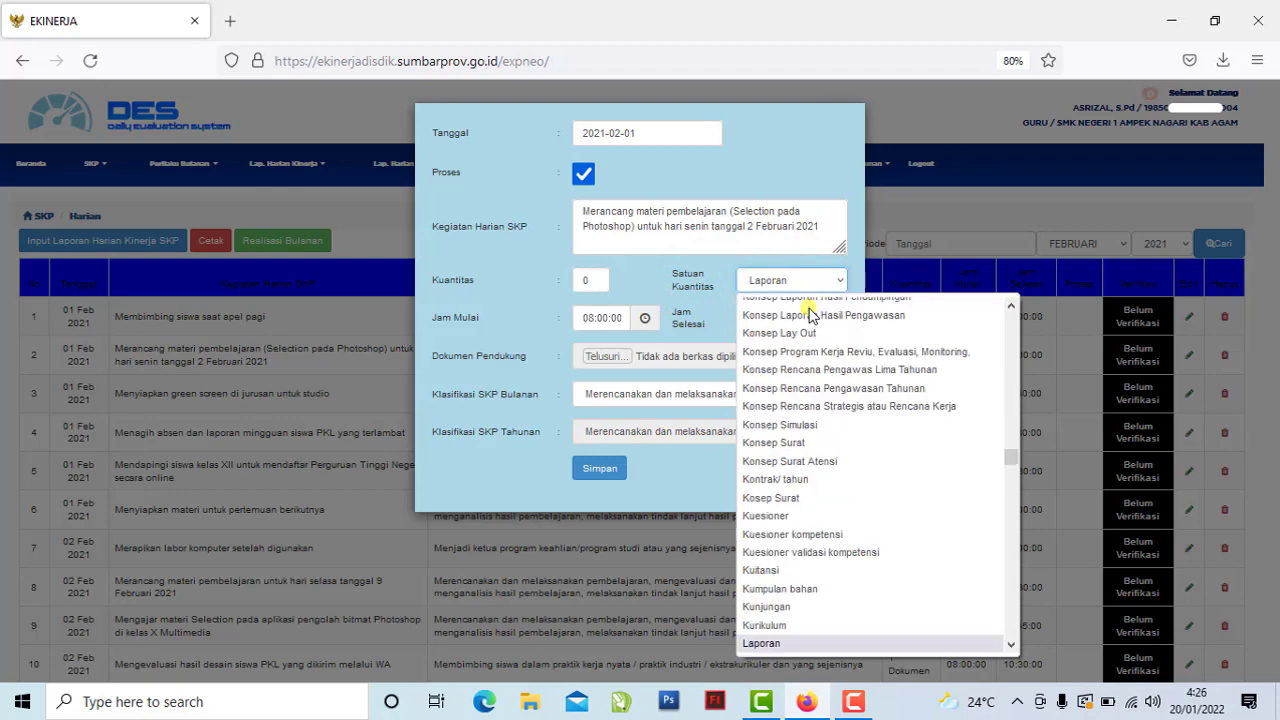
pyautogui.scroll(-5, 806, 466)
pyautogui.click(772, 628)
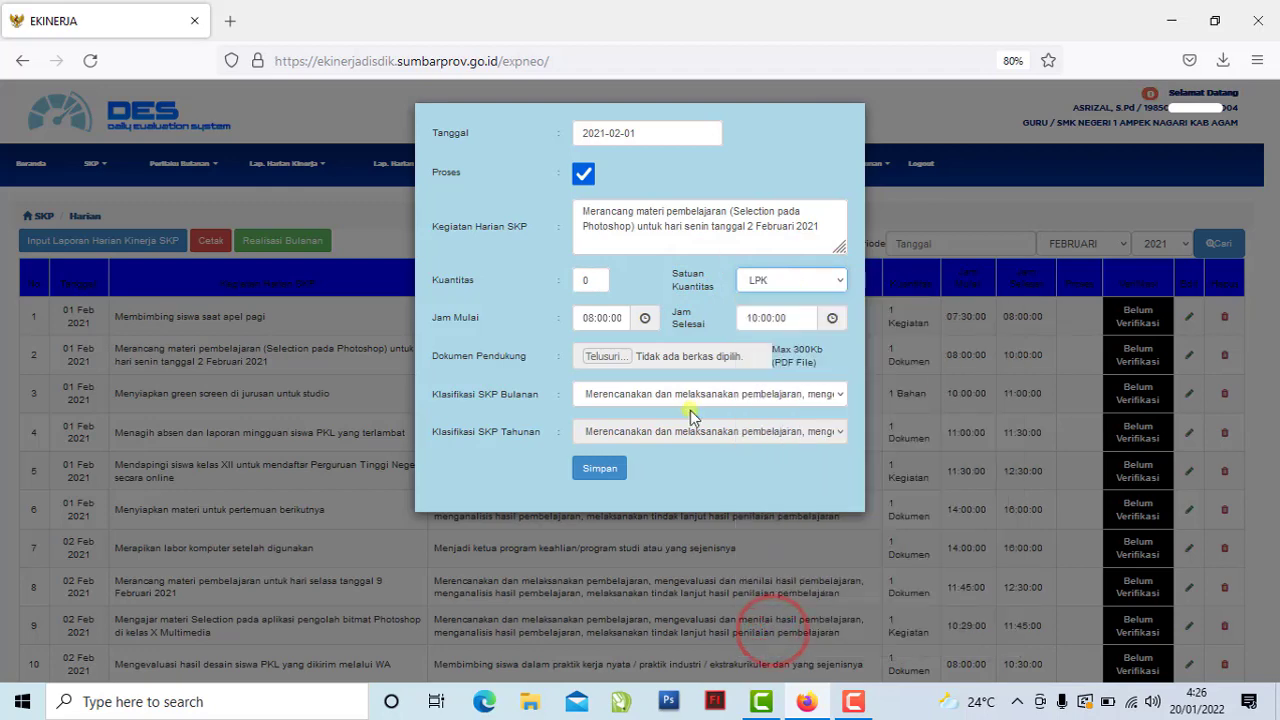
pyautogui.click(518, 368)
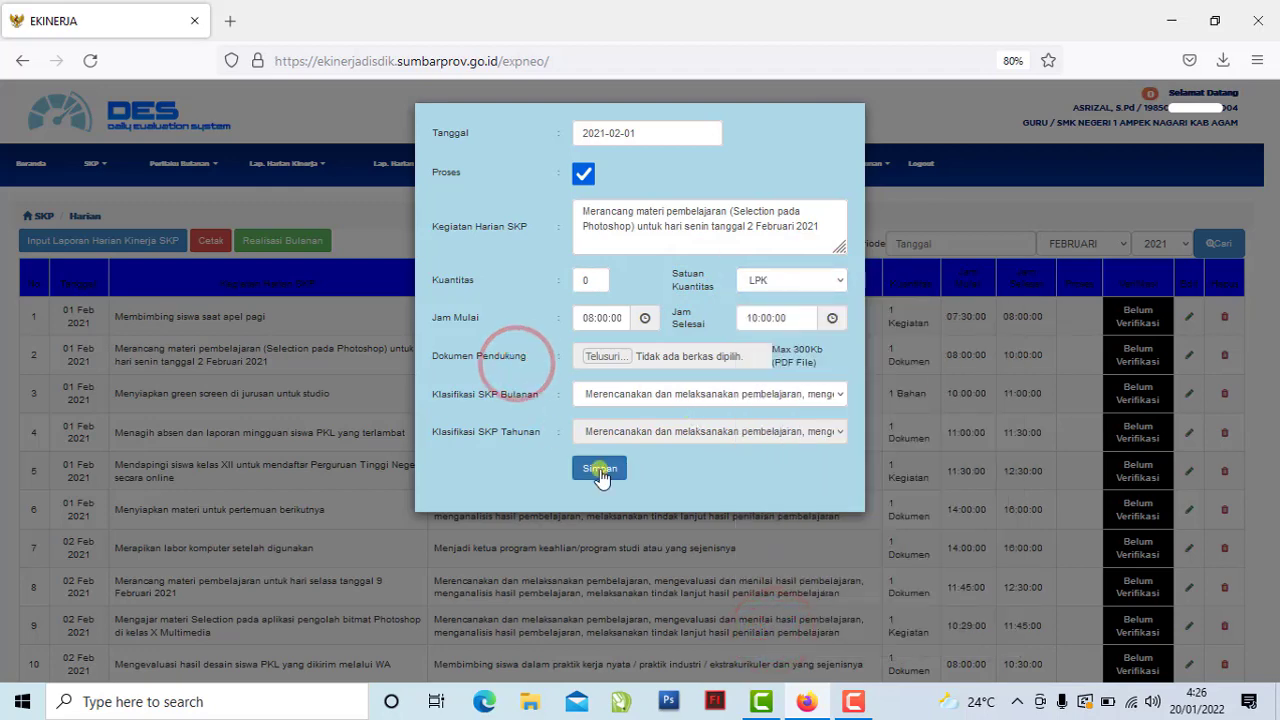
# Save the edited 01 Feb 2021 entry on designing the Photoshop Selection material.
pyautogui.click(599, 470)
pyautogui.click(729, 413)
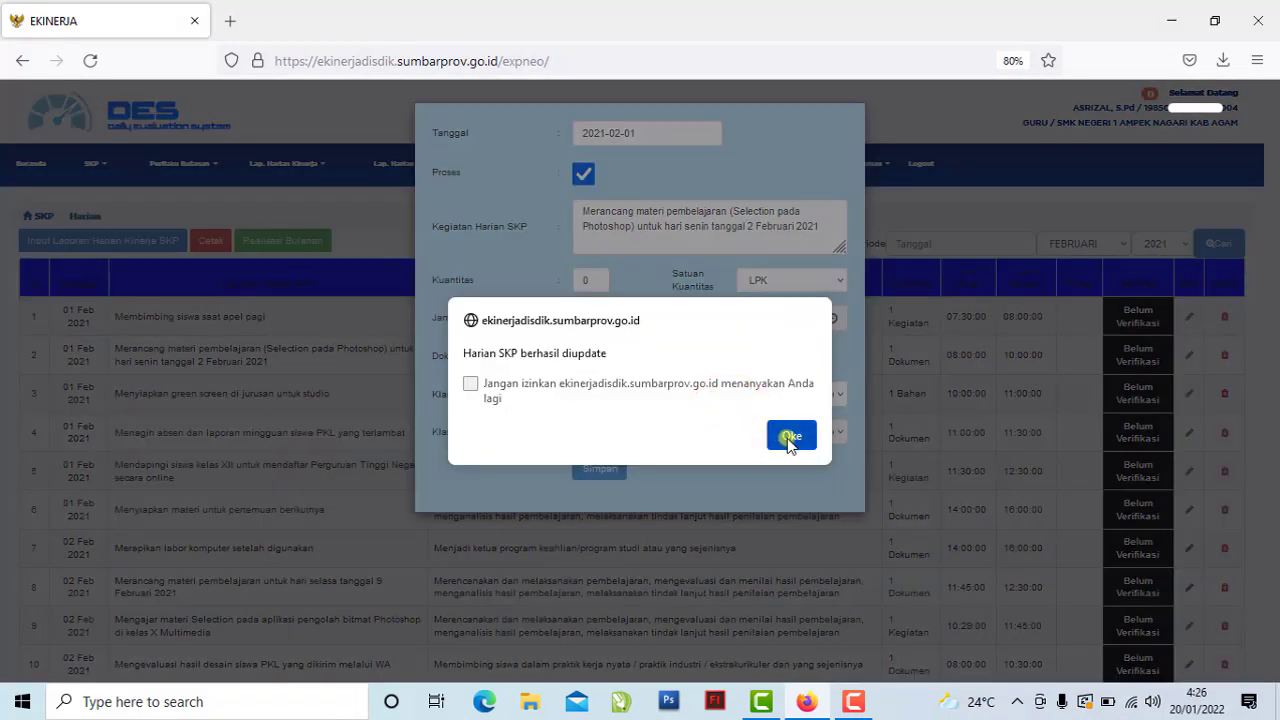
pyautogui.click(789, 438)
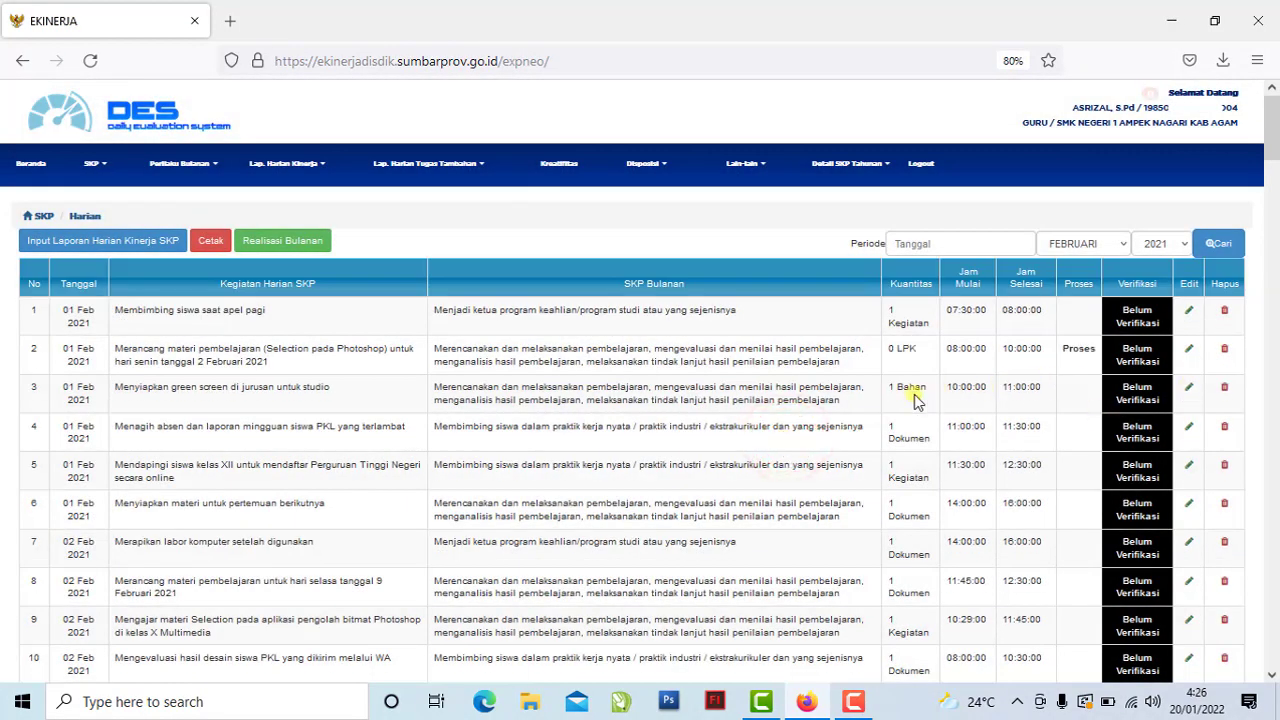
# Compare the SKP Bulanan, Kuantitas and Proses of the 01 Feb 2021 Photoshop Selection entry with those of the green screen entry.
pyautogui.moveTo(463, 360); pyautogui.dragTo(680, 362)
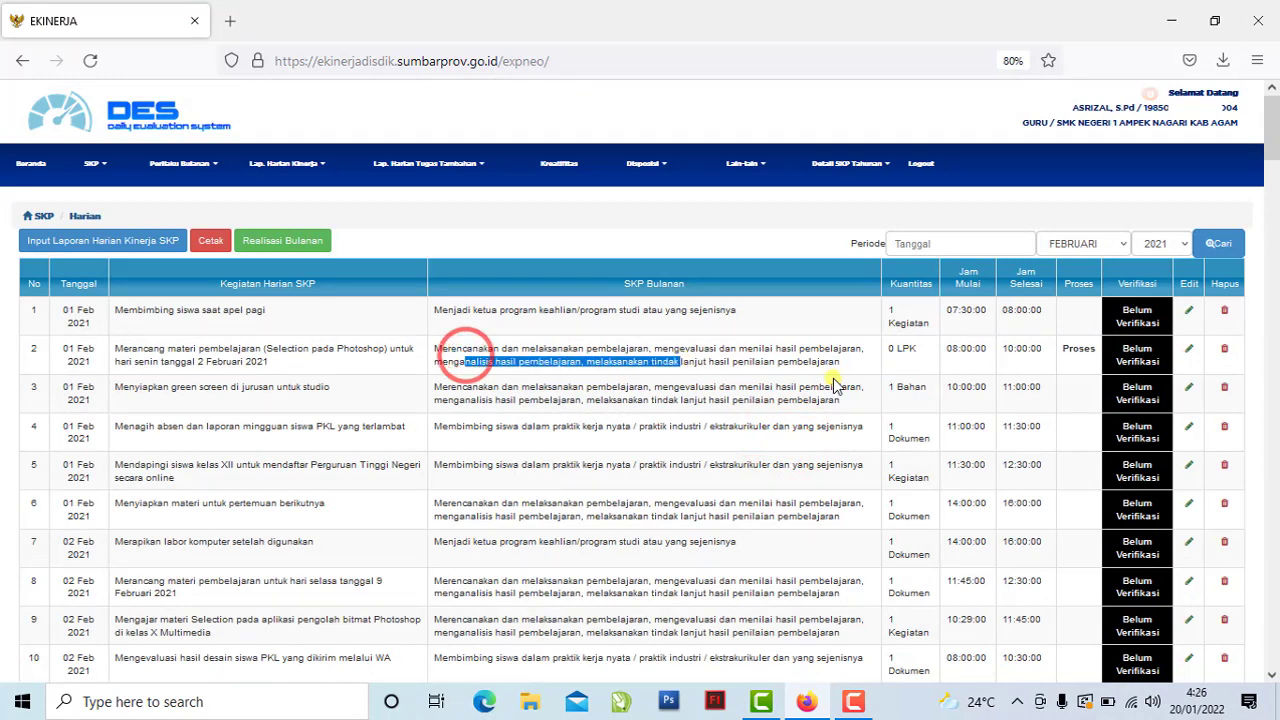
pyautogui.click(912, 370)
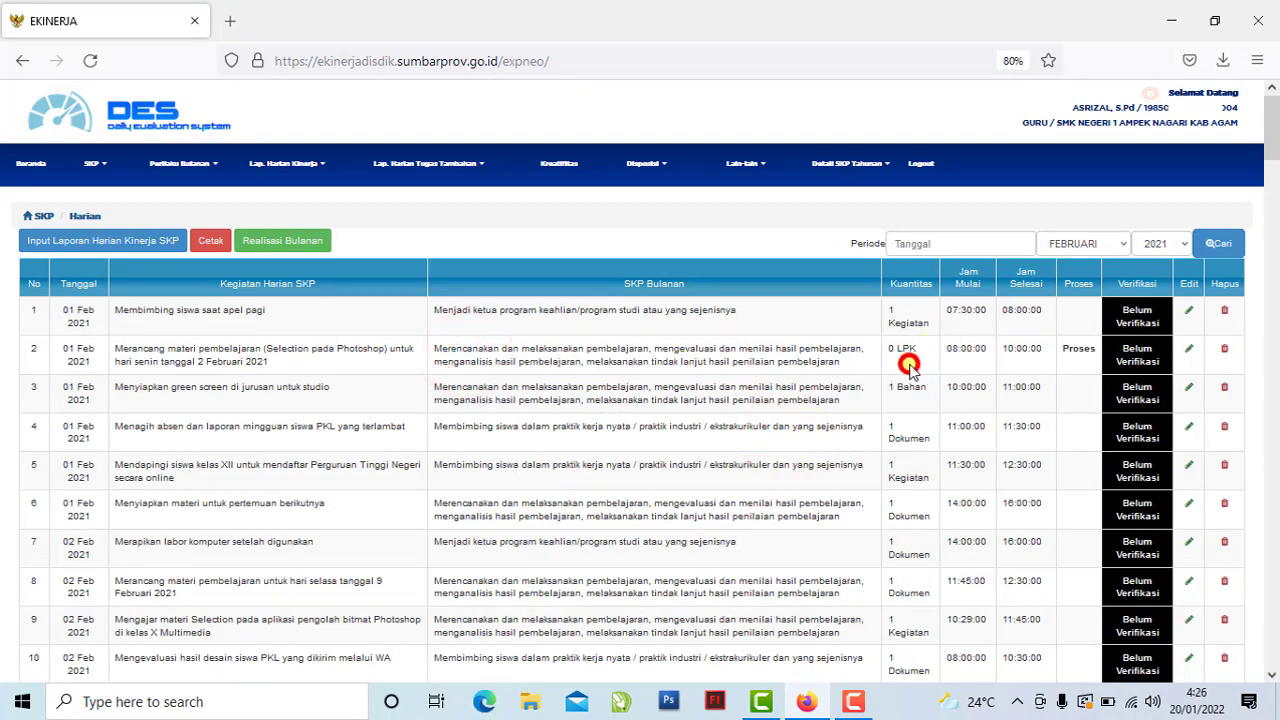
pyautogui.click(1082, 368)
pyautogui.moveTo(446, 386); pyautogui.dragTo(713, 400)
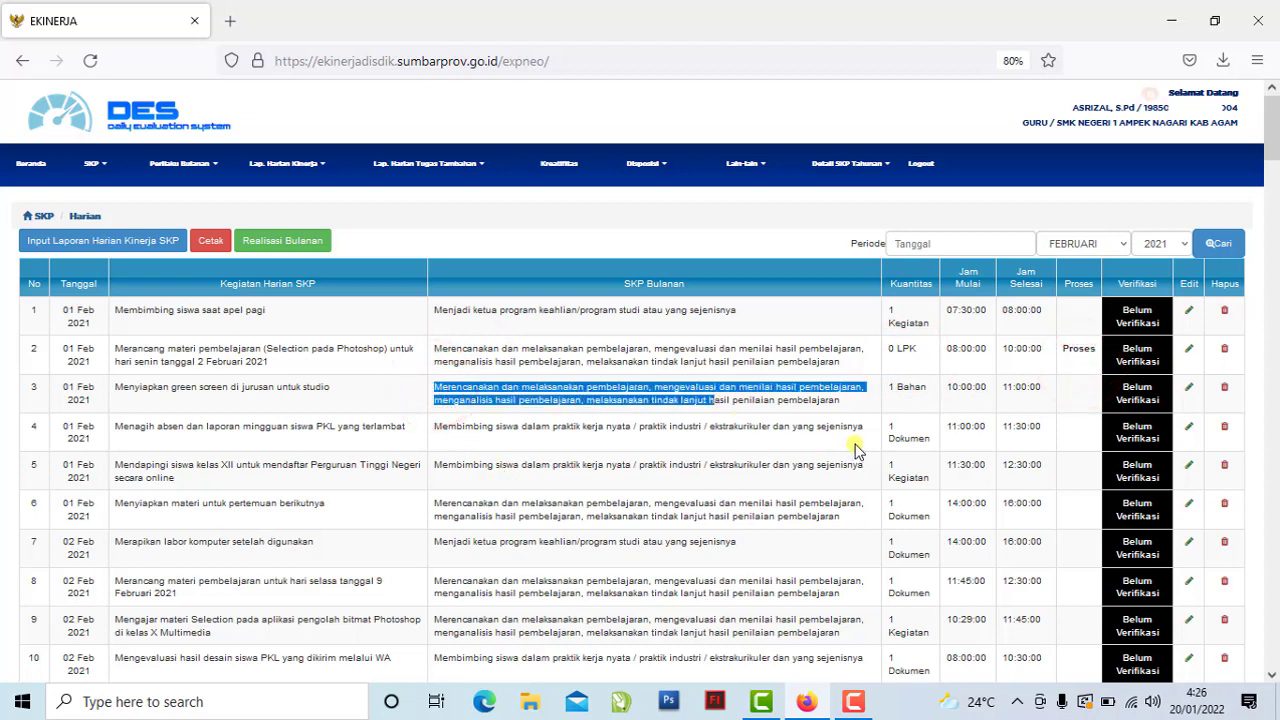
pyautogui.click(905, 392)
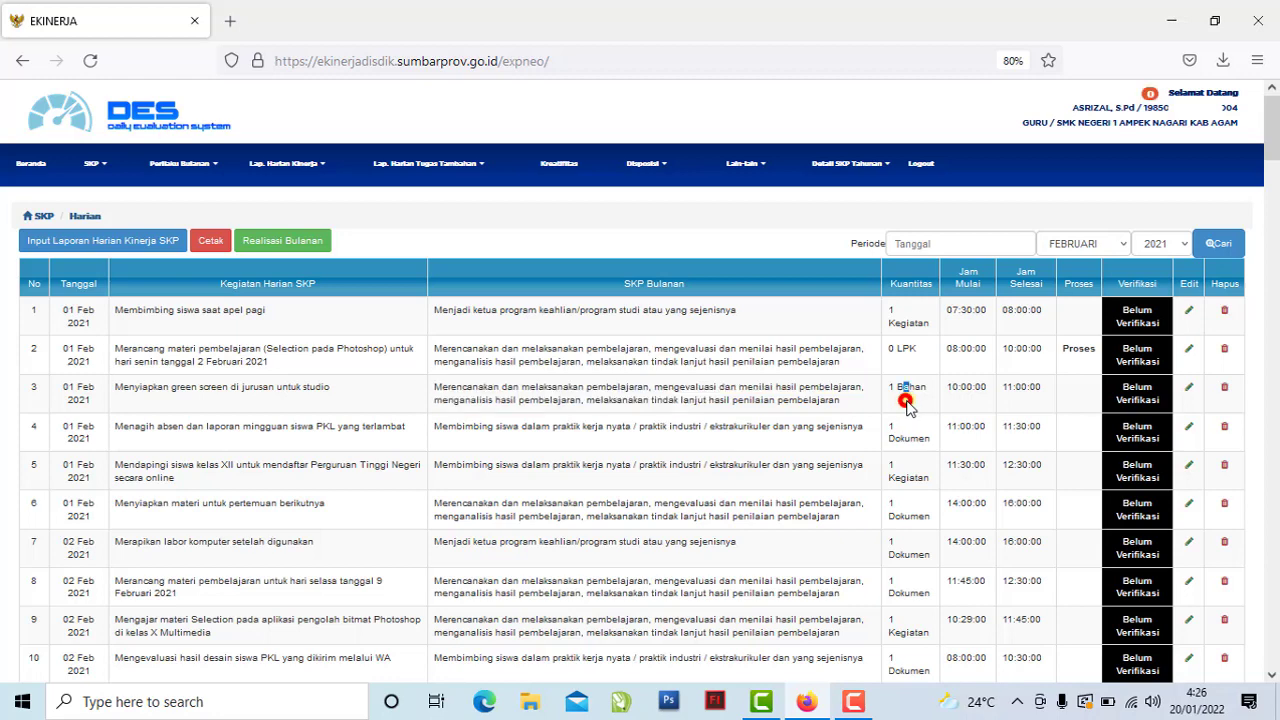
pyautogui.click(1078, 398)
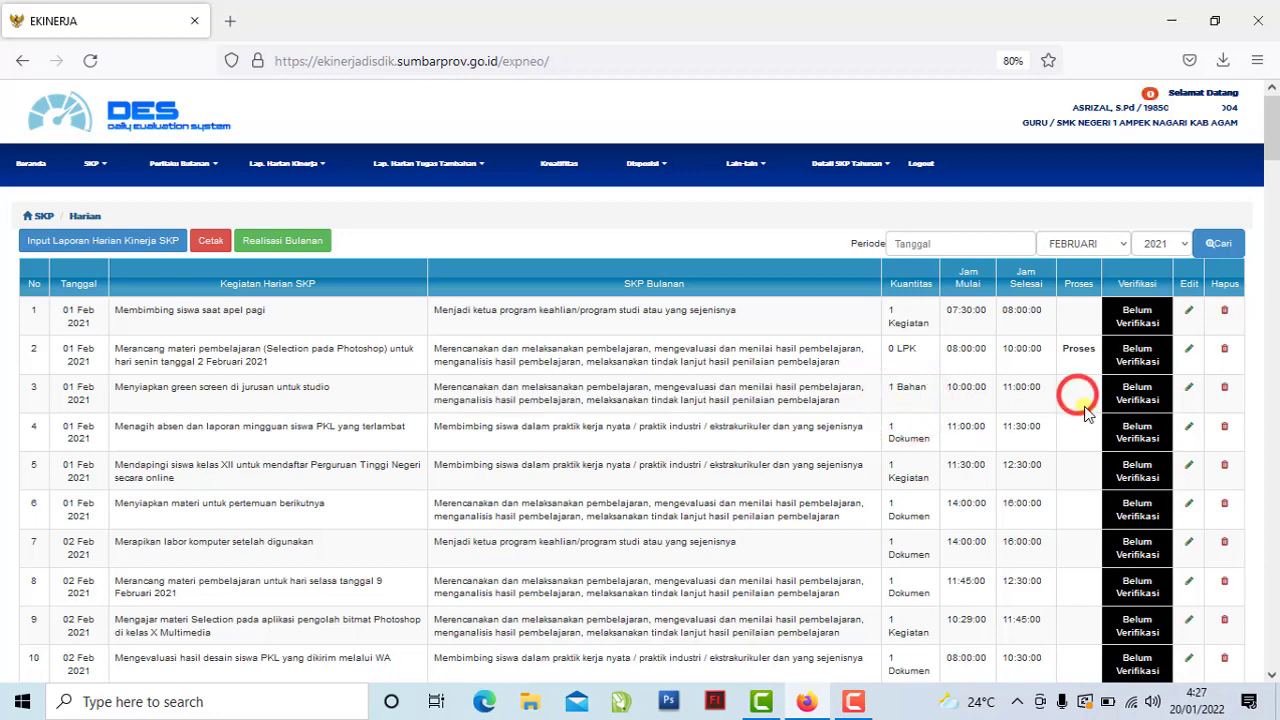
# Open the 01 Feb 2021 entry on preparing the green screen for the studio and mark it as Proses.
pyautogui.click(1189, 393)
pyautogui.click(529, 139)
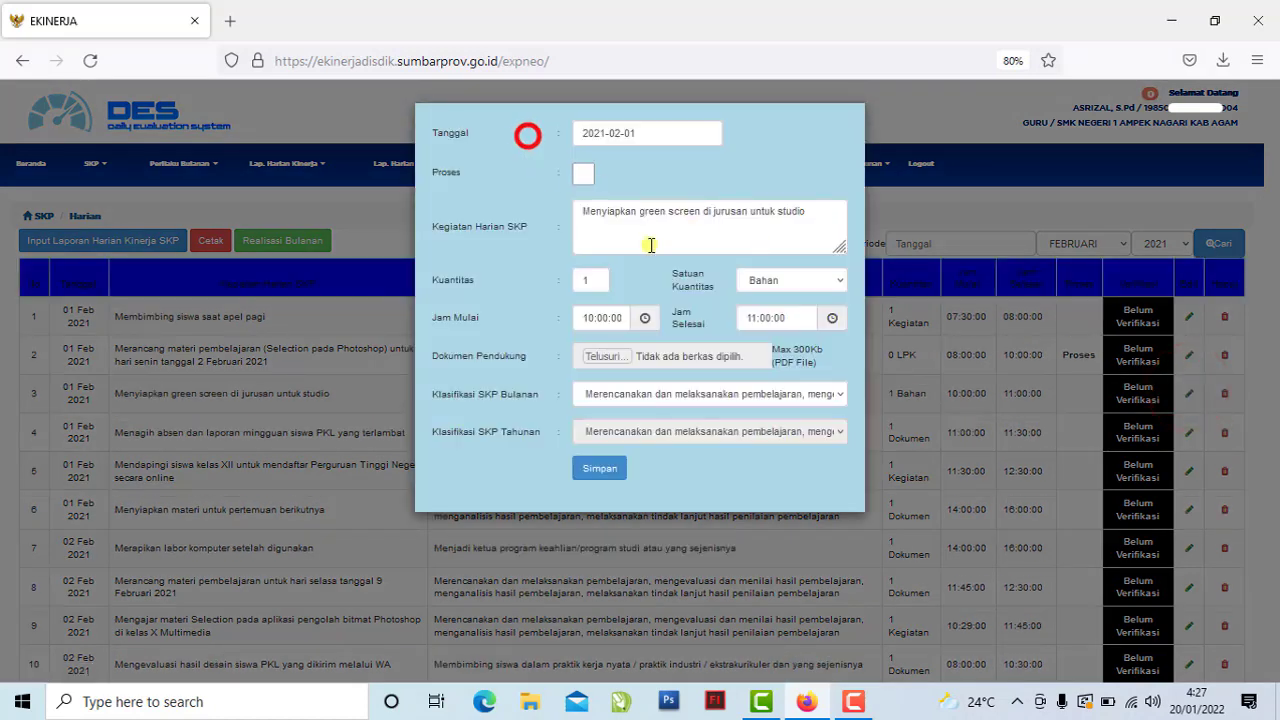
pyautogui.click(584, 176)
pyautogui.click(738, 416)
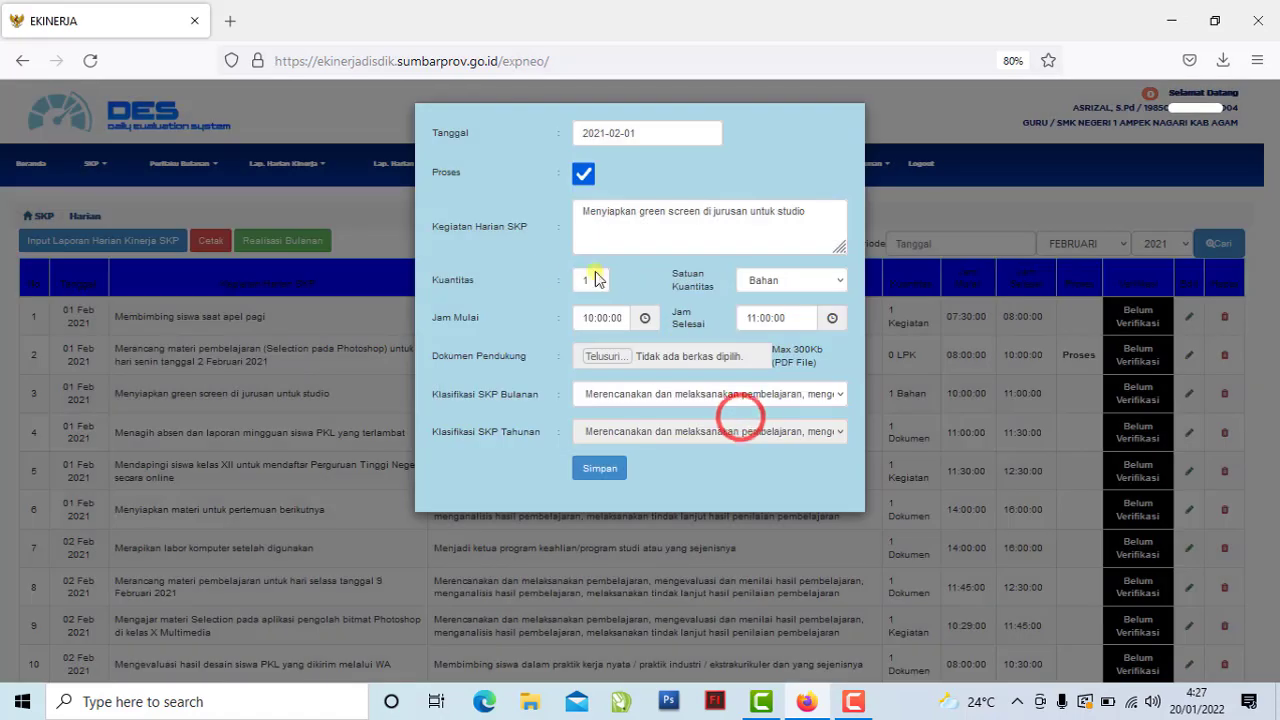
pyautogui.click(531, 235)
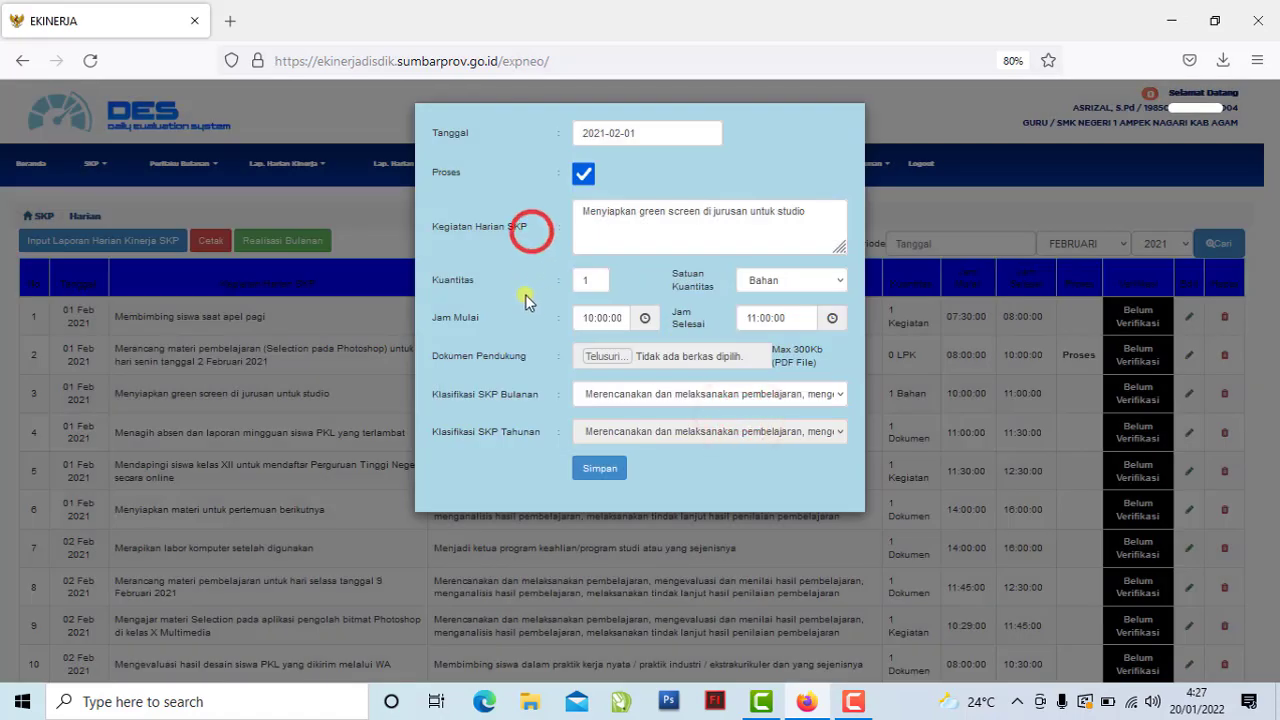
pyautogui.click(534, 281)
# Set Kuantitas to 0 and Satuan Kuantitas to LPK in the 01 Feb 2021 green screen entry.
pyautogui.click(591, 285)
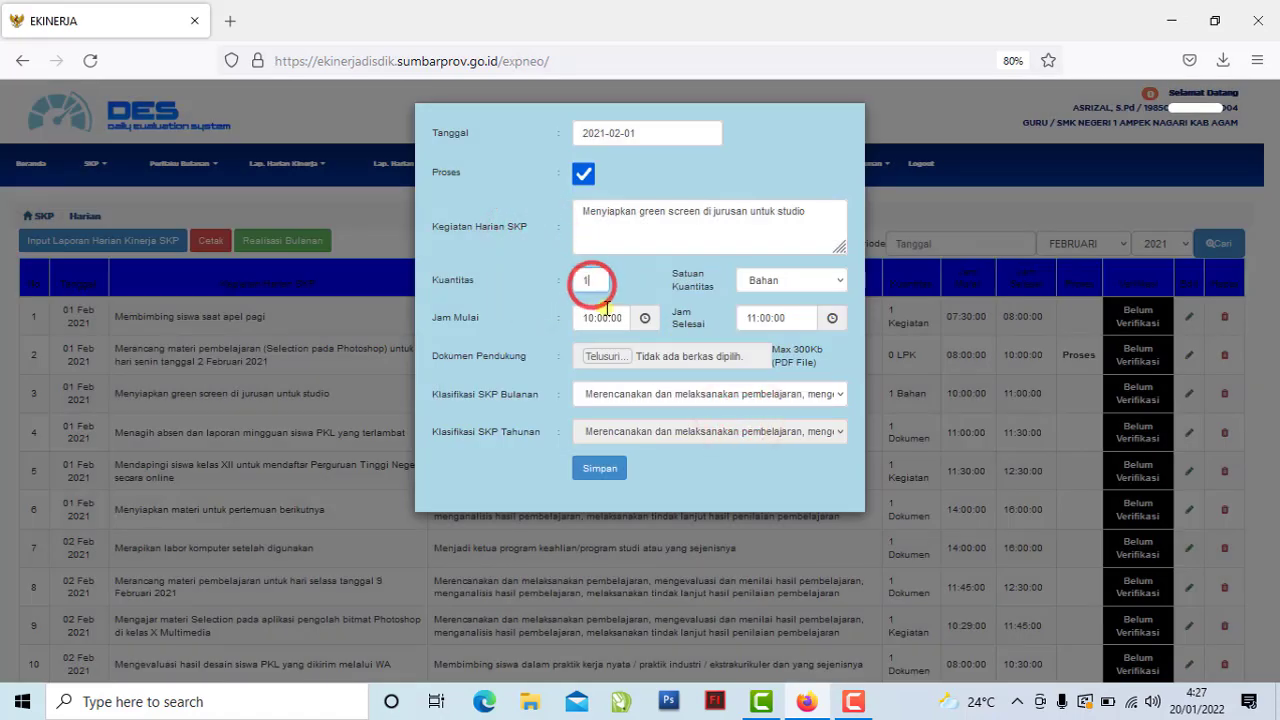
pyautogui.press('BackSpace')
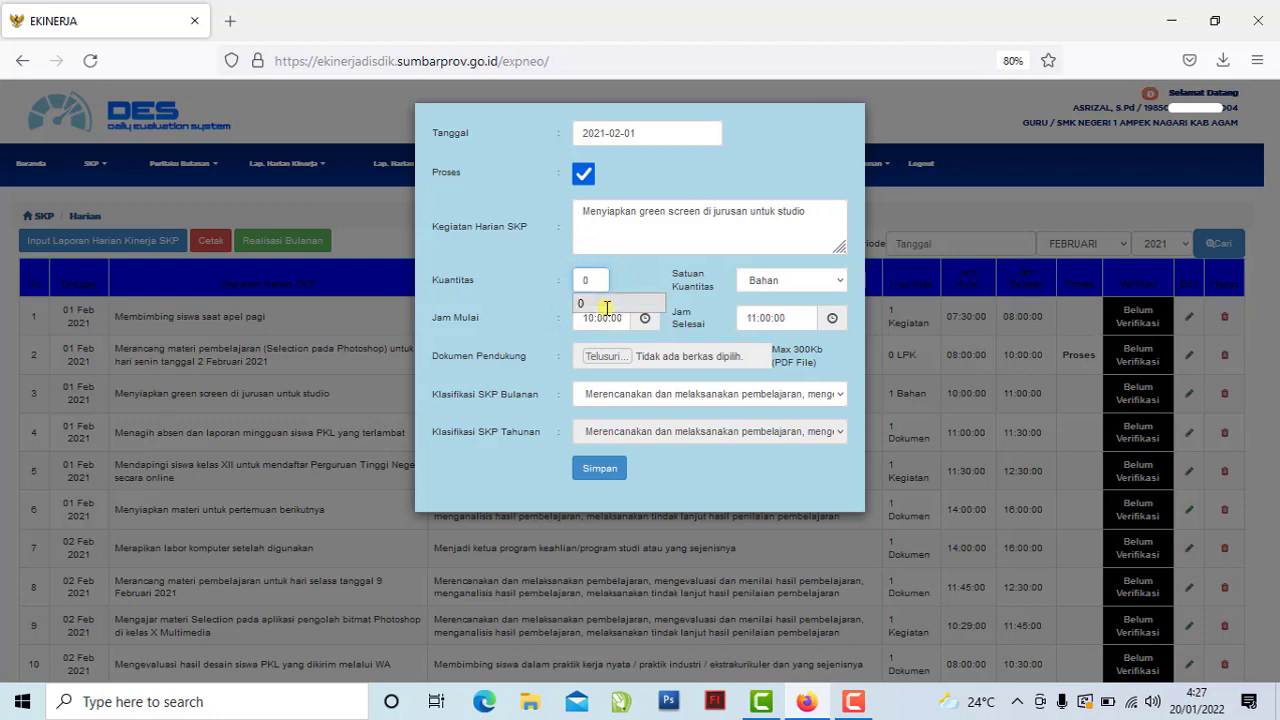
pyautogui.click(606, 305)
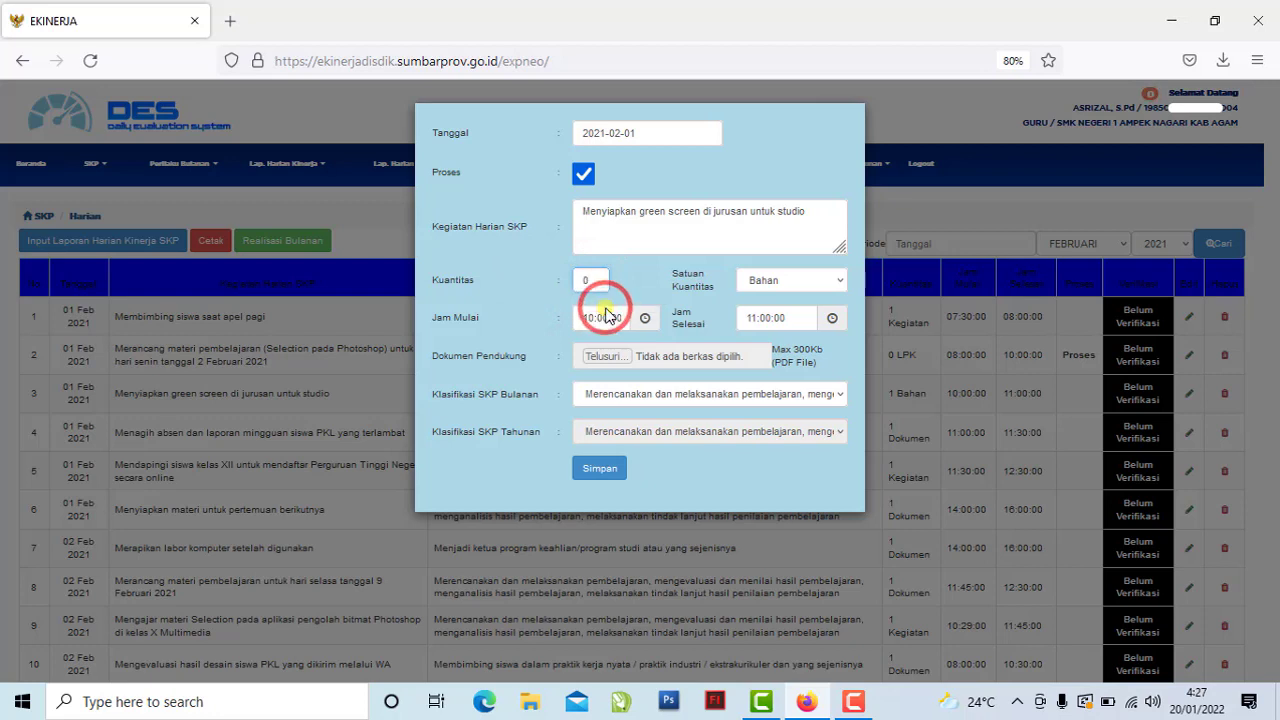
pyautogui.click(787, 284)
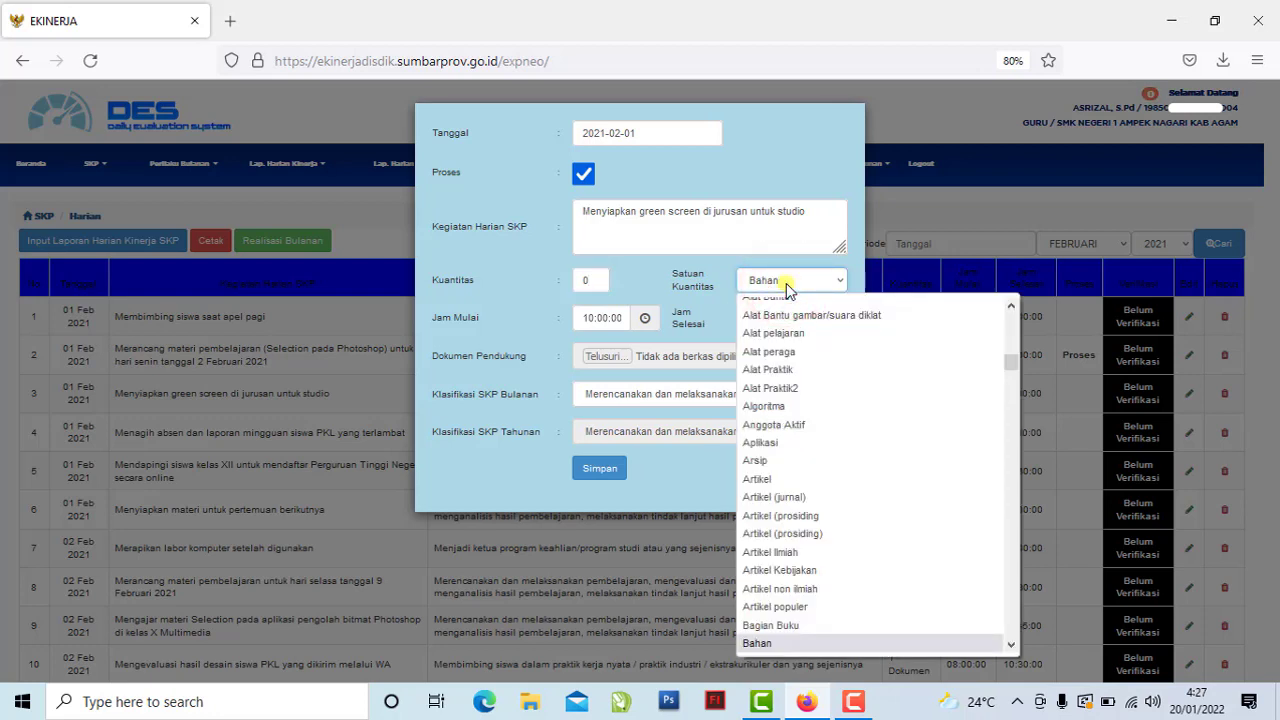
pyautogui.write('l')
pyautogui.scroll(-4, 812, 580)
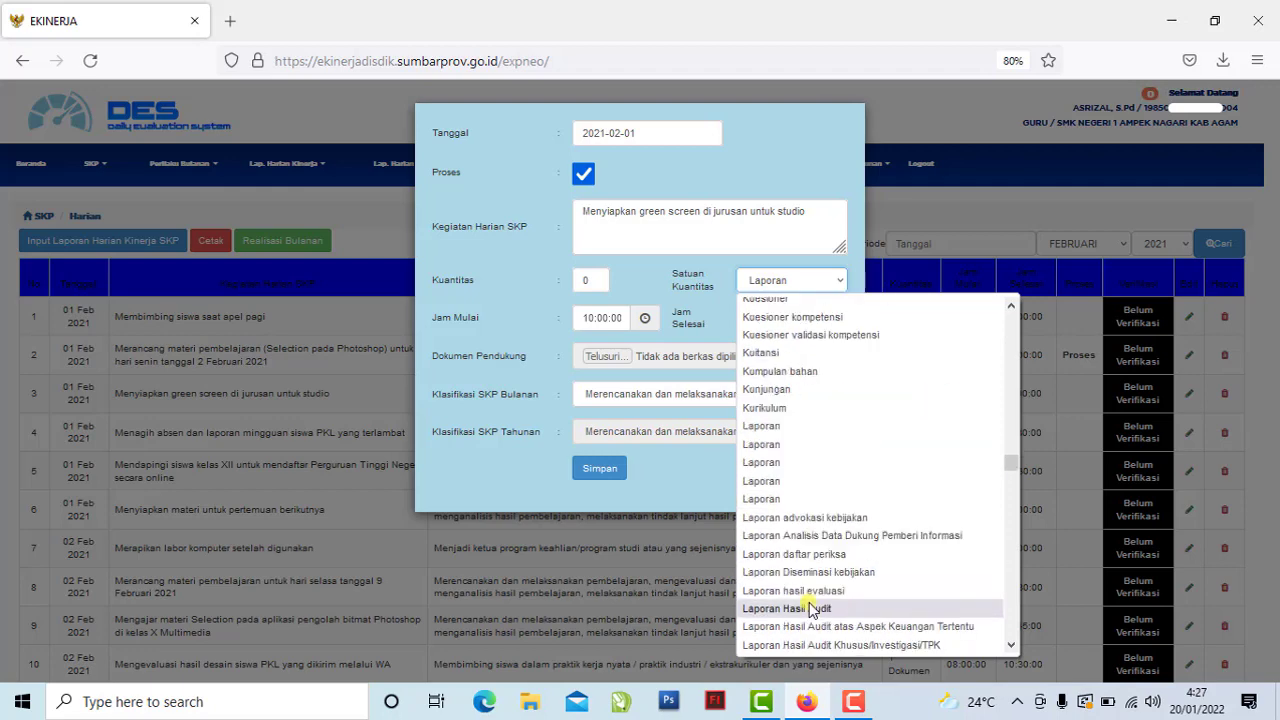
pyautogui.click(765, 630)
pyautogui.click(531, 323)
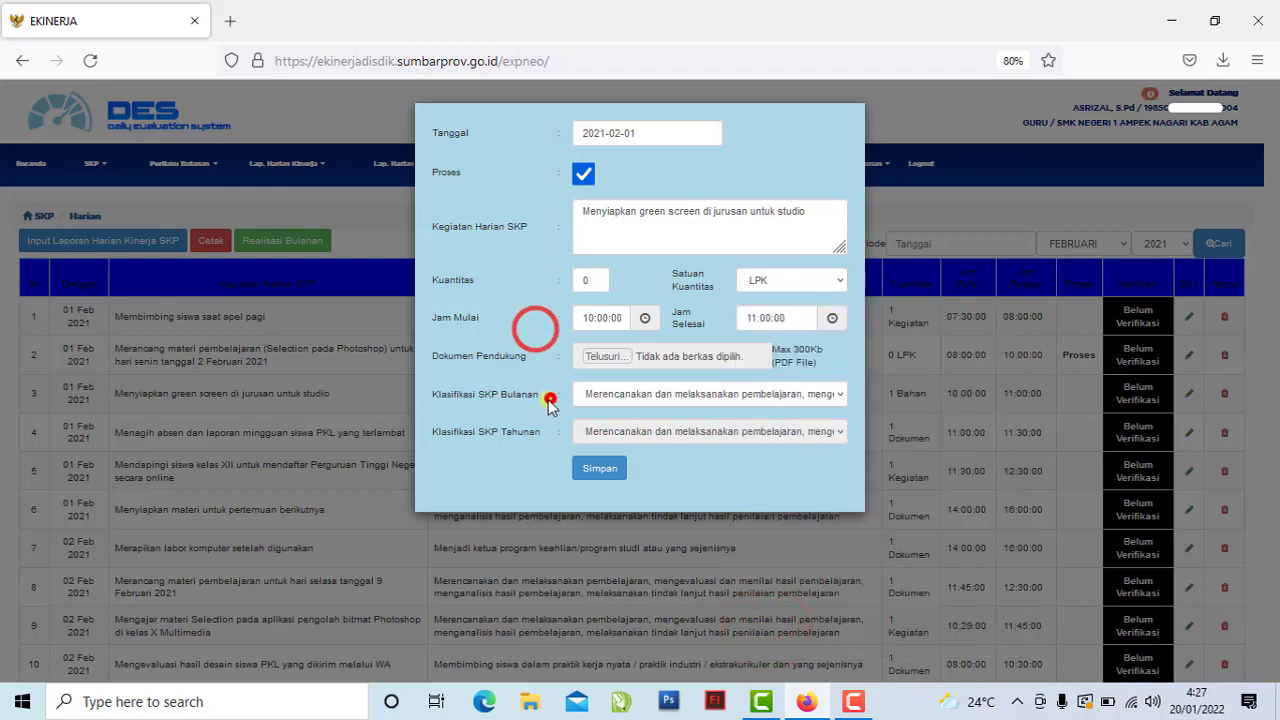
# Save the 01 Feb 2021 green screen entry and check its Kuantitas and Proses in the report list.
pyautogui.click(600, 472)
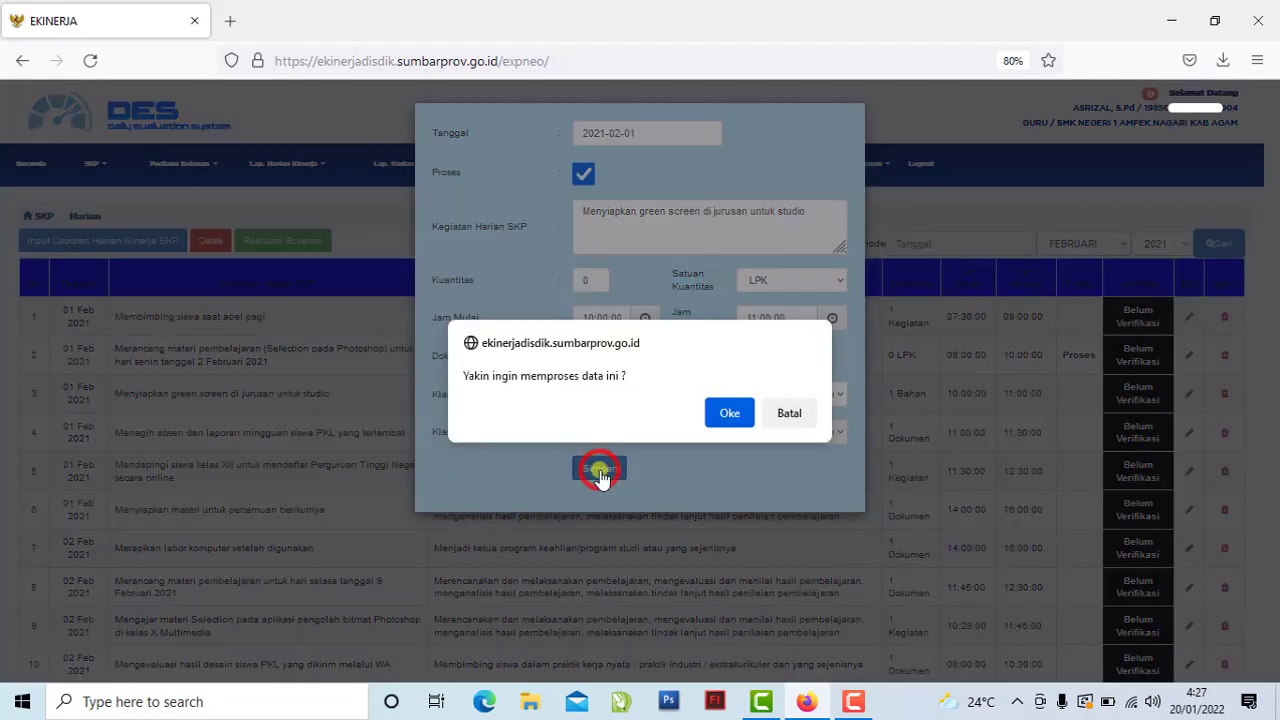
pyautogui.click(716, 422)
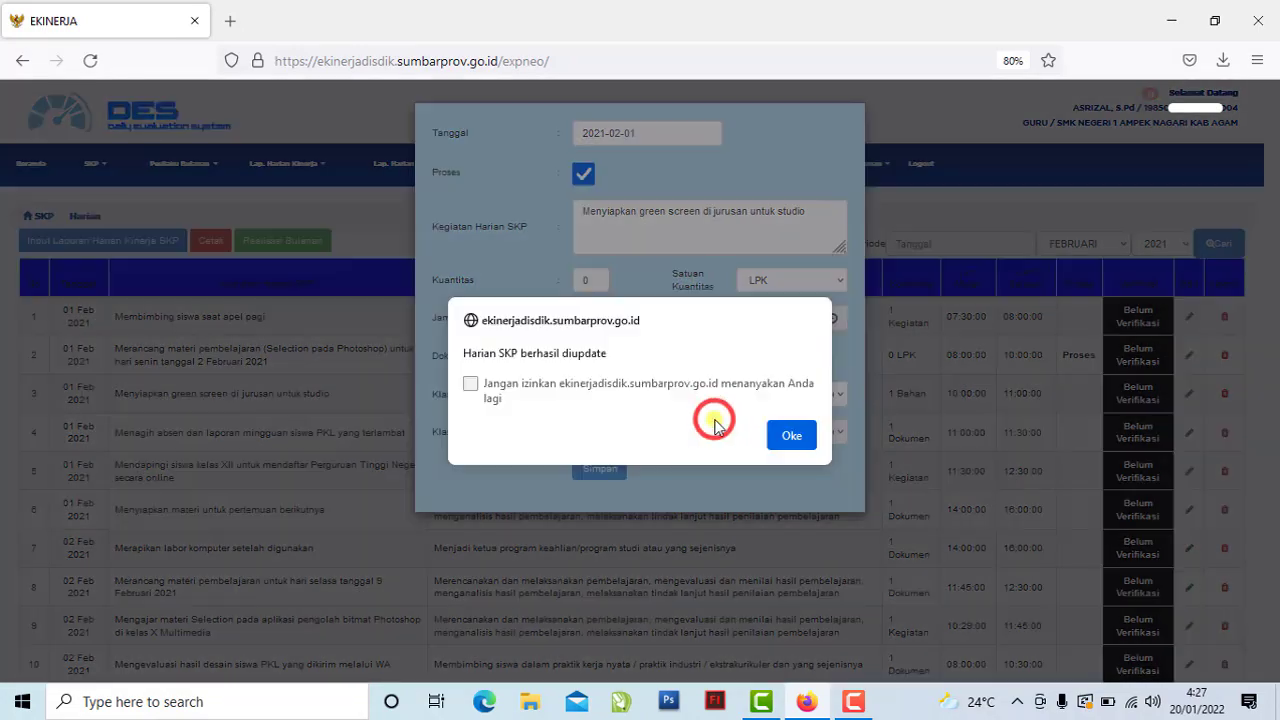
pyautogui.click(792, 436)
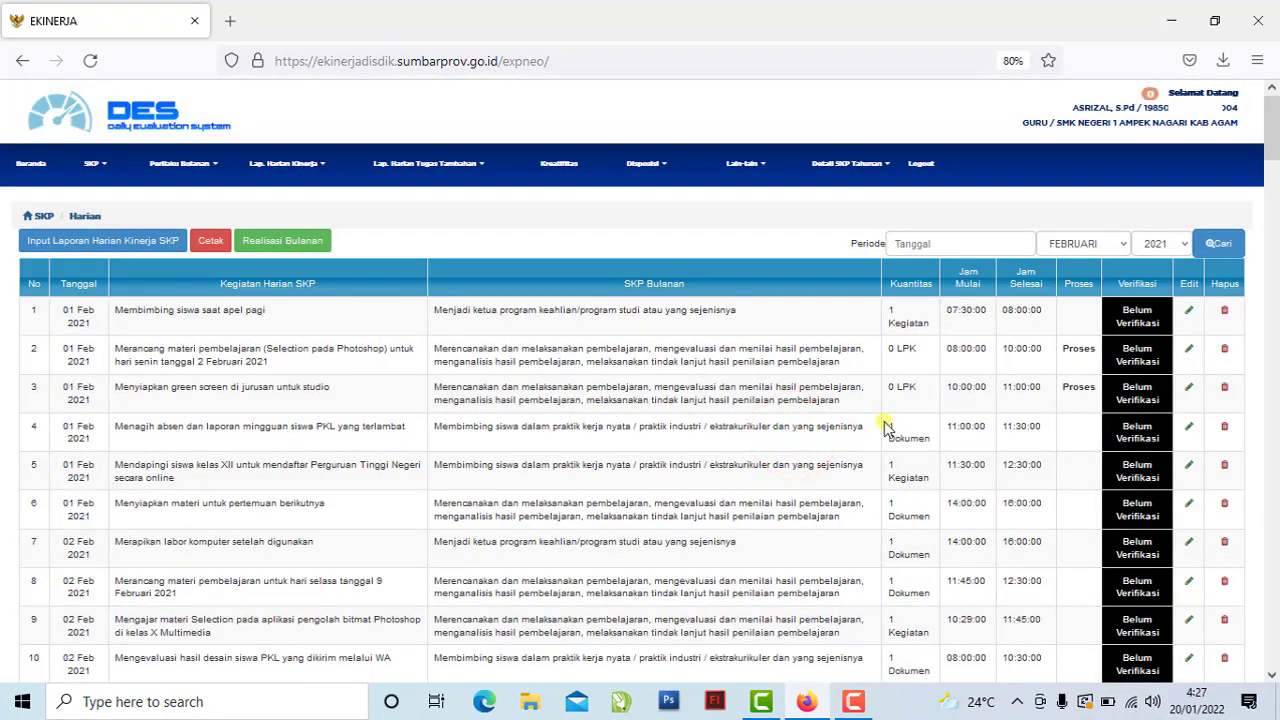
pyautogui.click(910, 397)
pyautogui.click(1075, 404)
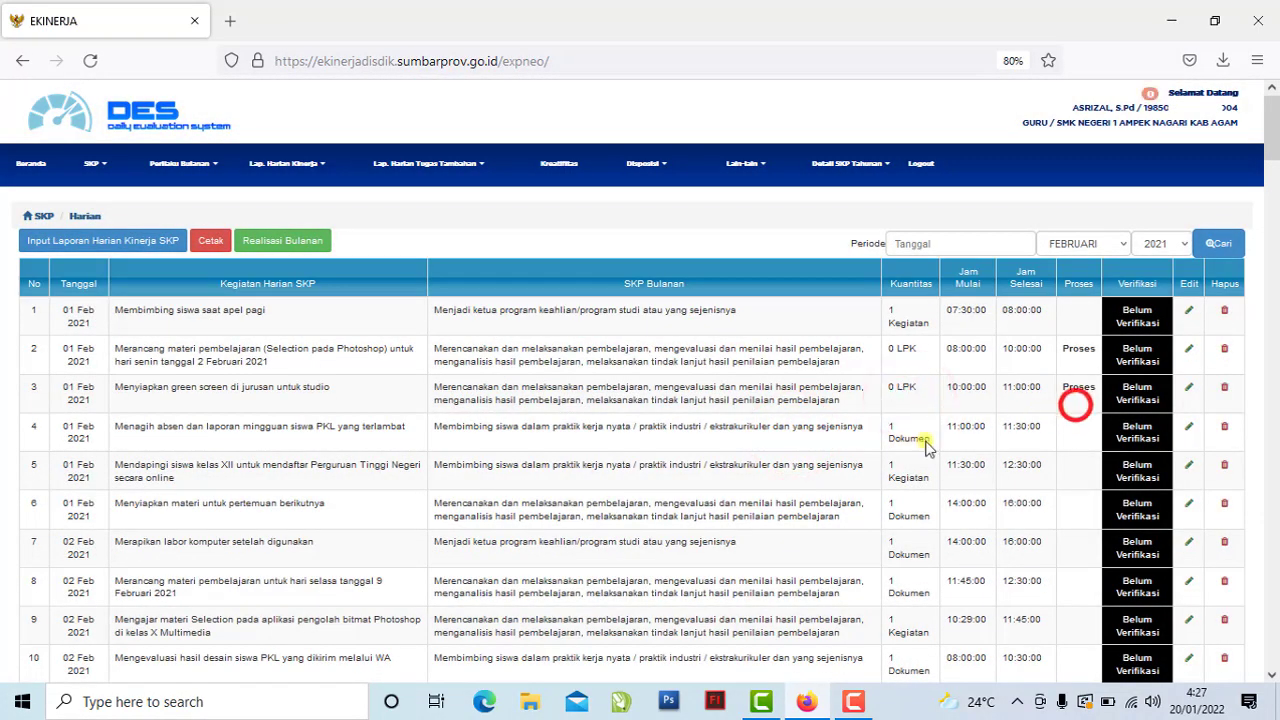
# Examine the SKP Bulanan, Kuantitas and Proses of the remaining February 2021 entries and of the March 2021 daily reports.
pyautogui.scroll(-5, 534, 515)
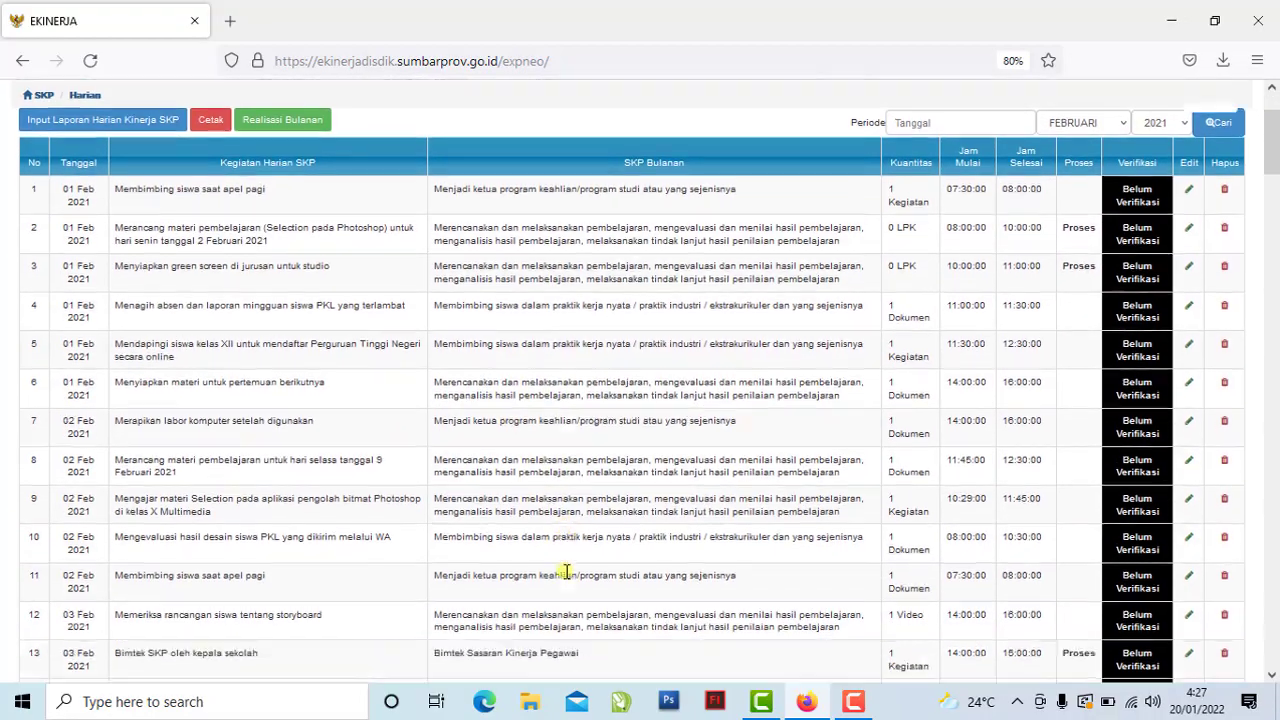
pyautogui.scroll(-7, 565, 573)
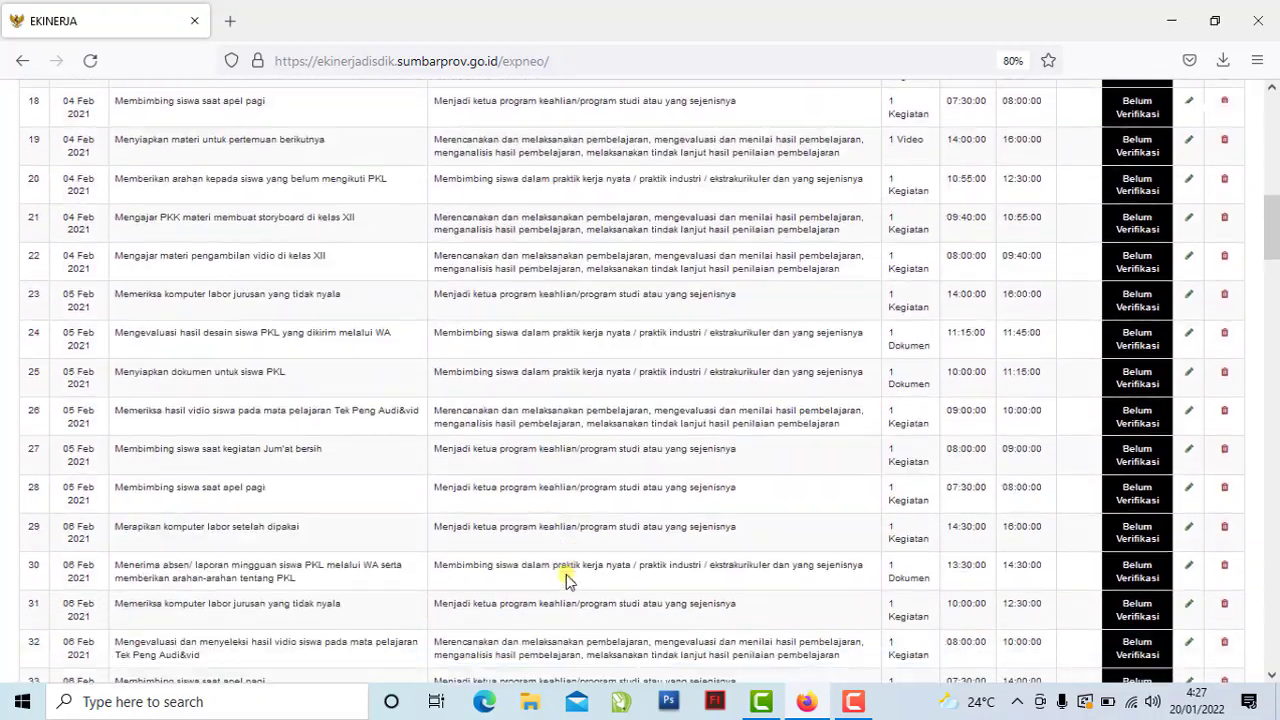
pyautogui.scroll(-6, 565, 578)
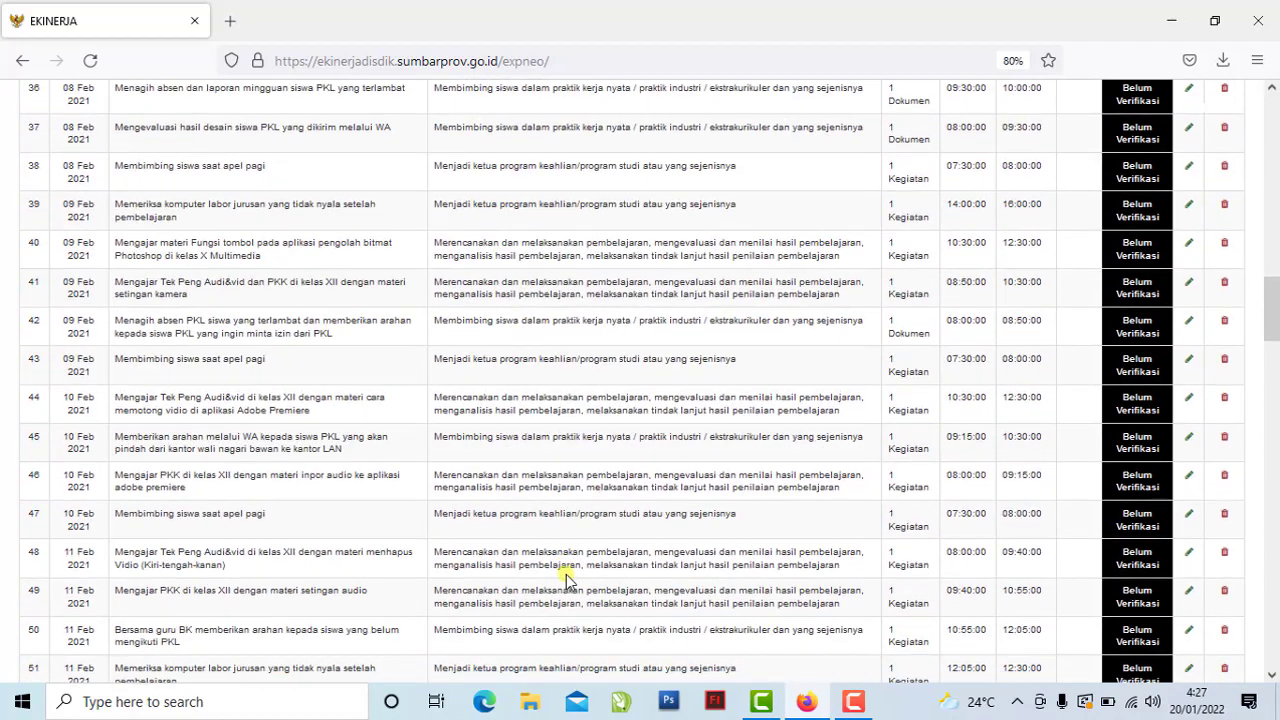
pyautogui.scroll(-1, 565, 578)
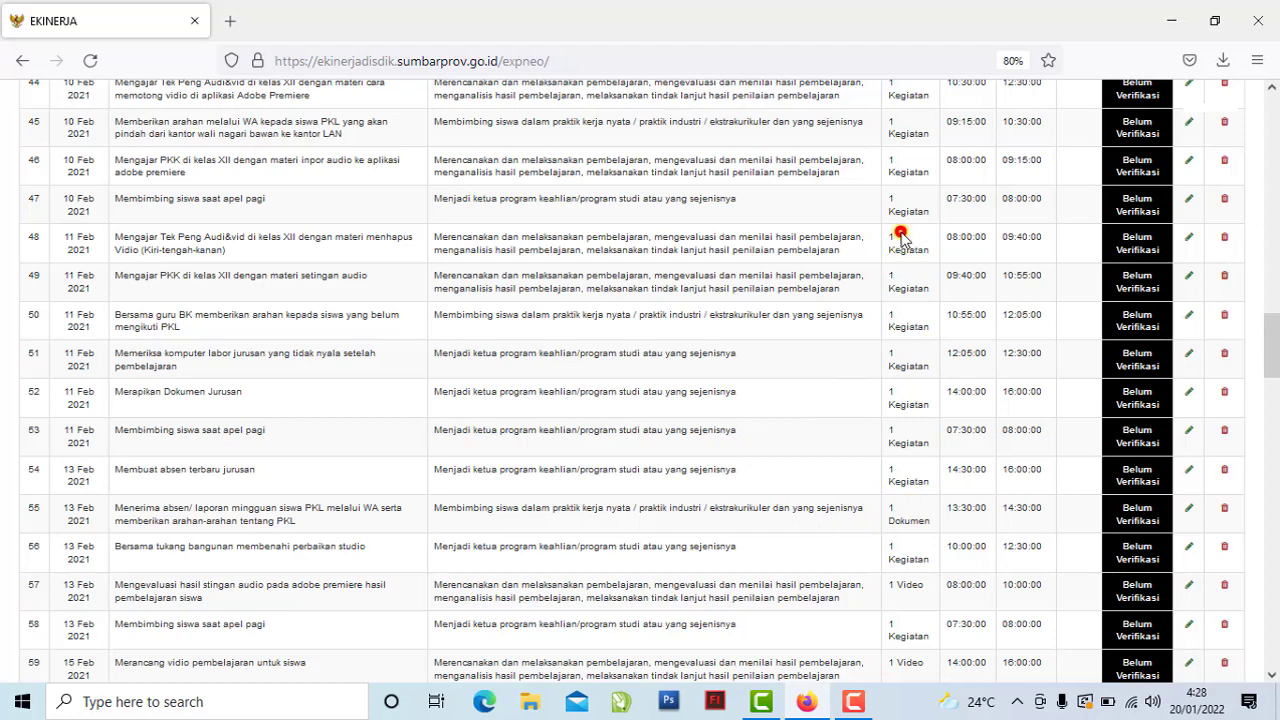
pyautogui.click(1080, 242)
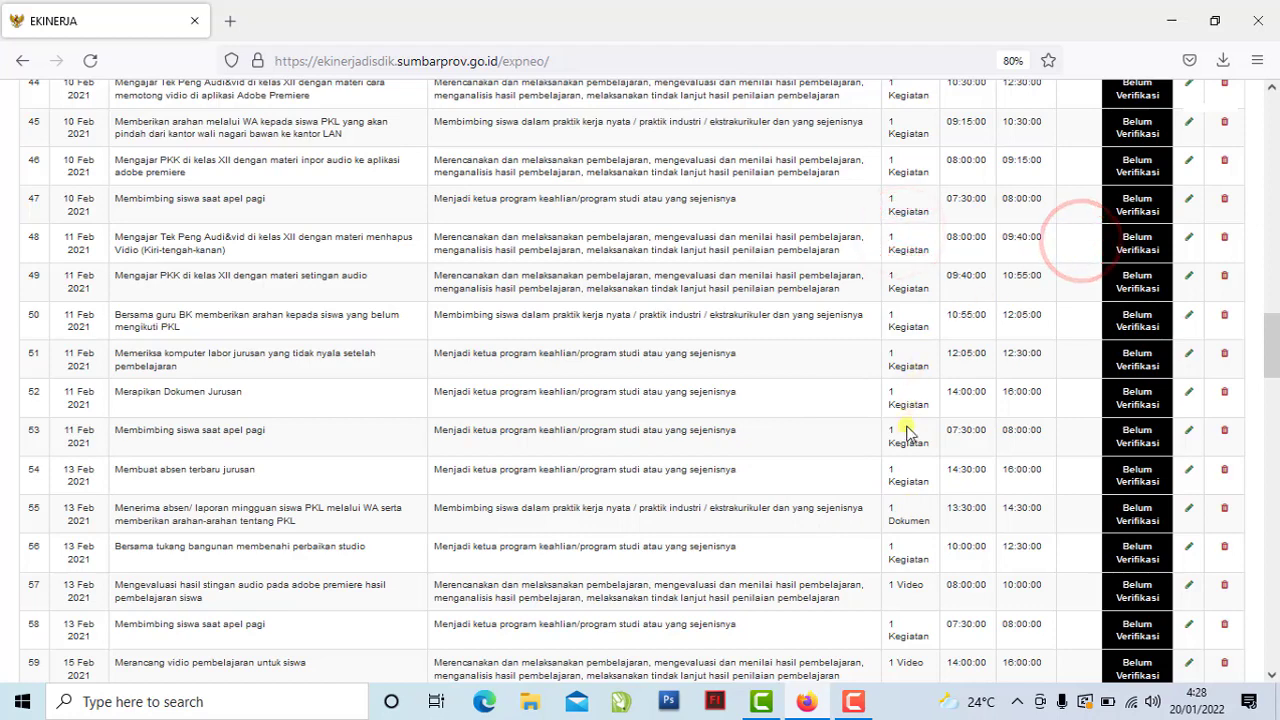
pyautogui.click(908, 277)
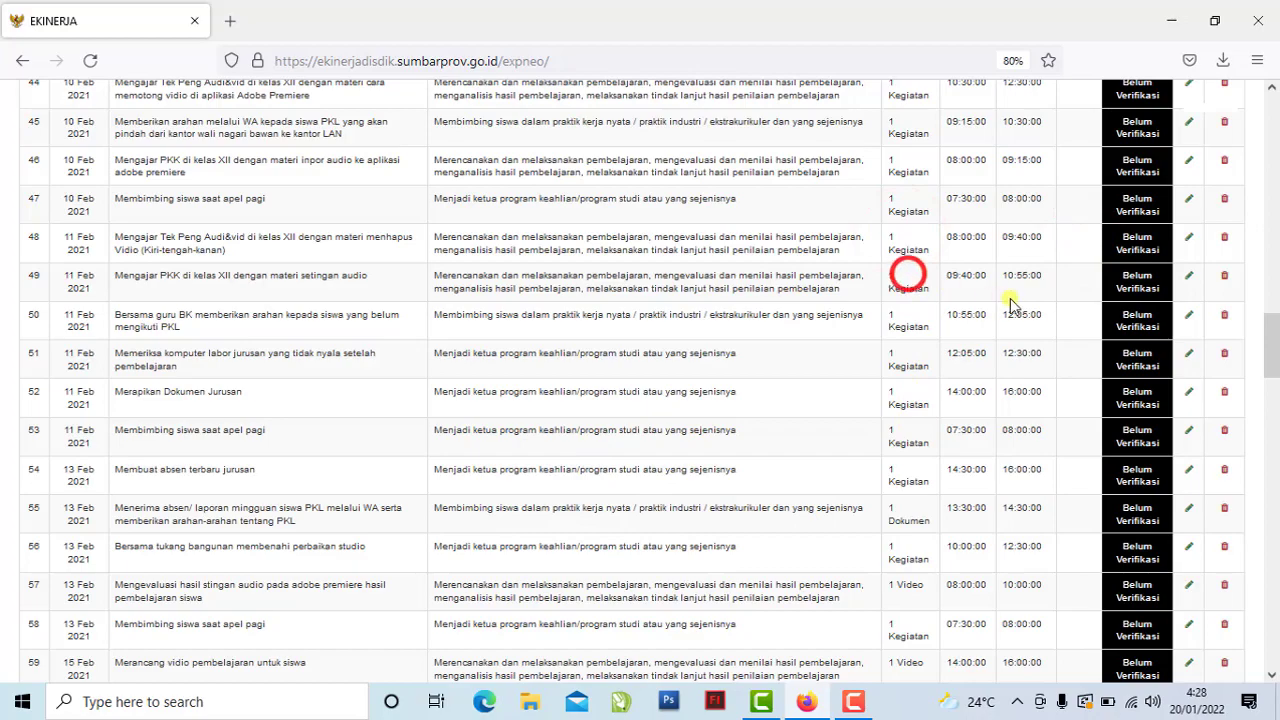
pyautogui.click(1074, 281)
pyautogui.scroll(15, 714, 394)
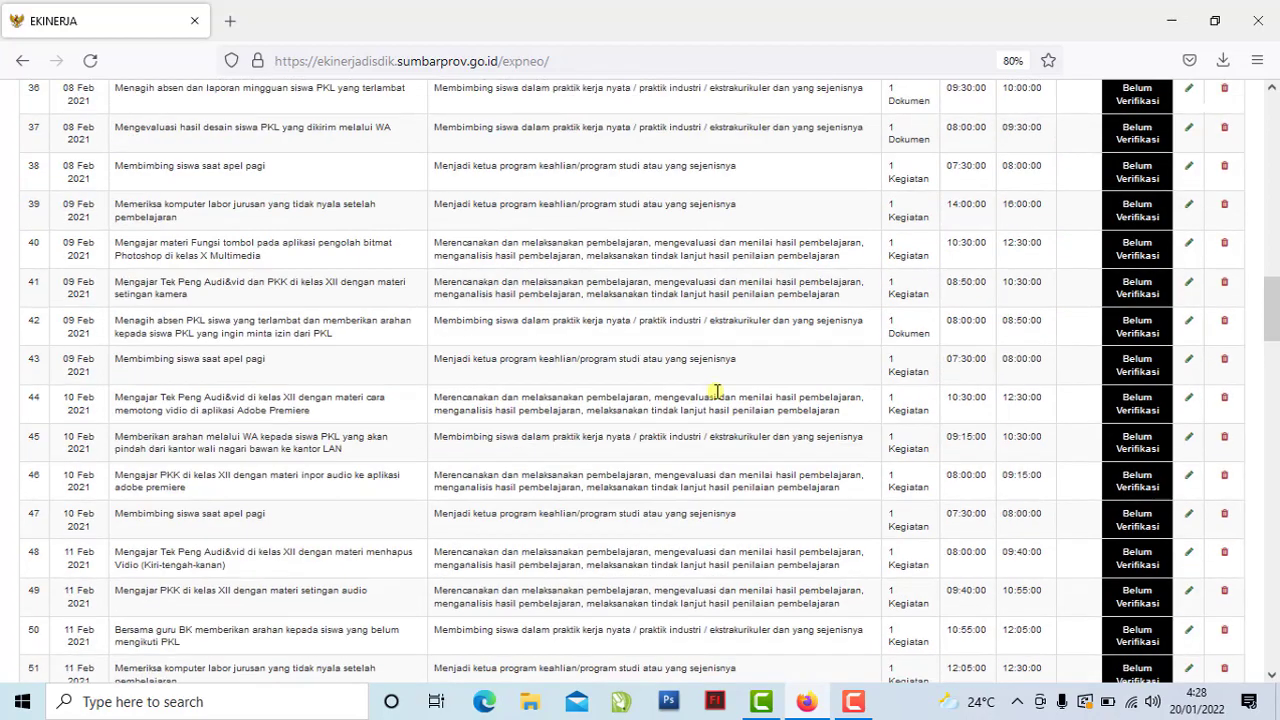
pyautogui.scroll(5, 592, 400)
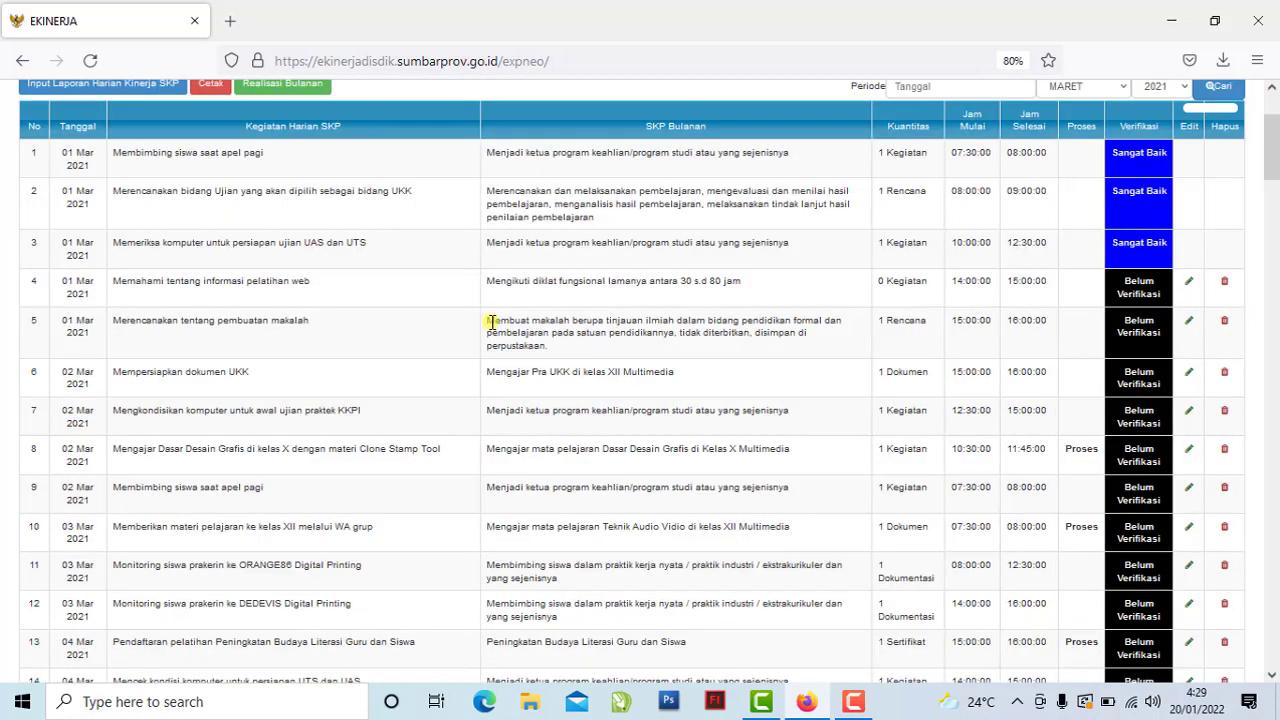
pyautogui.scroll(-5, 491, 322)
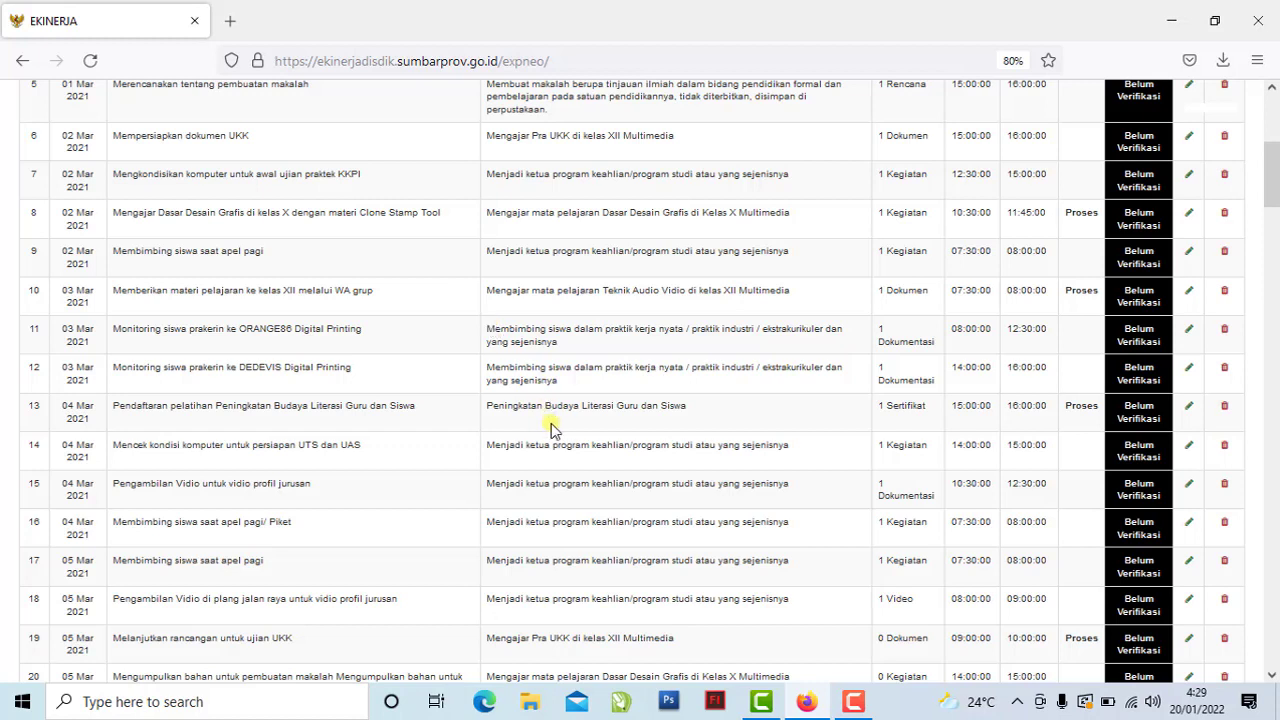
pyautogui.scroll(5, 550, 428)
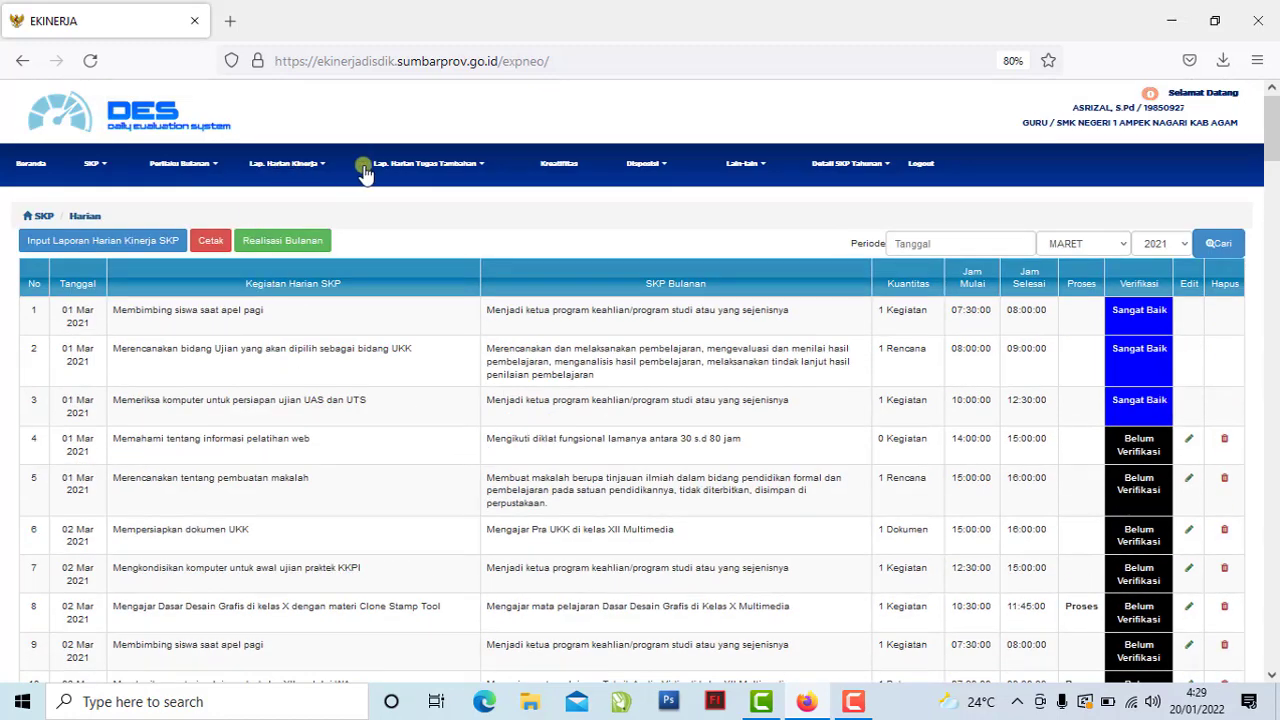
# Reopen the daily SKP performance reports and filter them to the period JANUARI 2021.
pyautogui.click(288, 166)
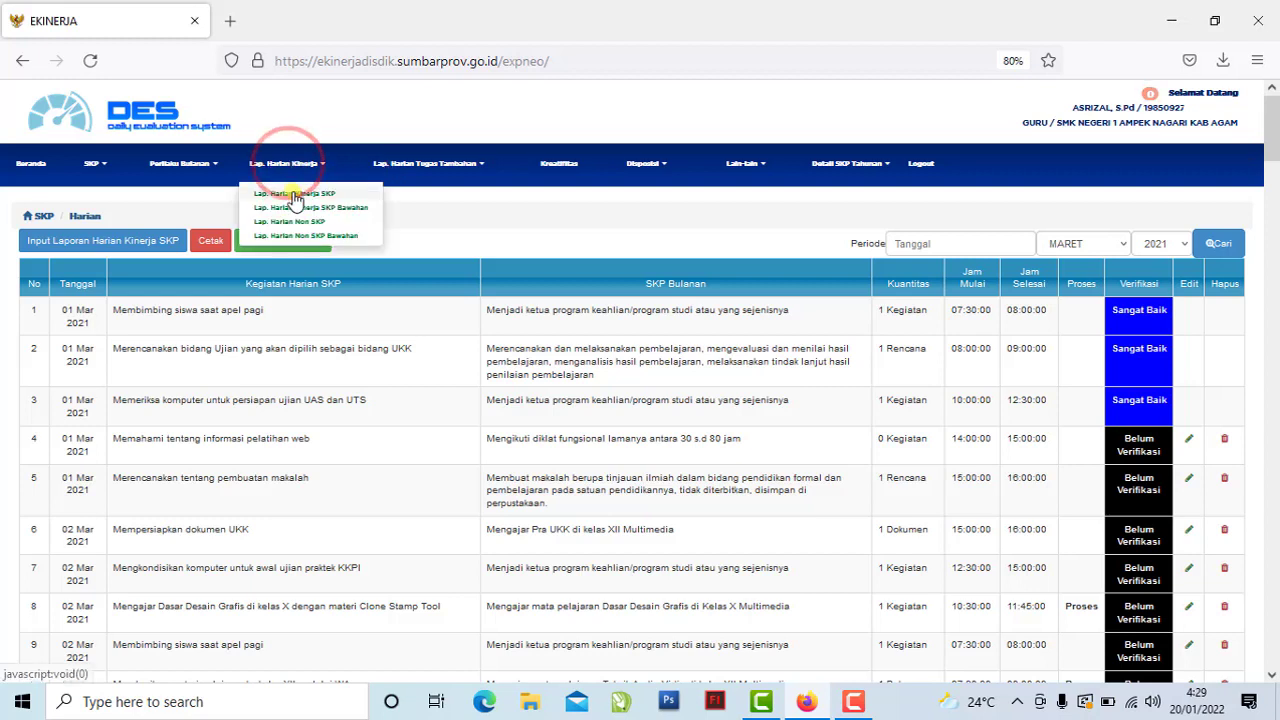
pyautogui.click(292, 194)
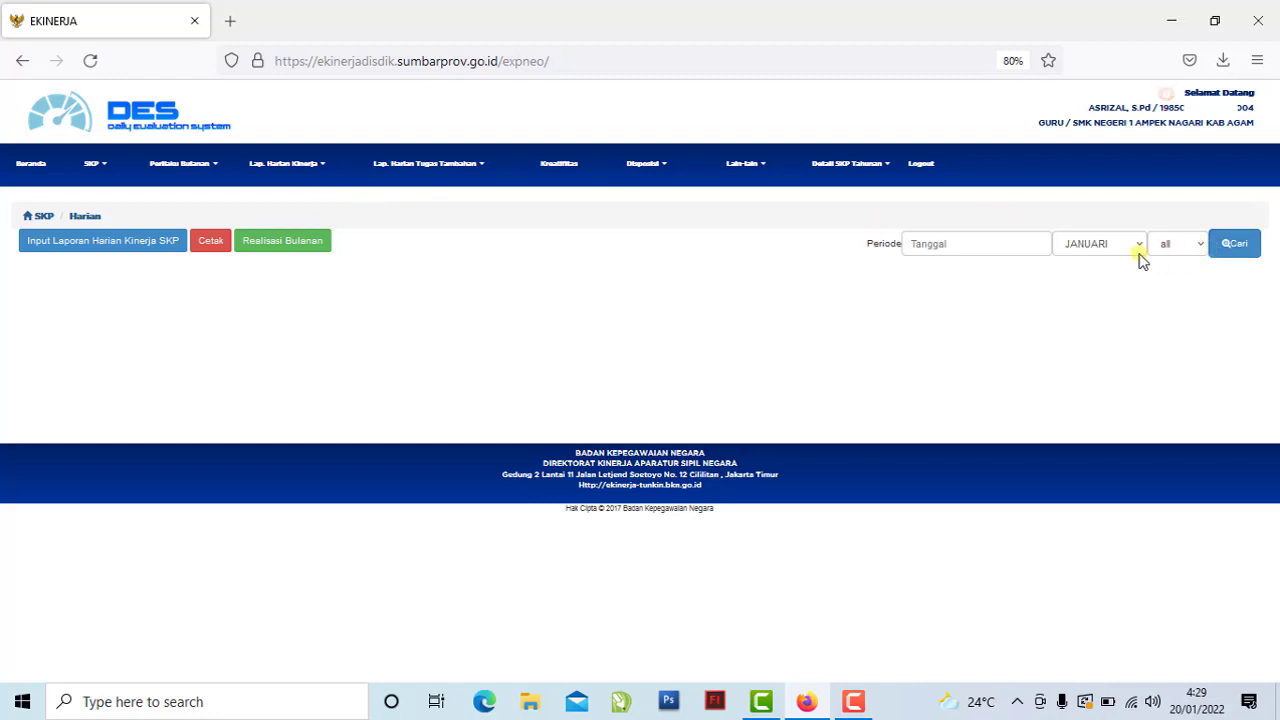
pyautogui.click(1115, 249)
pyautogui.click(1093, 273)
pyautogui.click(1190, 258)
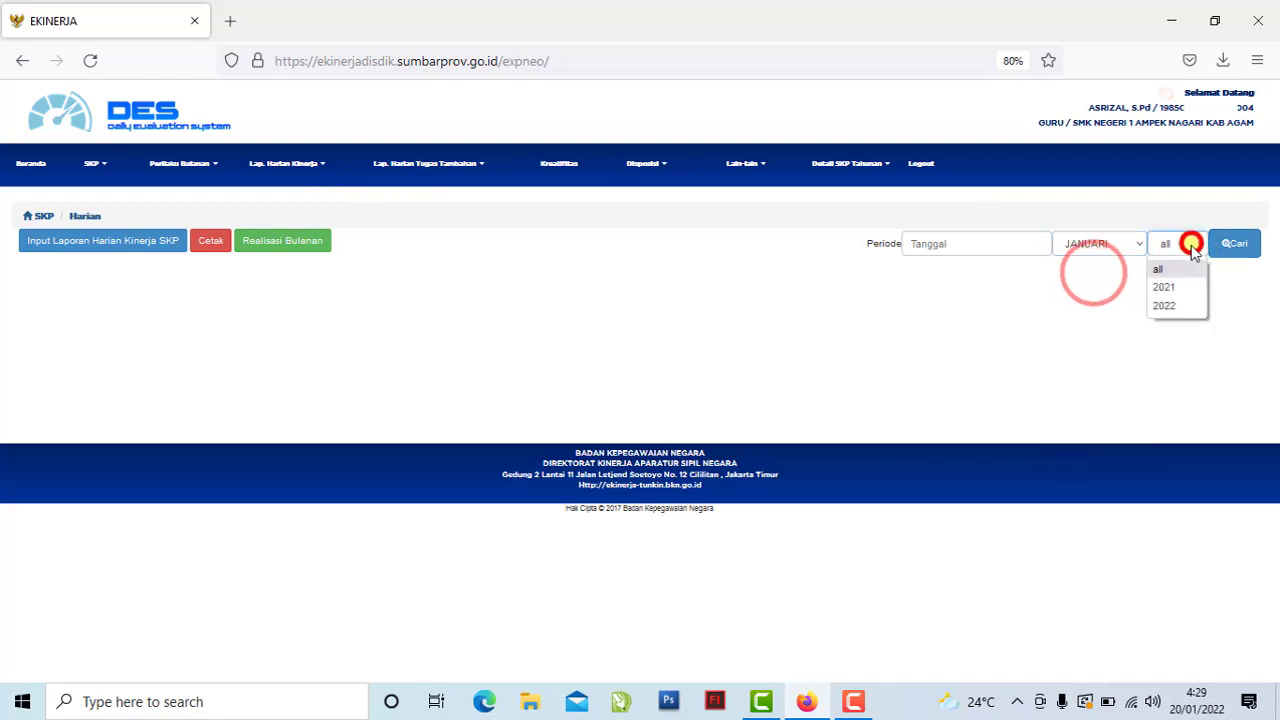
pyautogui.click(1170, 286)
pyautogui.click(1225, 250)
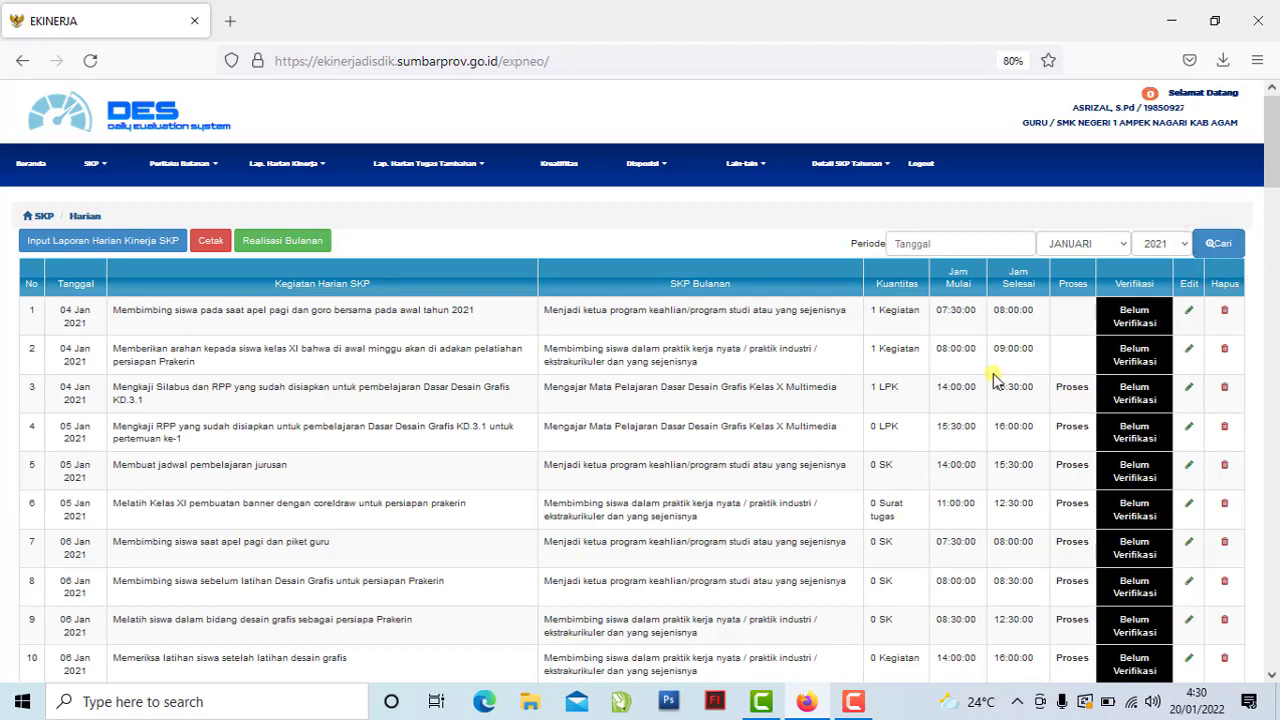
# Check the Kuantitas and Proses of the 04 Jan Silabus review, the following RPP review and the 05 Jan lesson schedule entries.
pyautogui.click(890, 398)
pyautogui.click(886, 424)
pyautogui.click(1073, 430)
pyautogui.click(887, 469)
pyautogui.click(1083, 465)
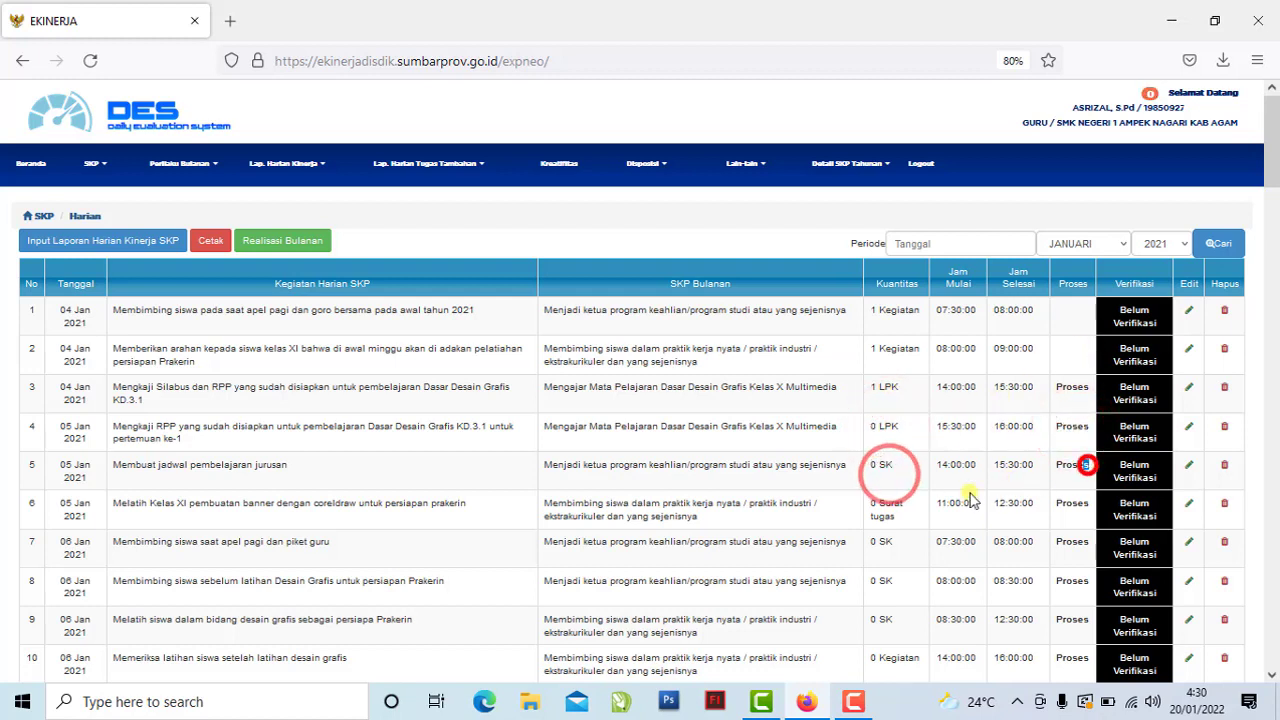
# Check the Kuantitas and Proses of the 05 Jan banner training entry and the Kuantitas of the 04 Jan Silabus review.
pyautogui.click(887, 514)
pyautogui.click(1073, 506)
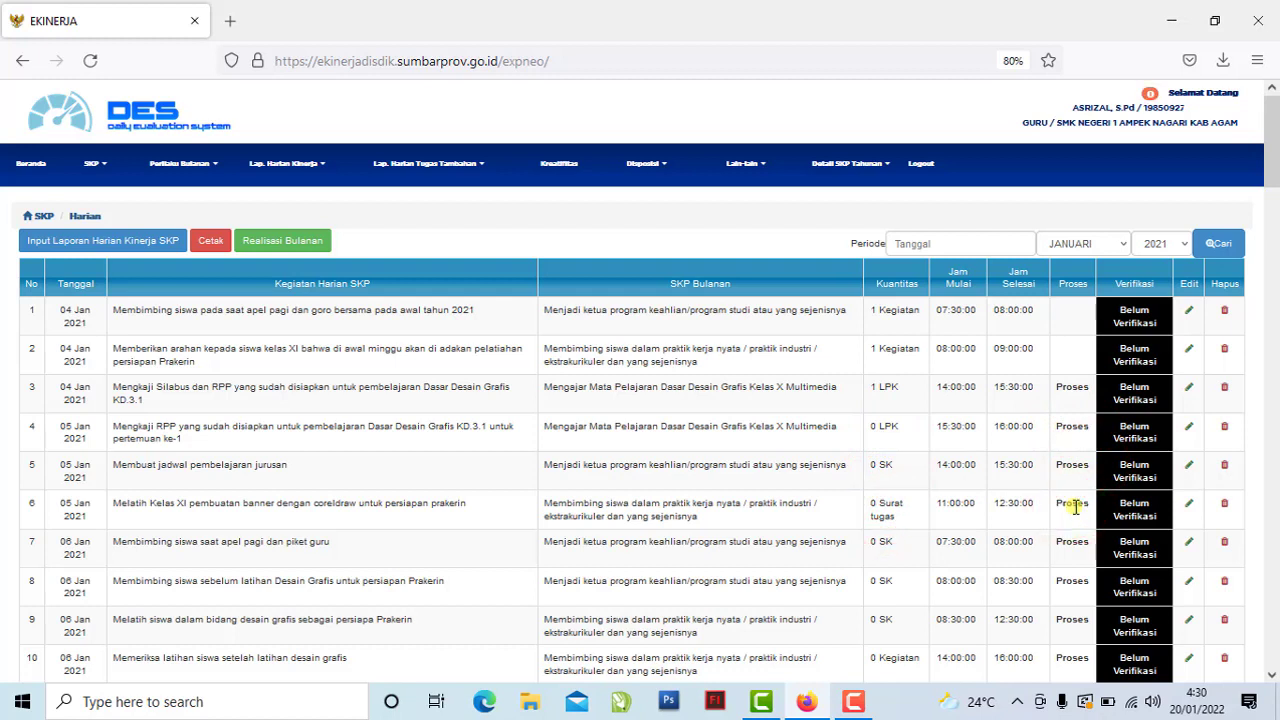
pyautogui.tripleClick(869, 390)
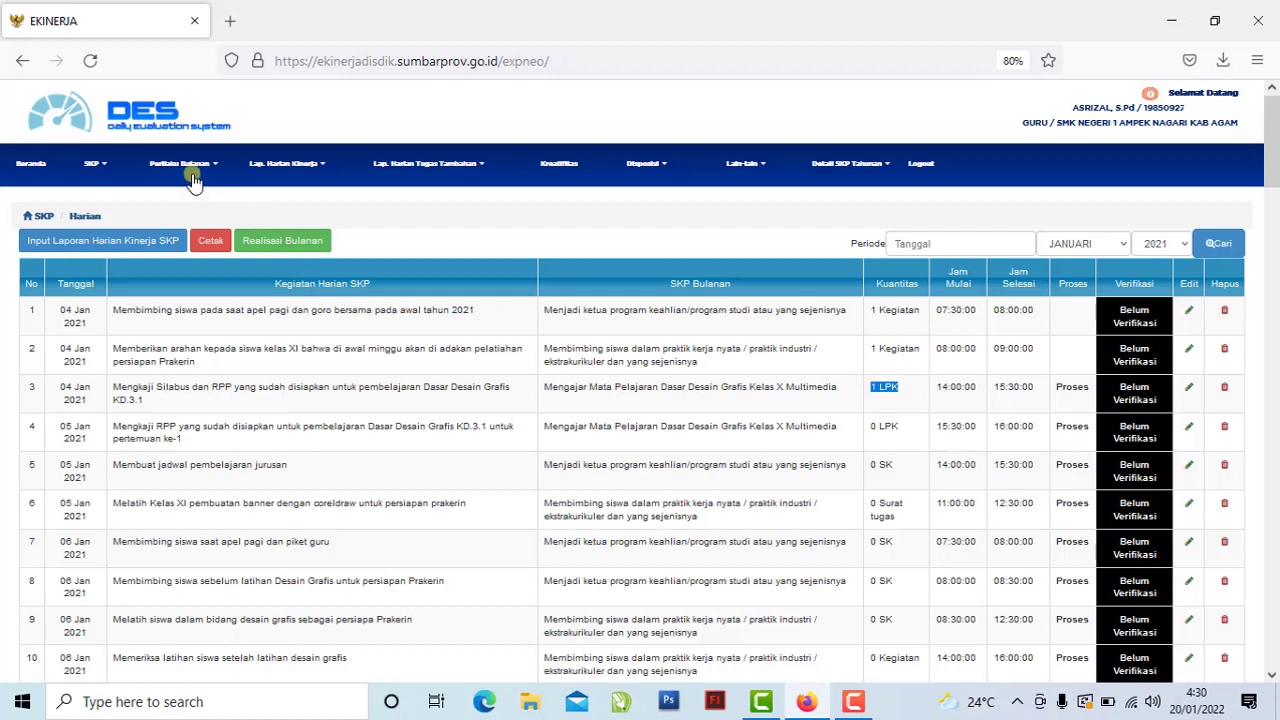
# Open the annual SKP targets and realisation, search for the year 2021, and display the realisation of that period.
pyautogui.click(95, 168)
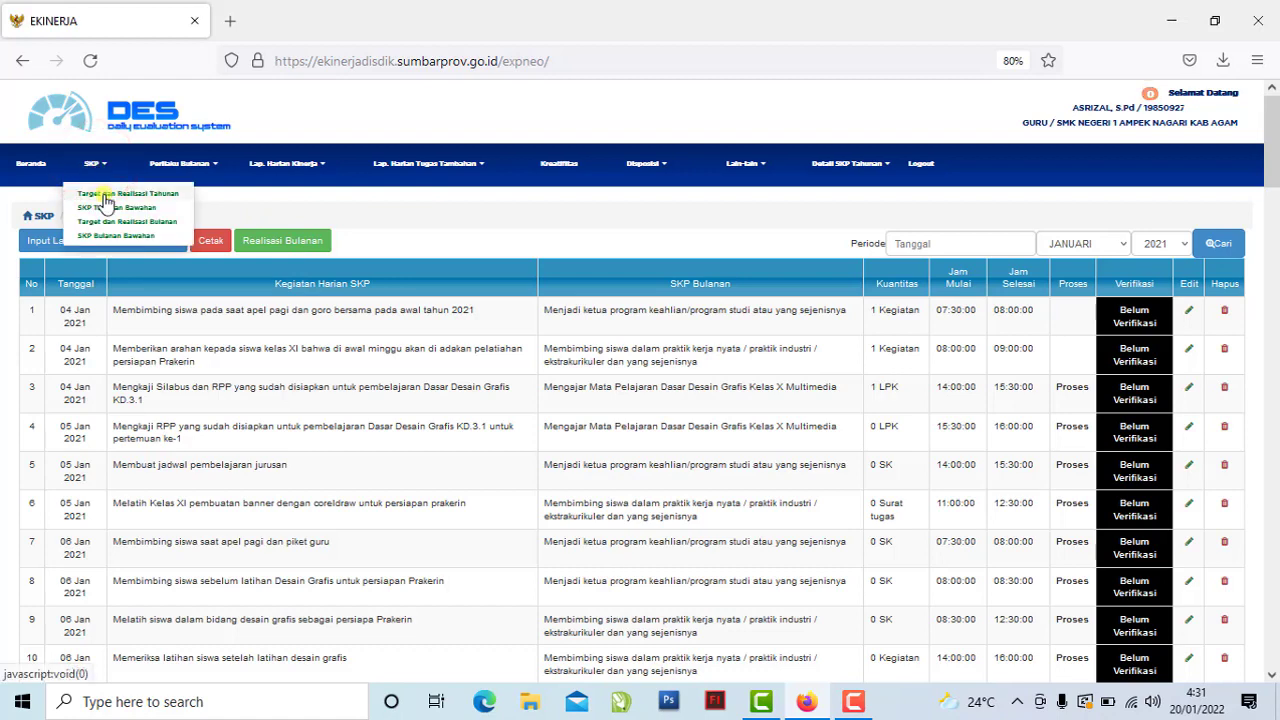
pyautogui.click(105, 195)
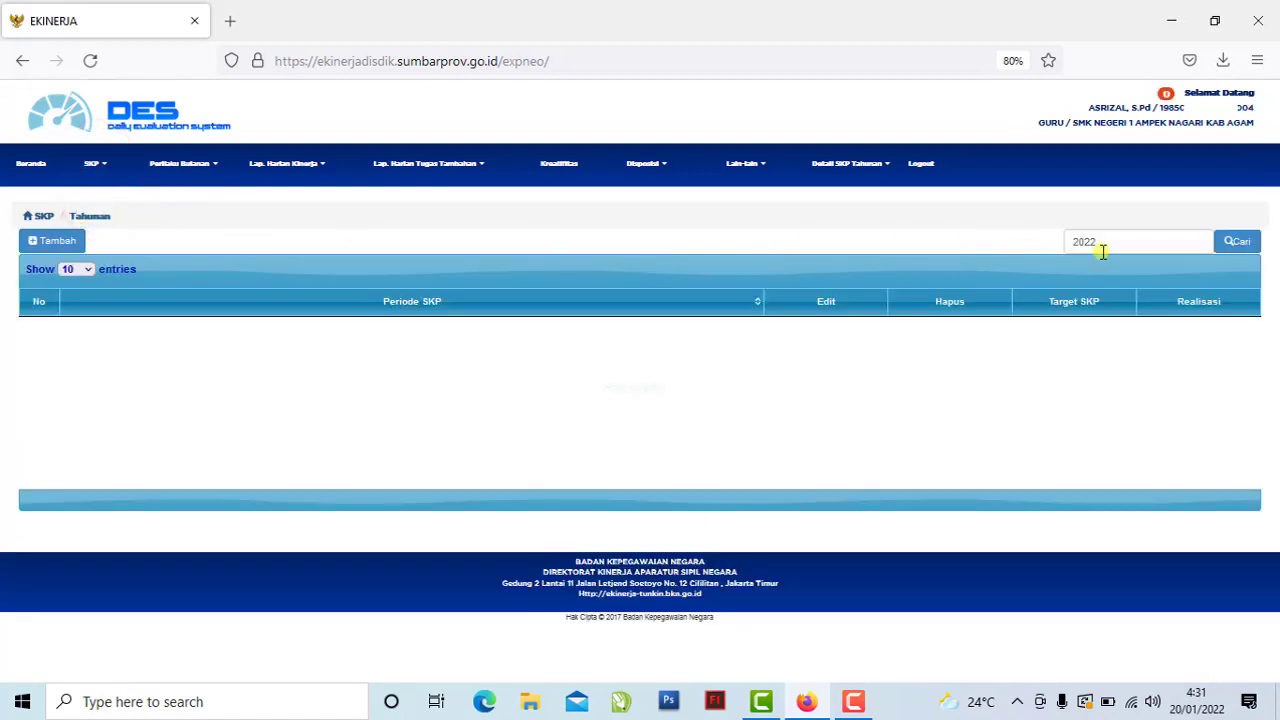
pyautogui.click(1122, 243)
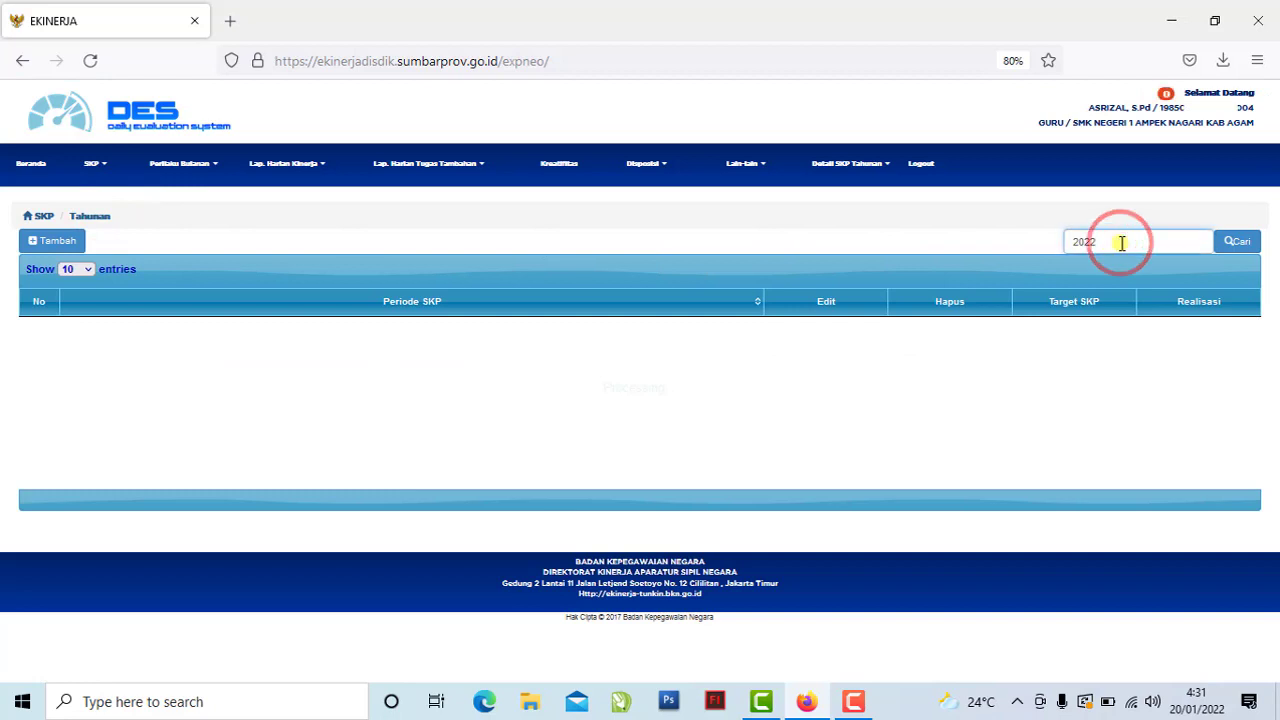
pyautogui.press('BackSpace')
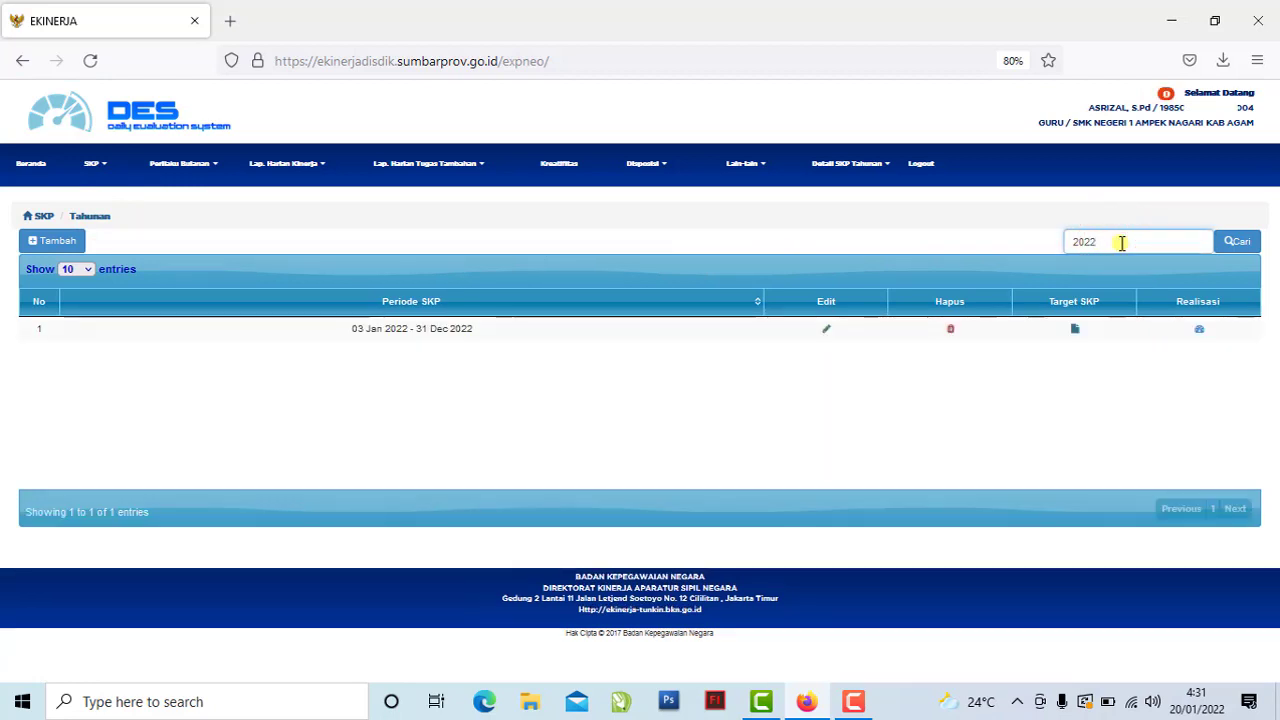
pyautogui.write('1')
pyautogui.click(1230, 250)
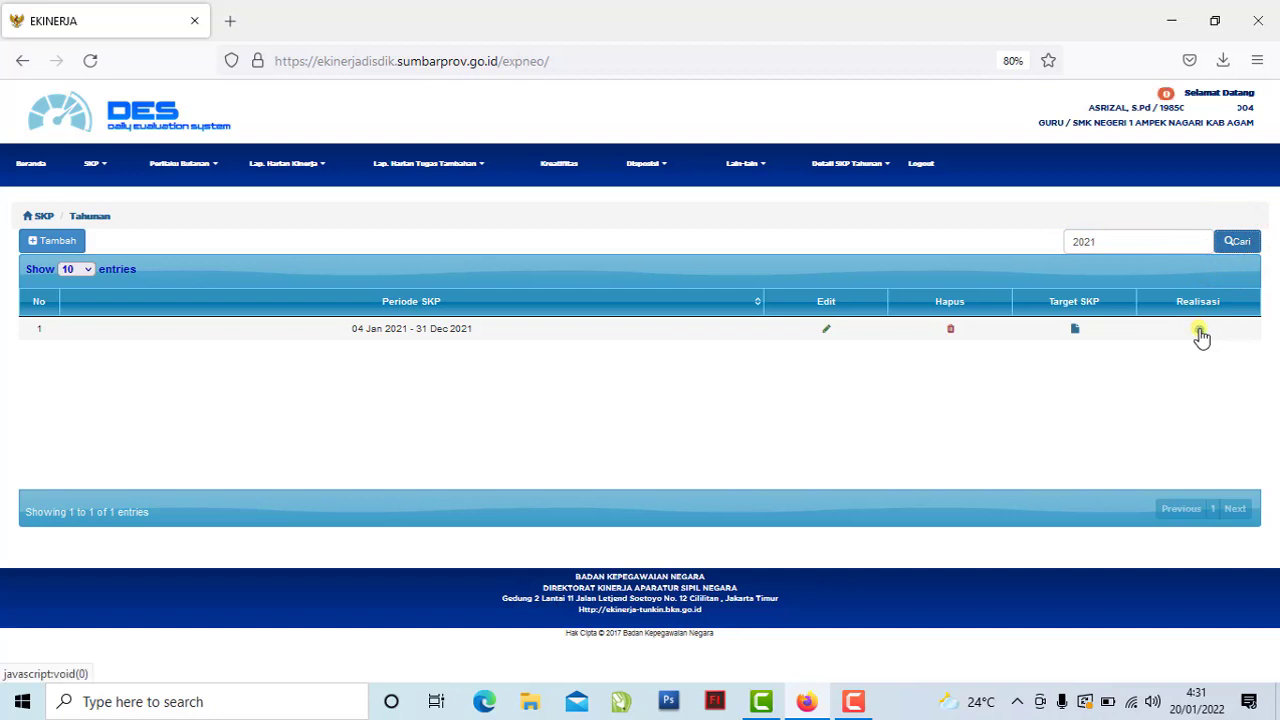
pyautogui.click(1200, 332)
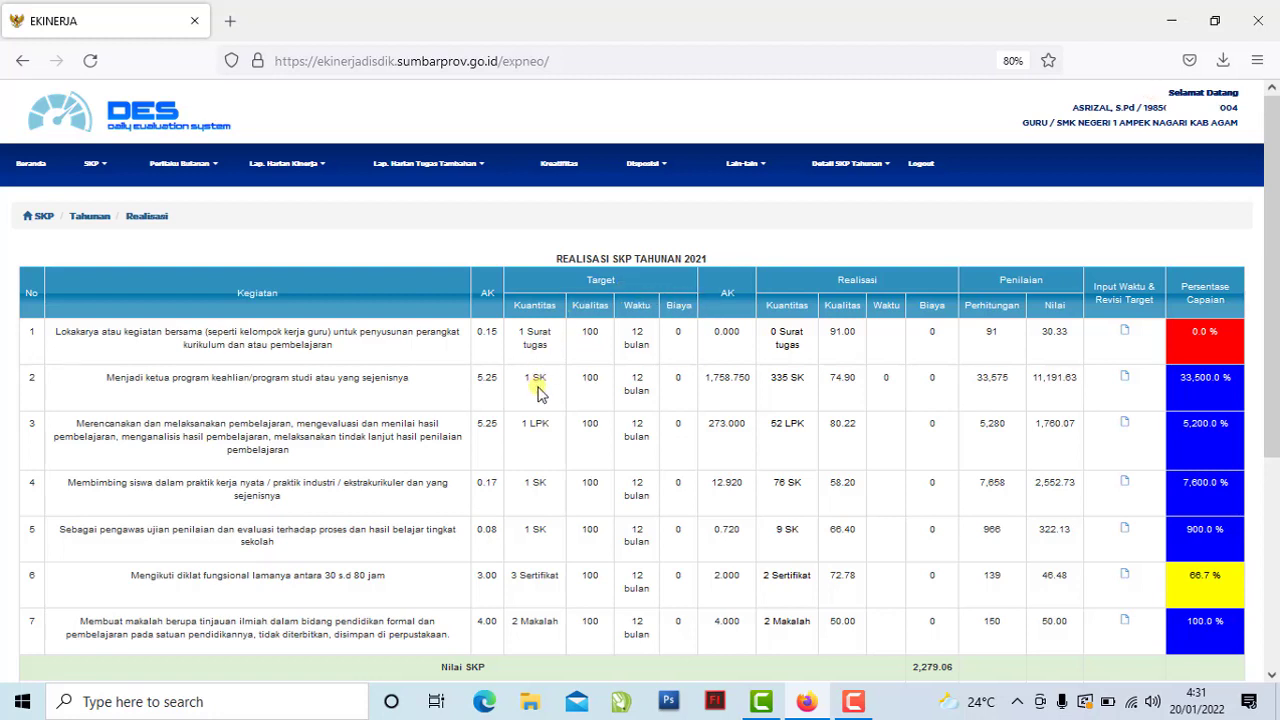
# Compare the target and realised Kuantitas of the third activity, planning and carrying out lessons, in the 2021 annual SKP realisation.
pyautogui.click(532, 433)
pyautogui.click(540, 453)
pyautogui.click(556, 425)
pyautogui.moveTo(556, 425); pyautogui.dragTo(519, 430)
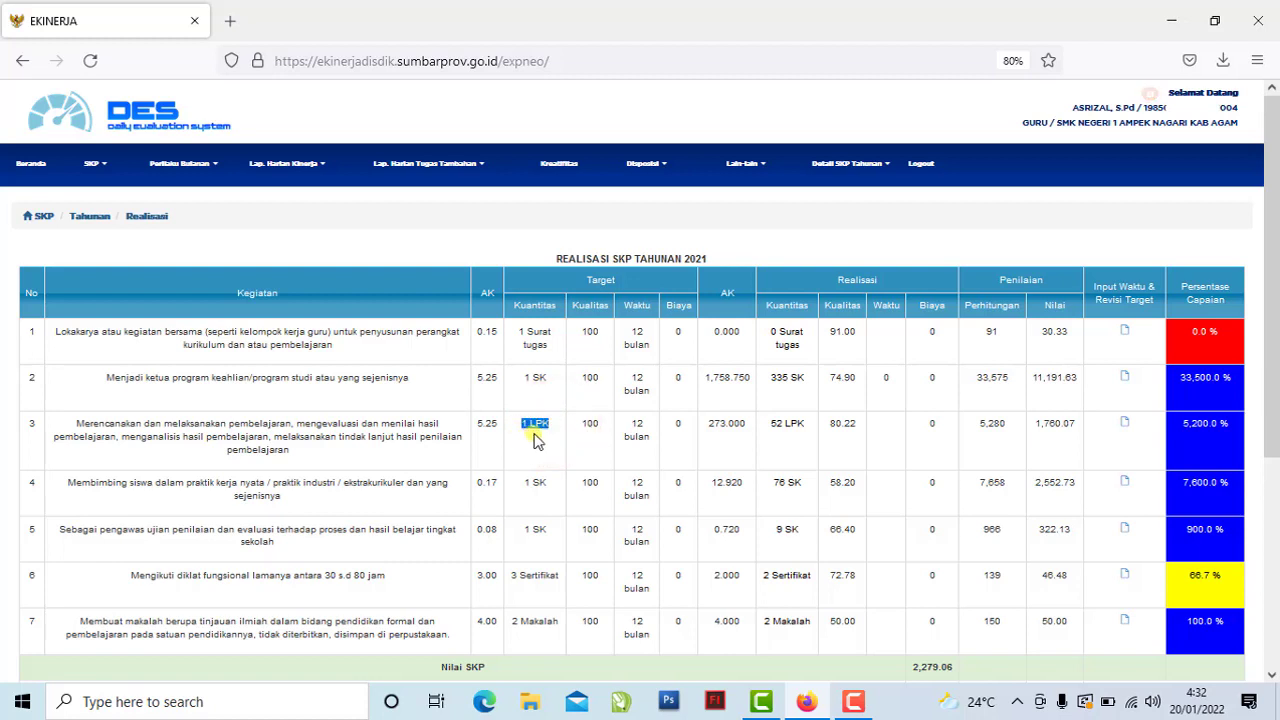
pyautogui.click(536, 441)
pyautogui.moveTo(806, 424); pyautogui.dragTo(765, 430)
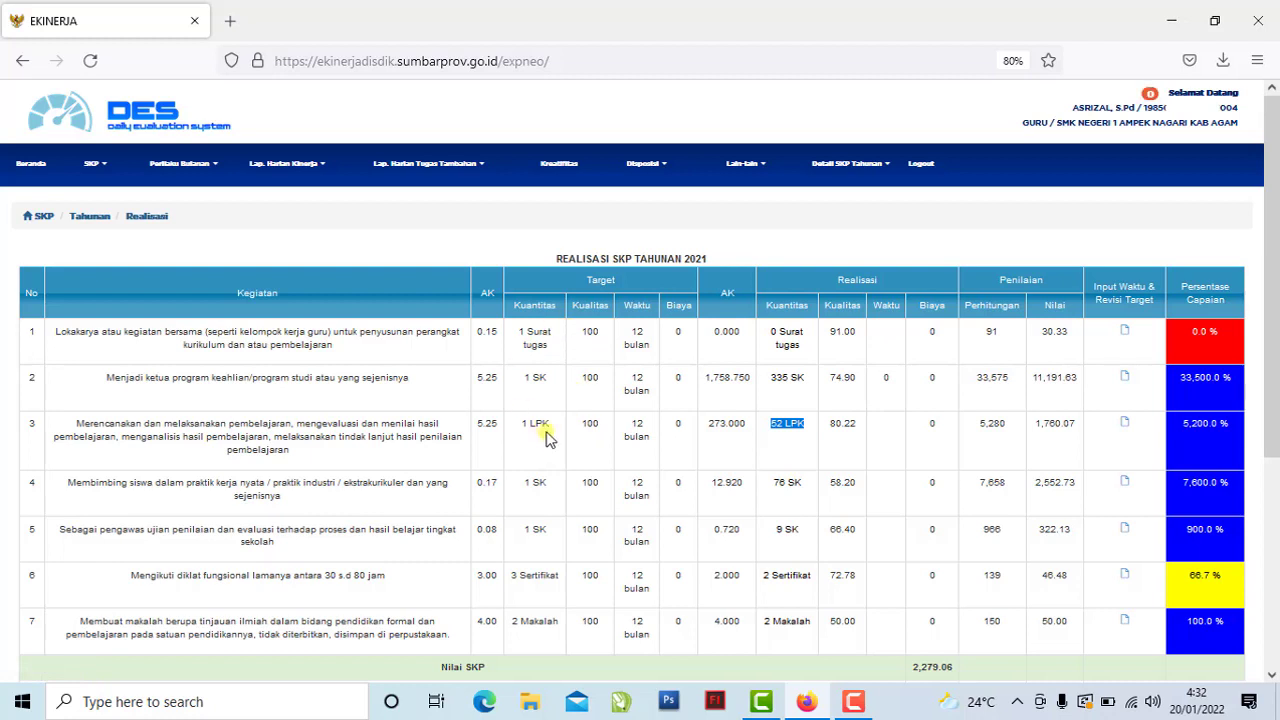
pyautogui.click(536, 440)
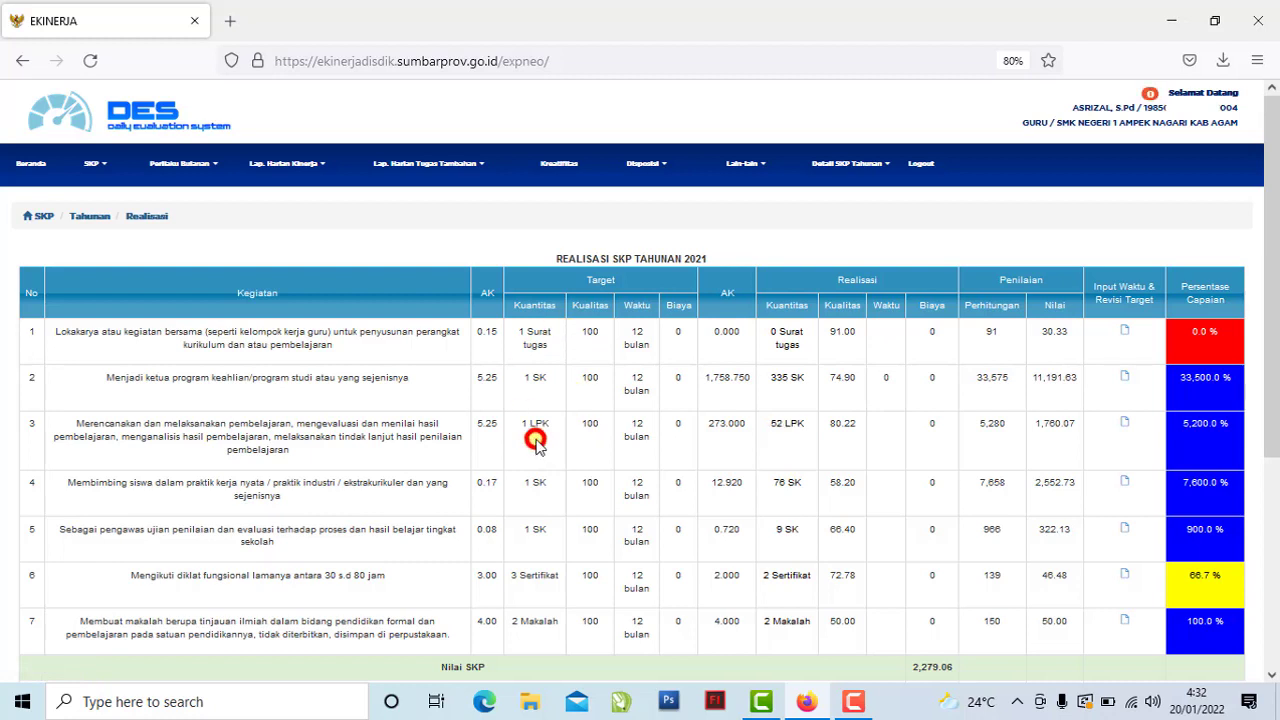
pyautogui.click(784, 450)
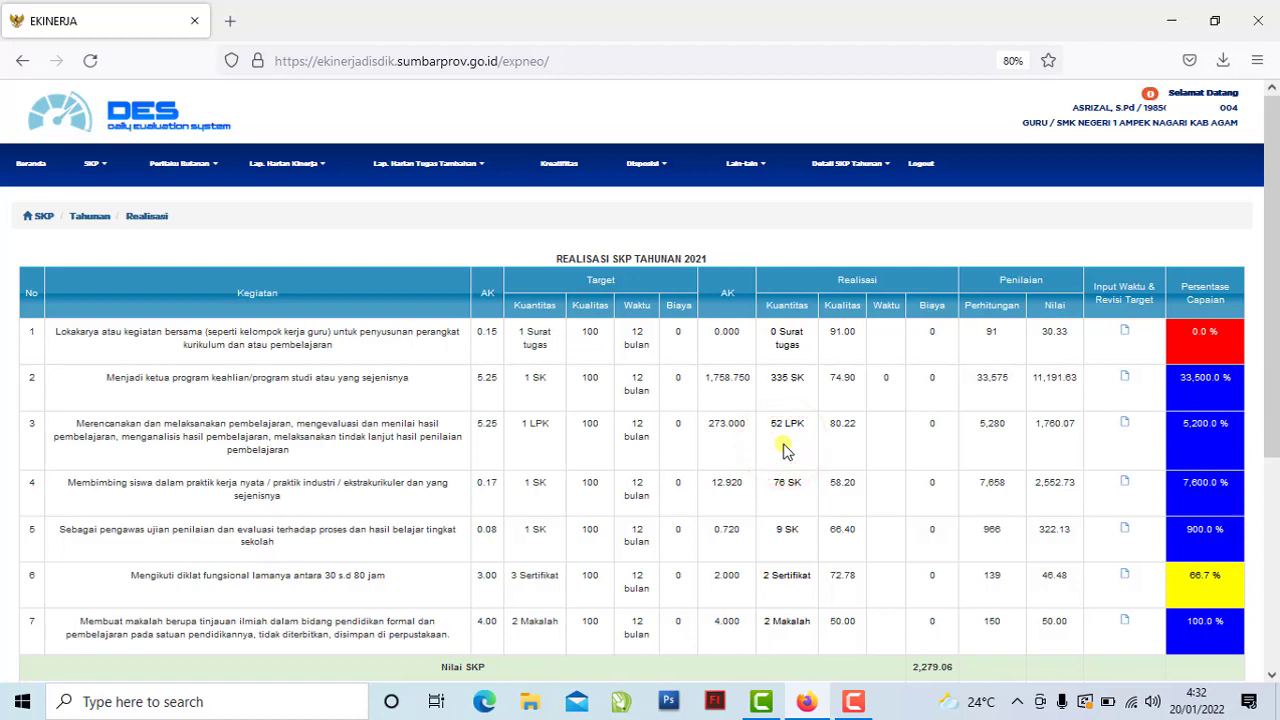